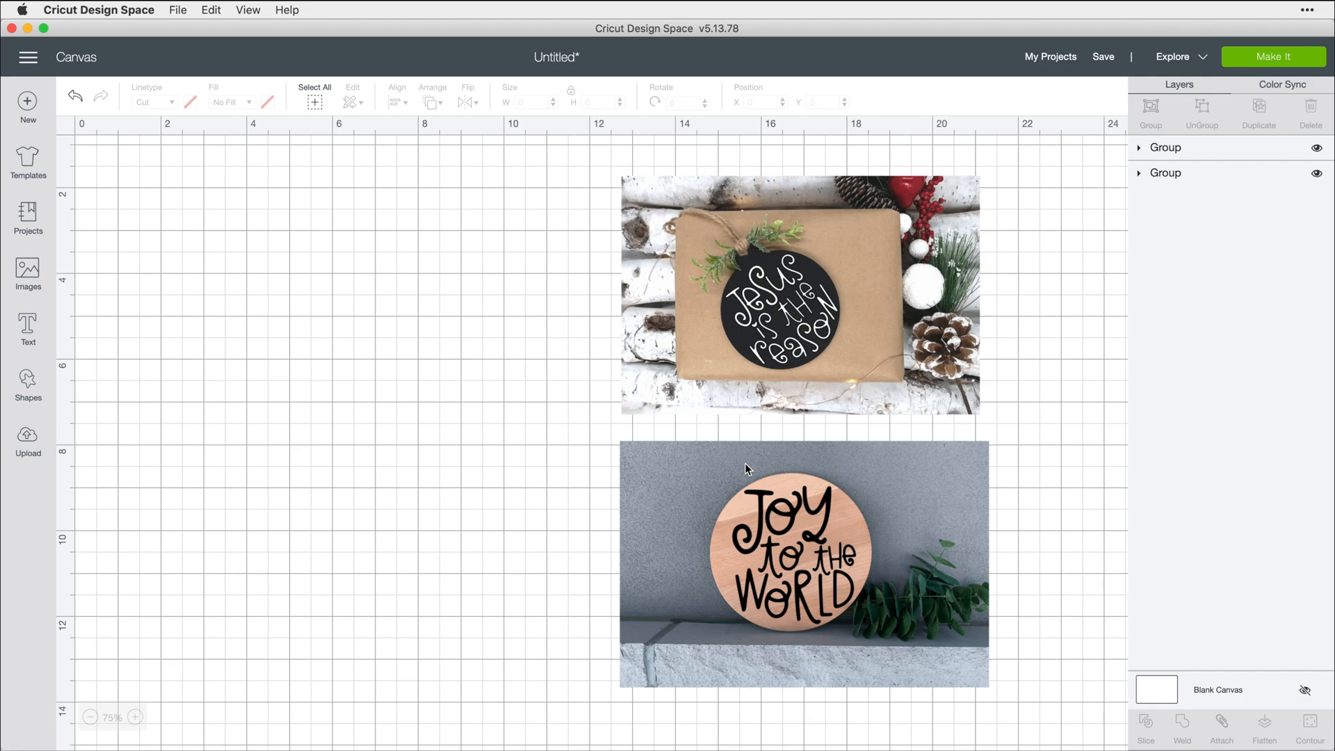
Step: Insert a Circle shape and enlarge it to about 7.4 inches beside the photos
left_click(28, 381)
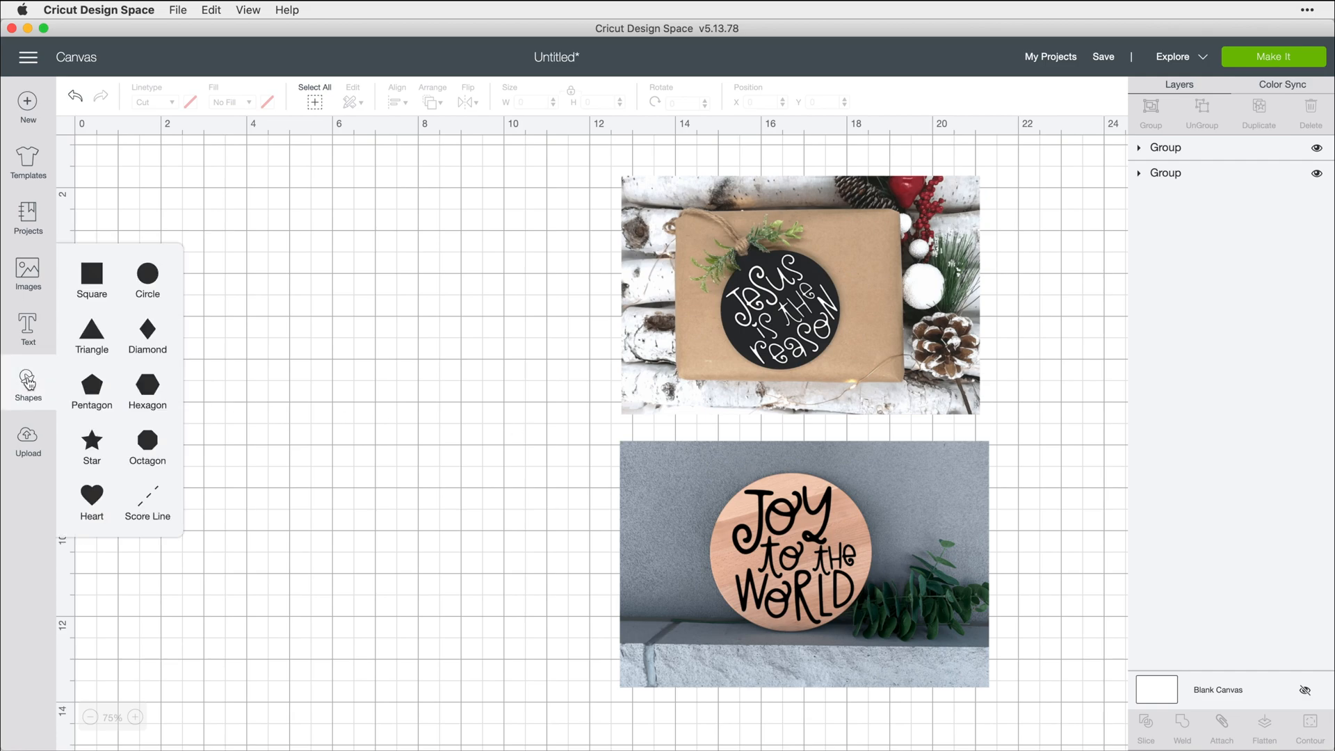
left_click(149, 276)
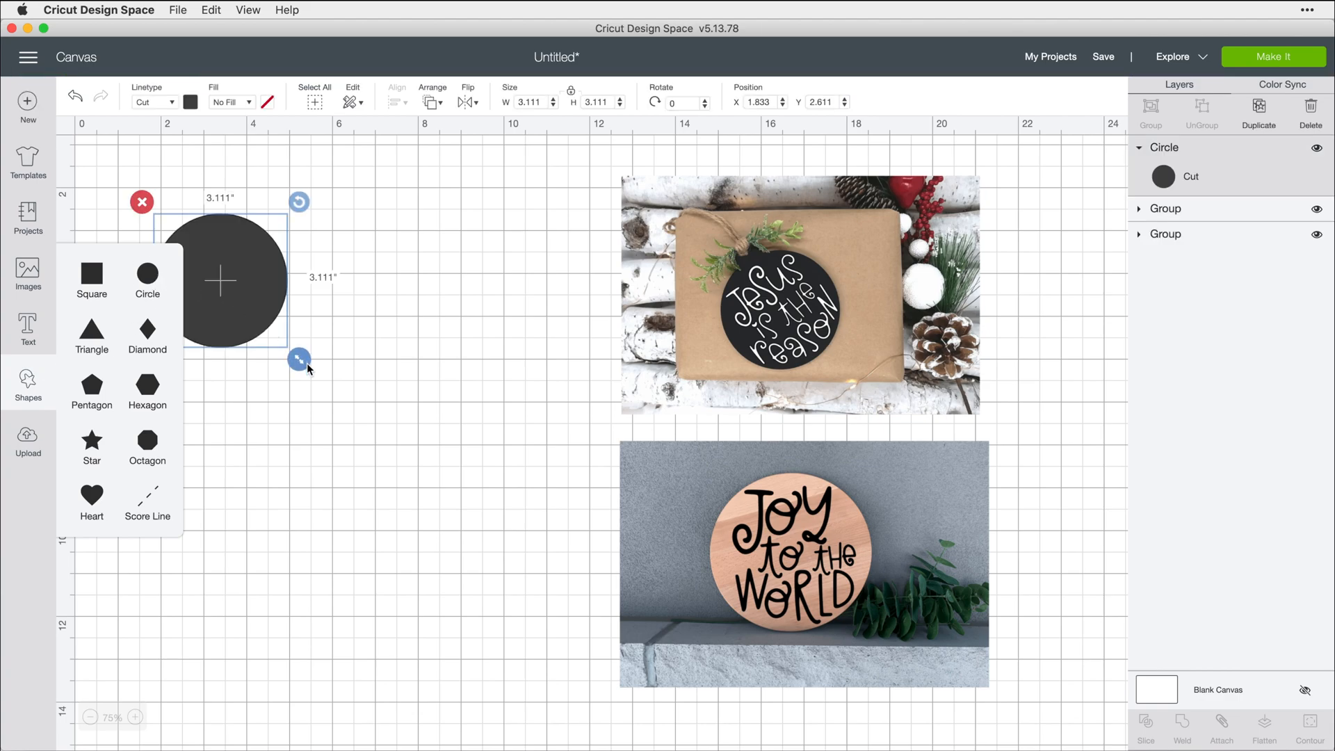
left_click_drag(300, 359, 409, 471)
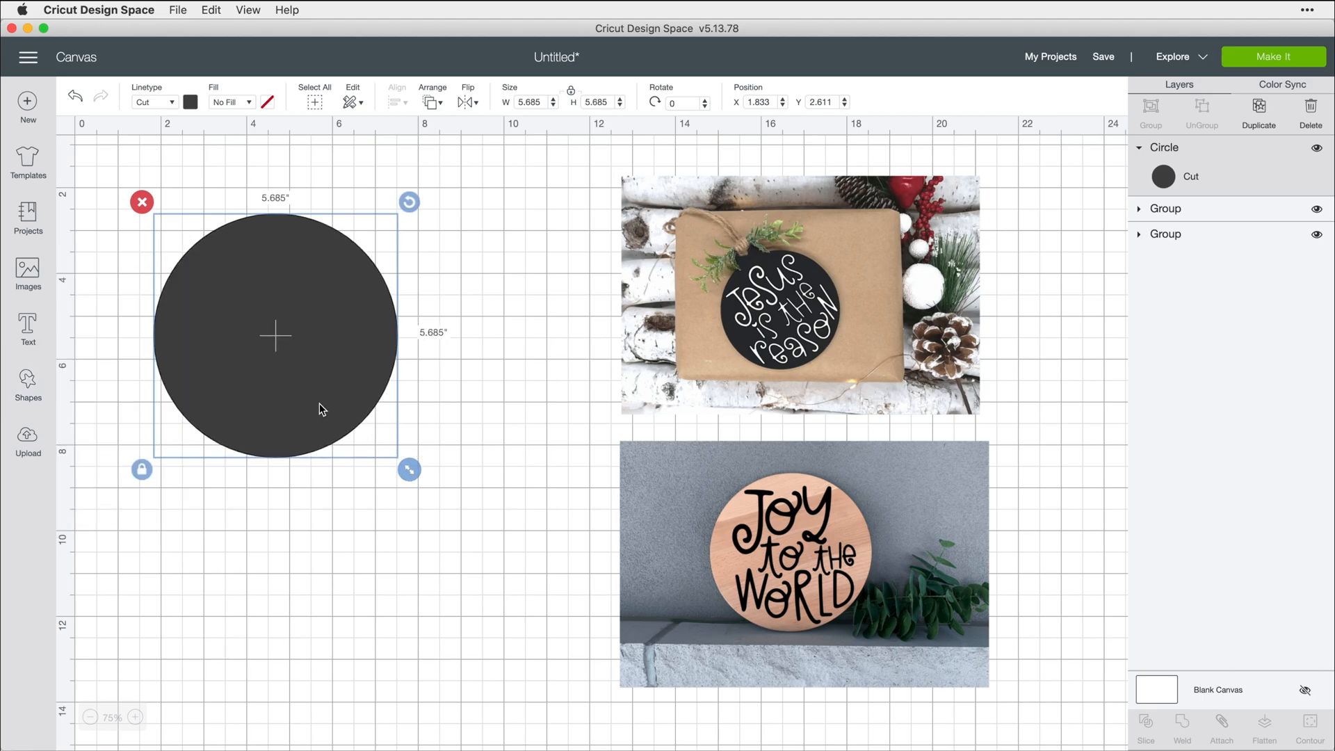
left_click_drag(318, 407, 359, 381)
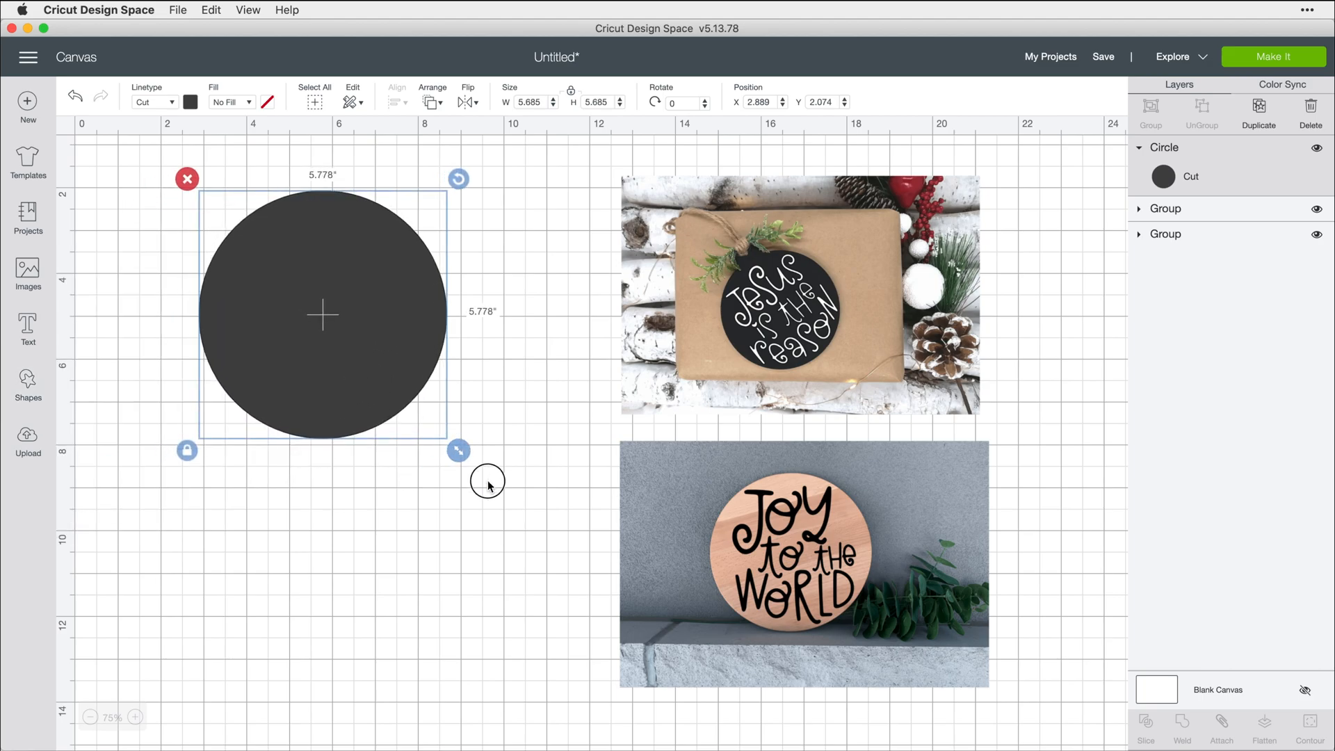
left_click_drag(455, 446, 516, 508)
left_click_drag(422, 426, 412, 413)
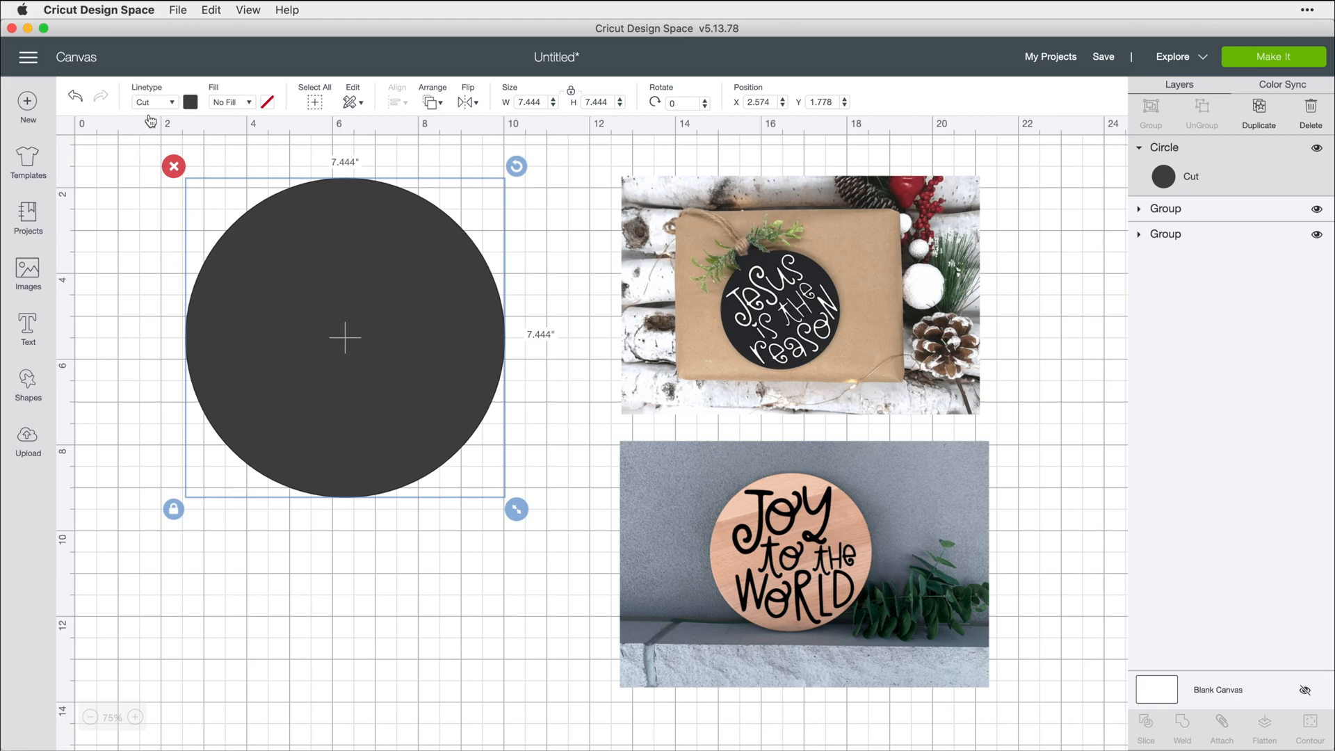
Step: Set the circle's linetype to Draw so it is an outline, not a cut
left_click(171, 103)
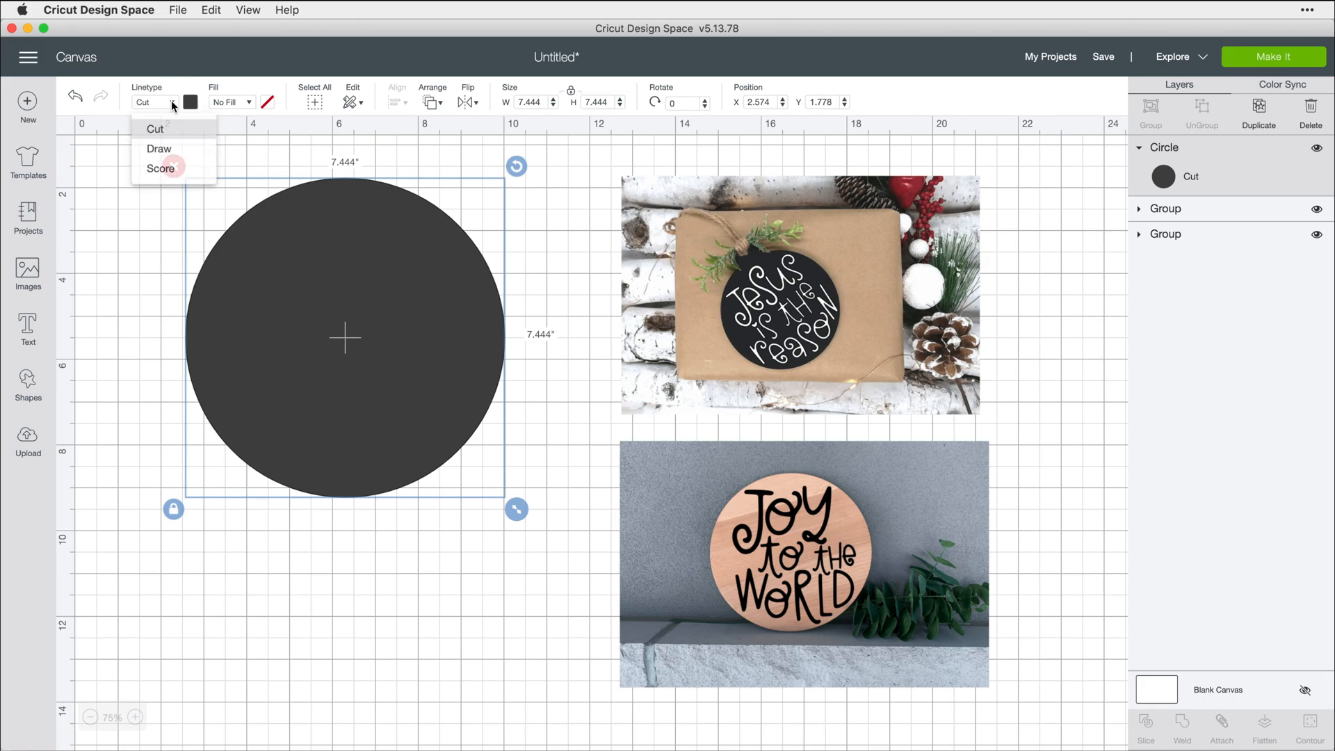
left_click(162, 150)
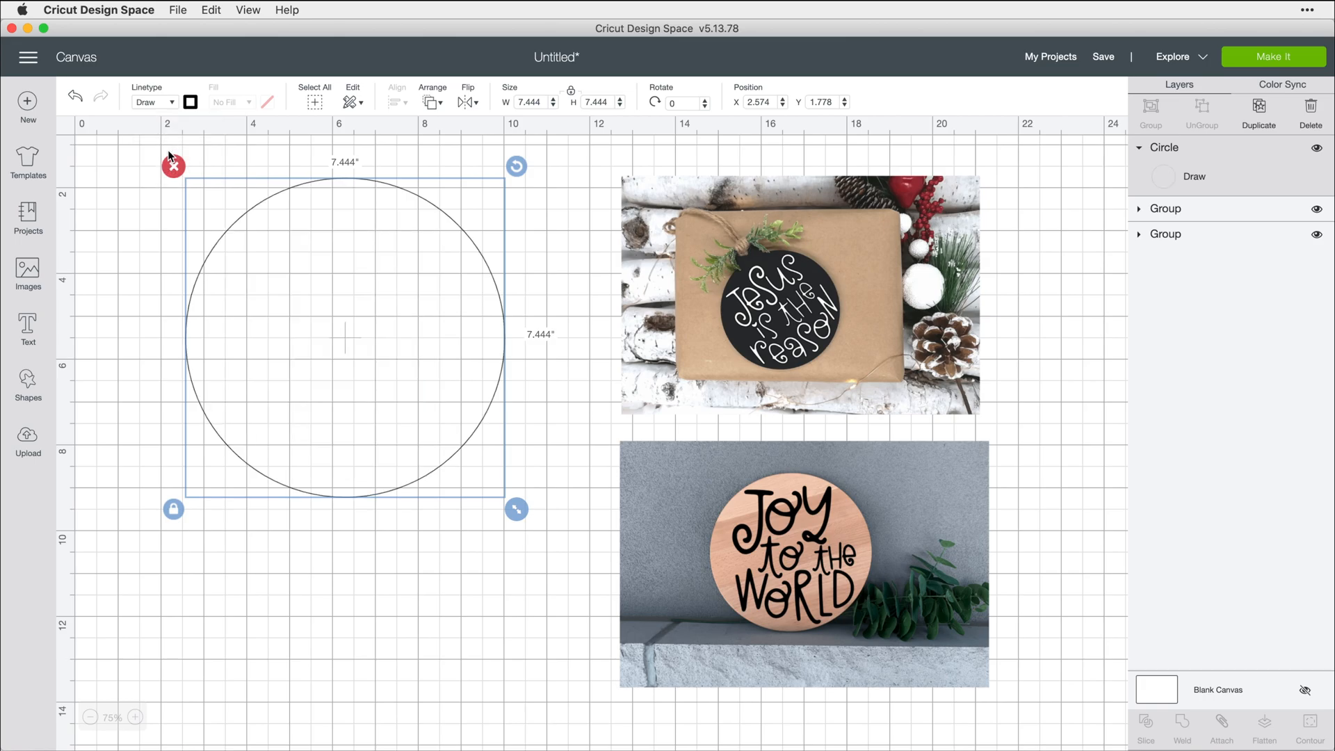
left_click(380, 566)
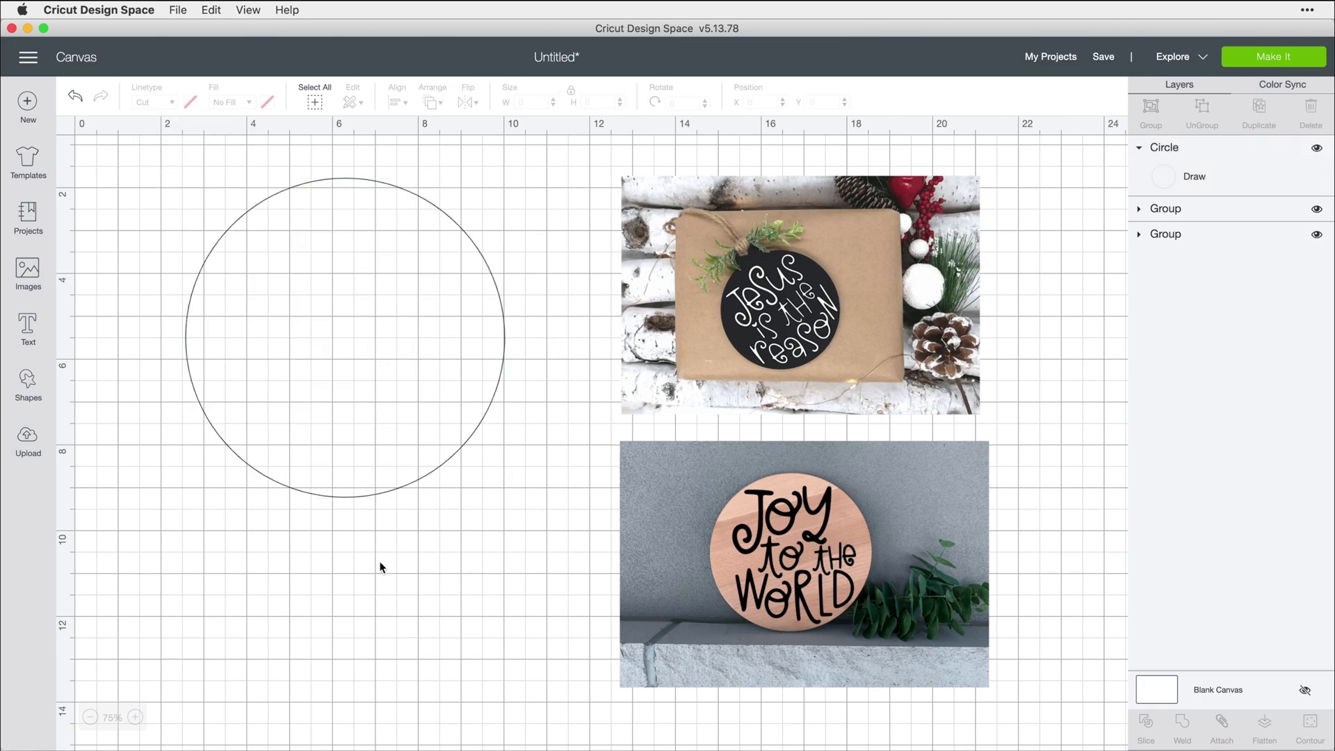
Step: Add a two-line 'merry christmas' / 'MERRY CHRISTMAS' text box and move it up-left below the circle
left_click(28, 326)
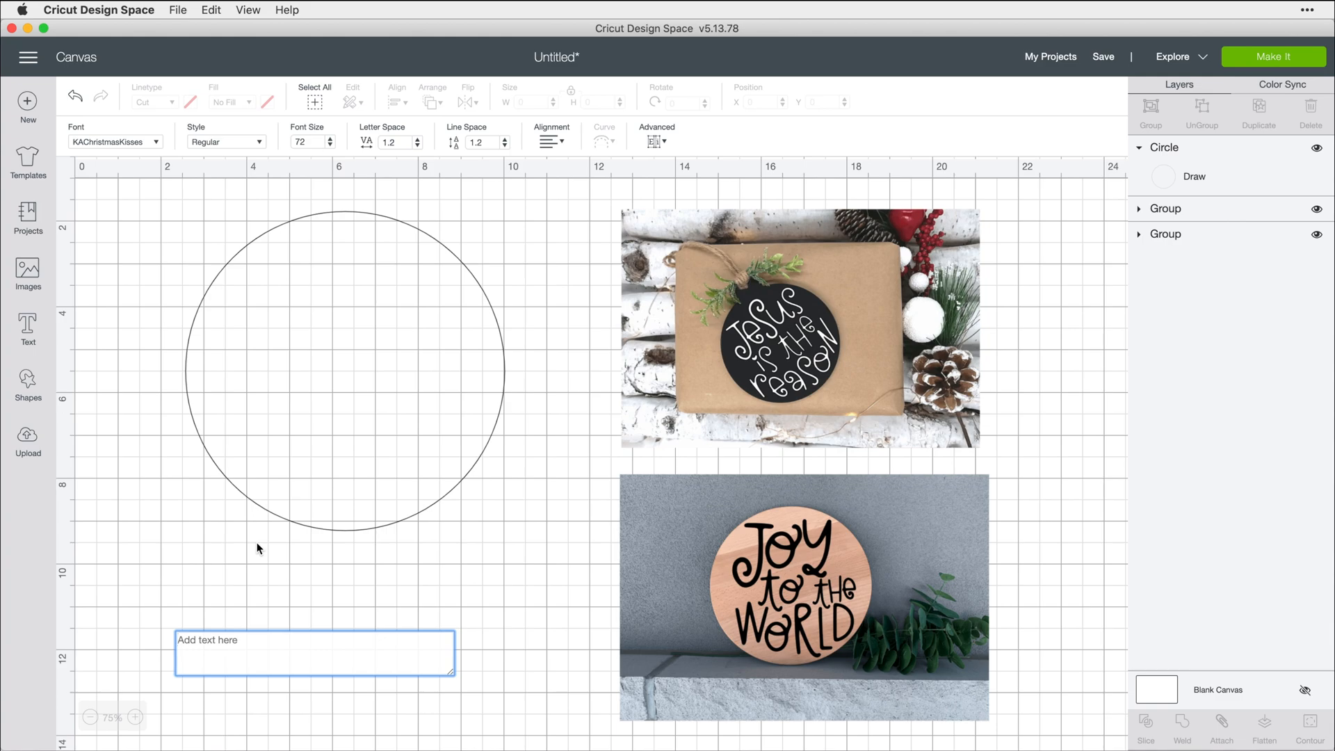
type("mer")
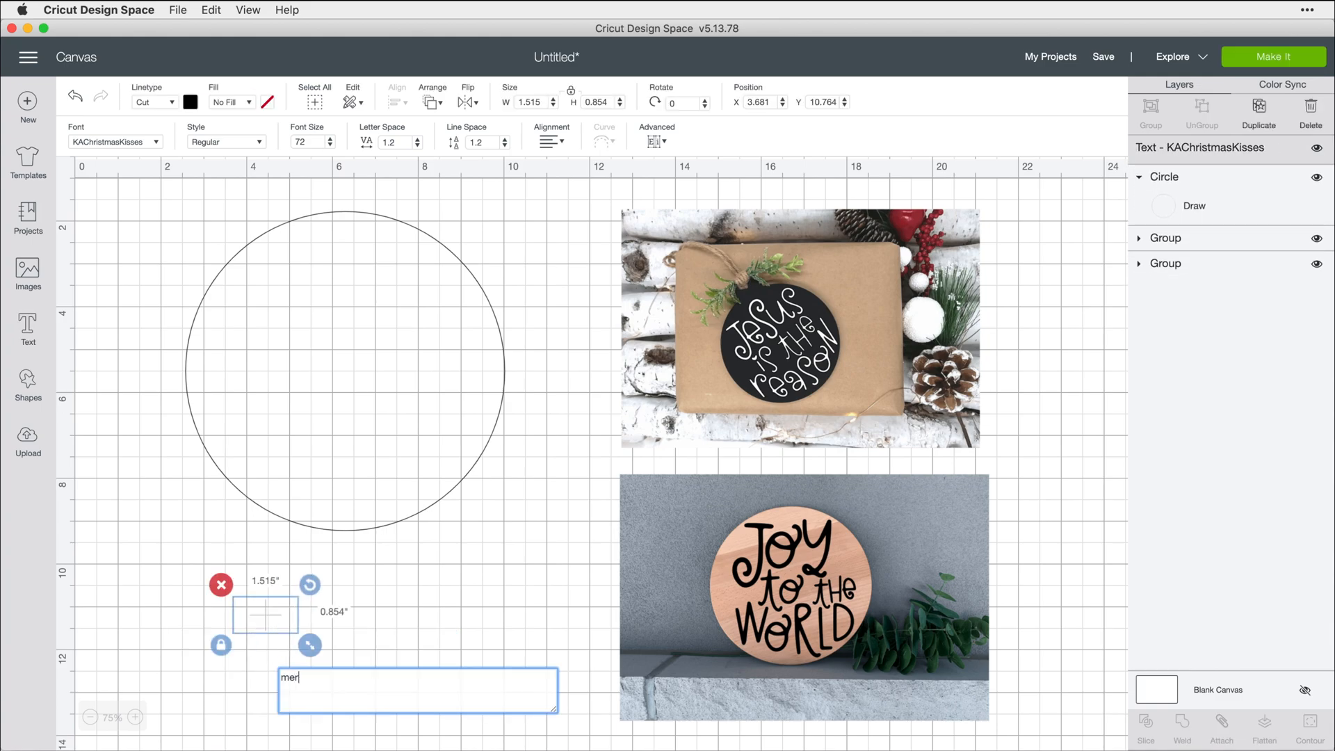
type("ry chr")
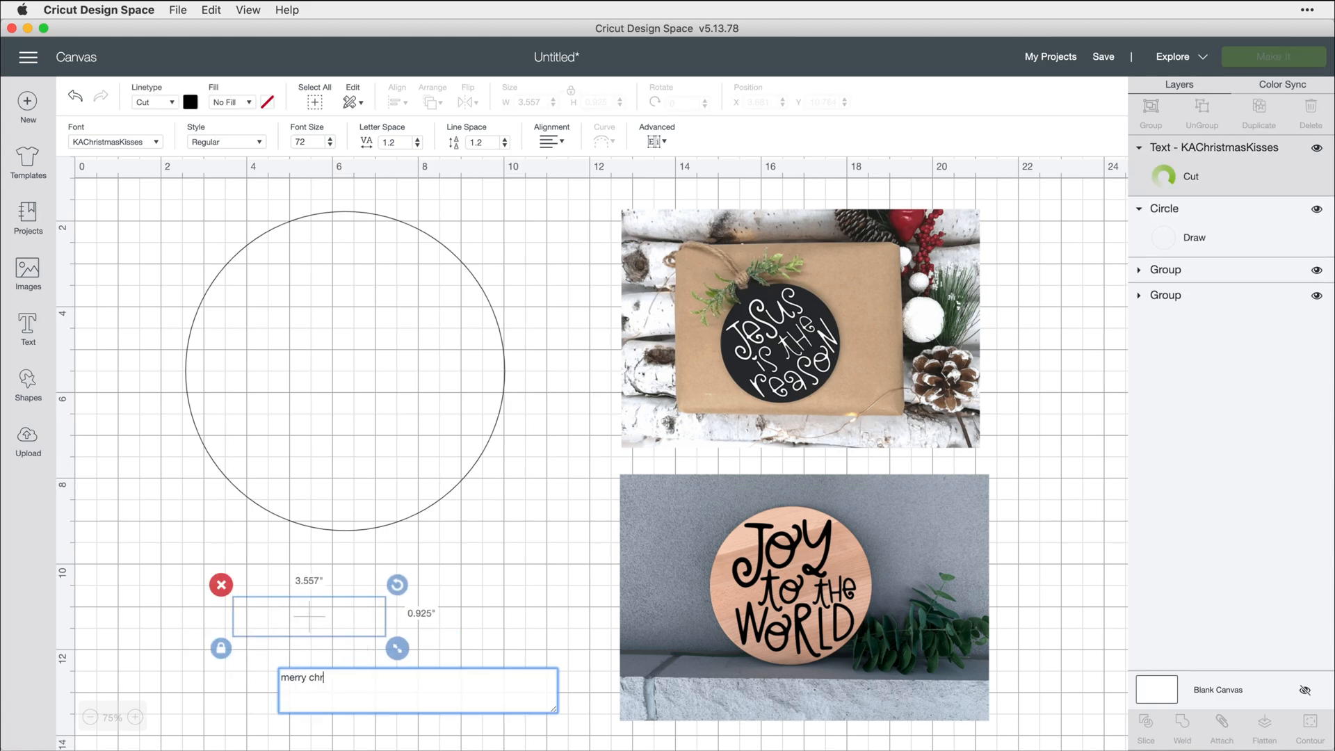
type("istmas")
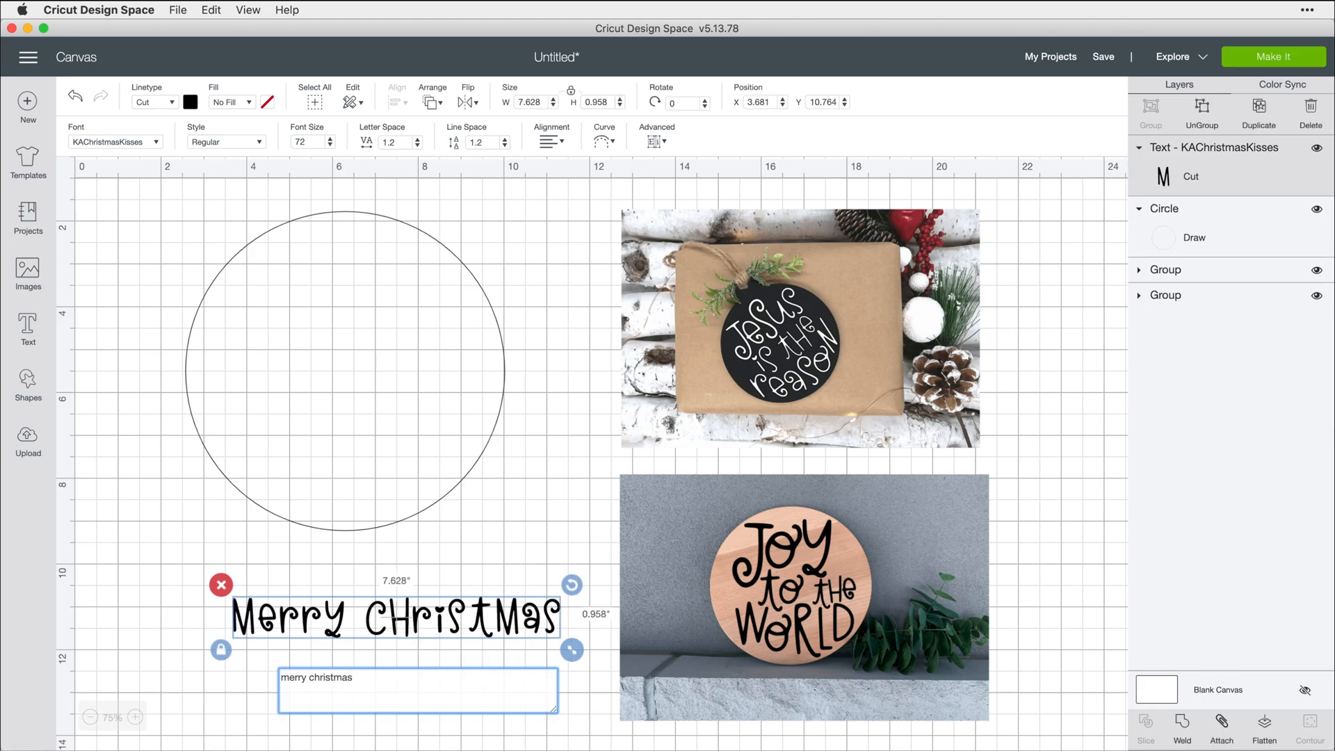
key("Return")
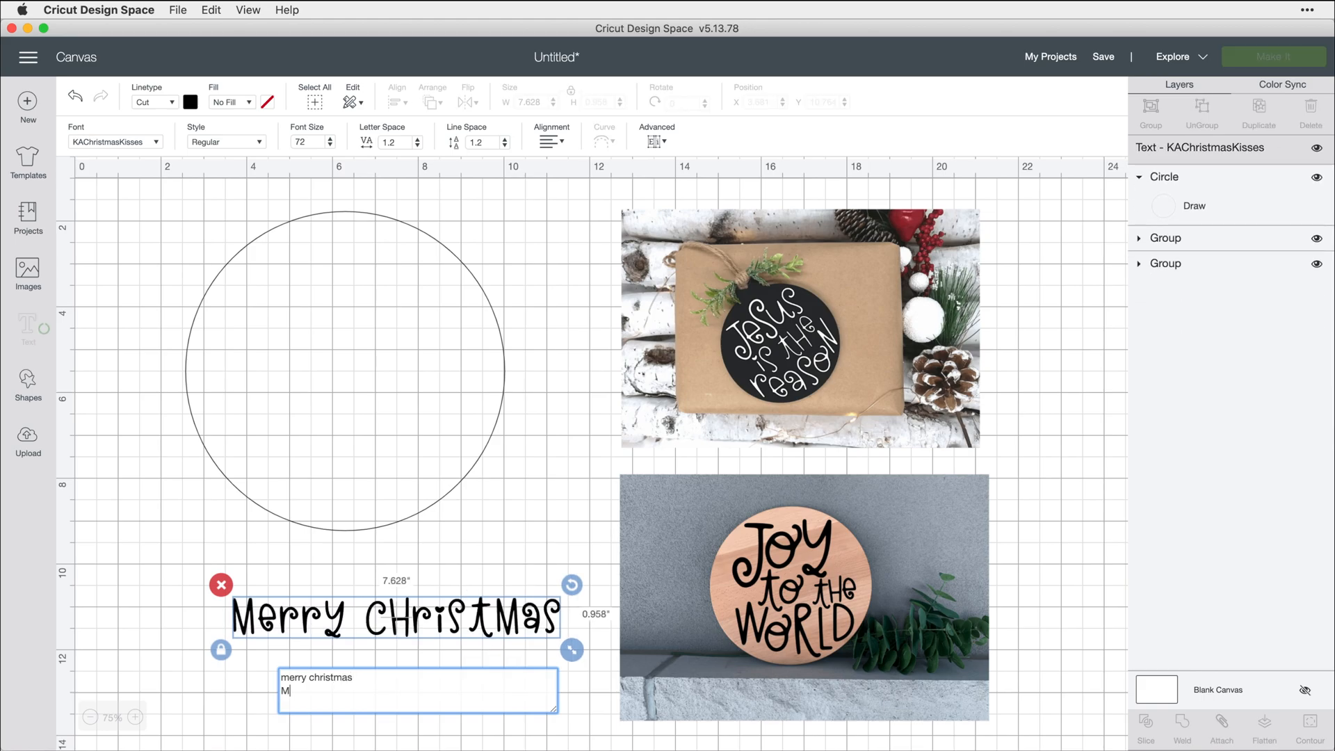
type("MERRY CH")
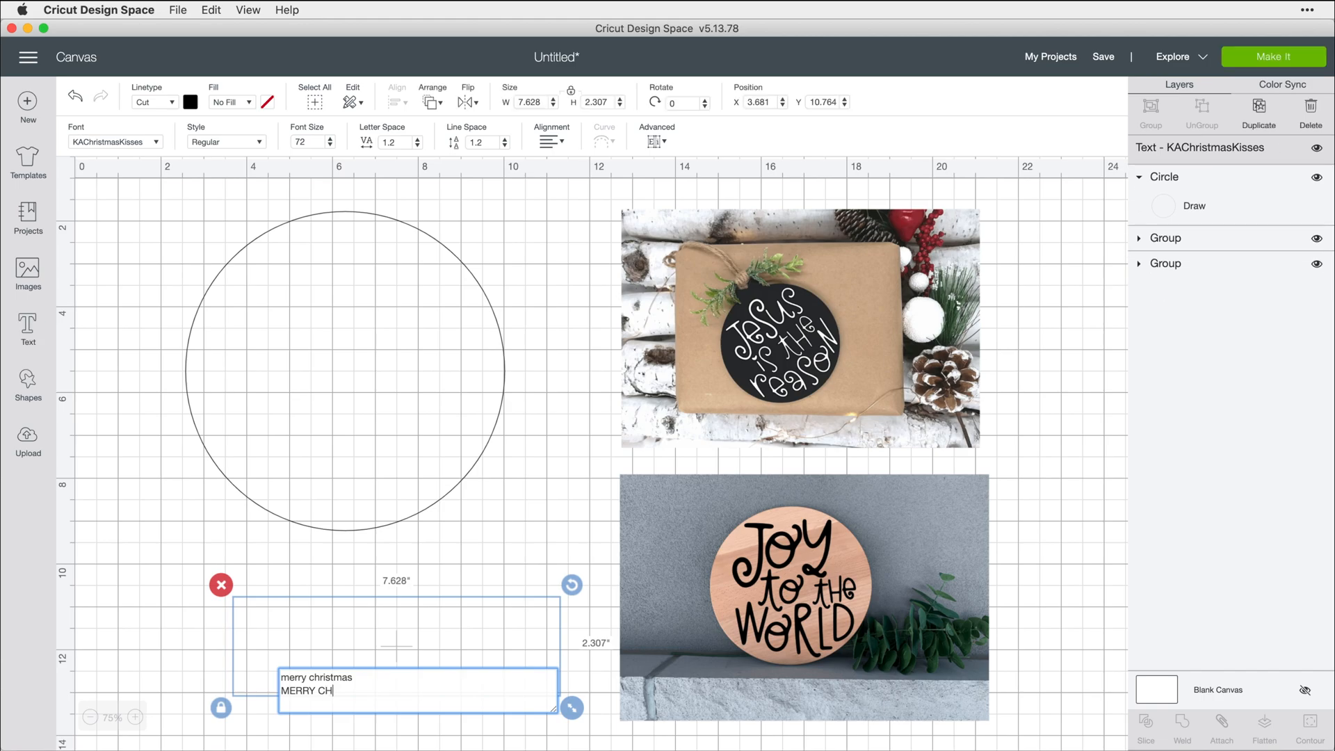
type("RISTMAS")
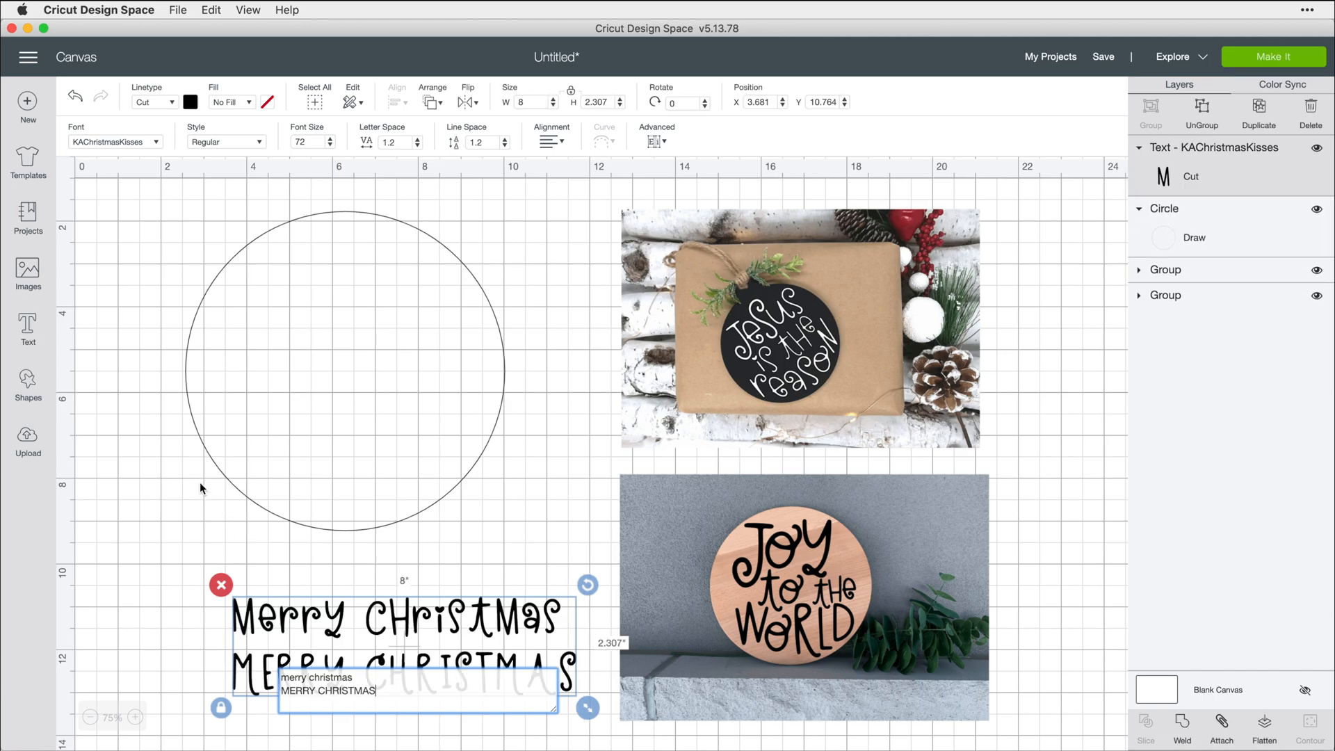
left_click(167, 511)
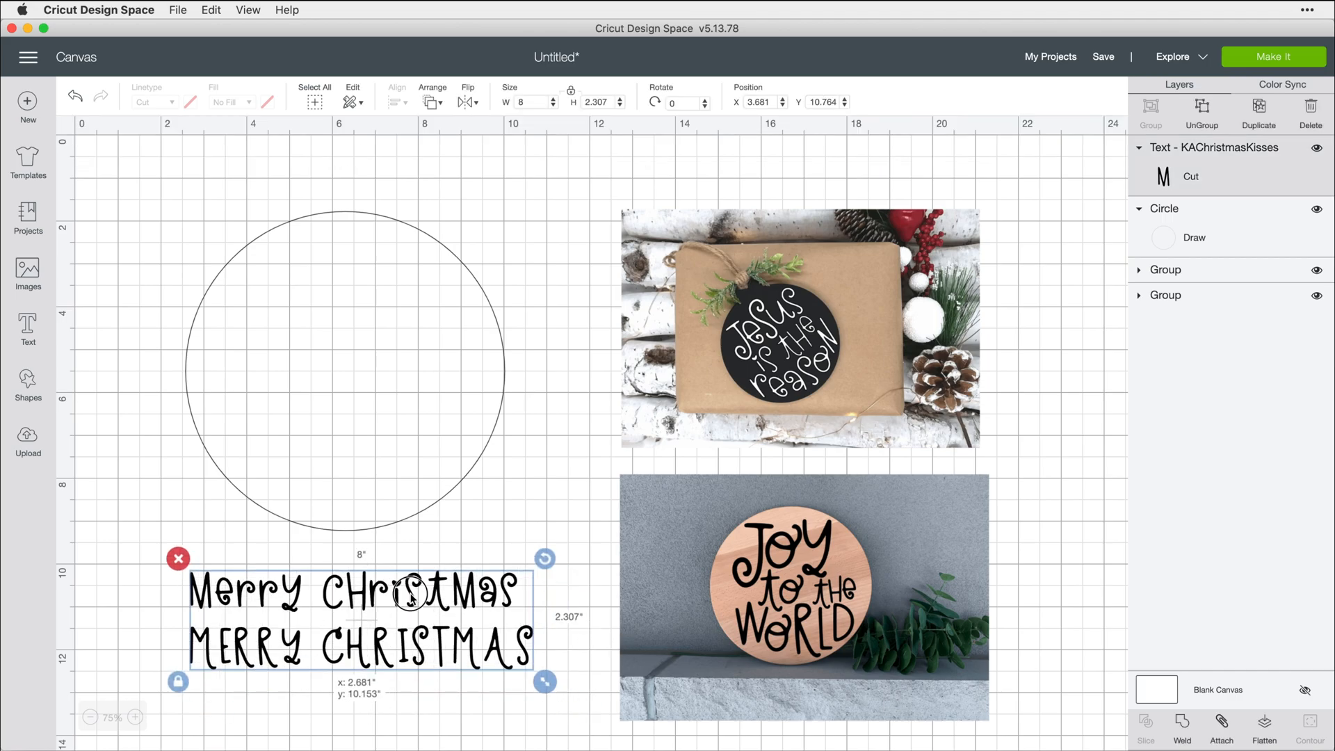
left_click_drag(455, 629, 402, 587)
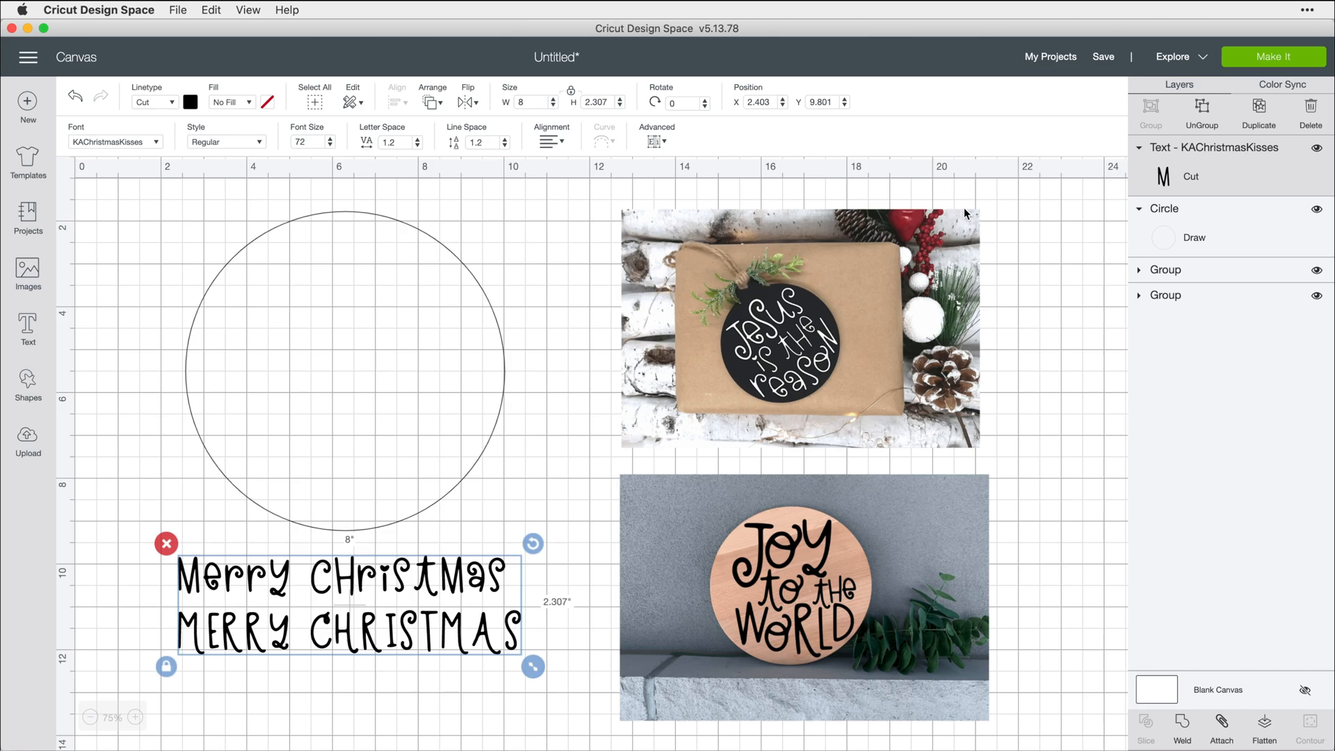
Step: Ungroup the text into letters and move M, e and an enlarged R into the circle
left_click(1203, 113)
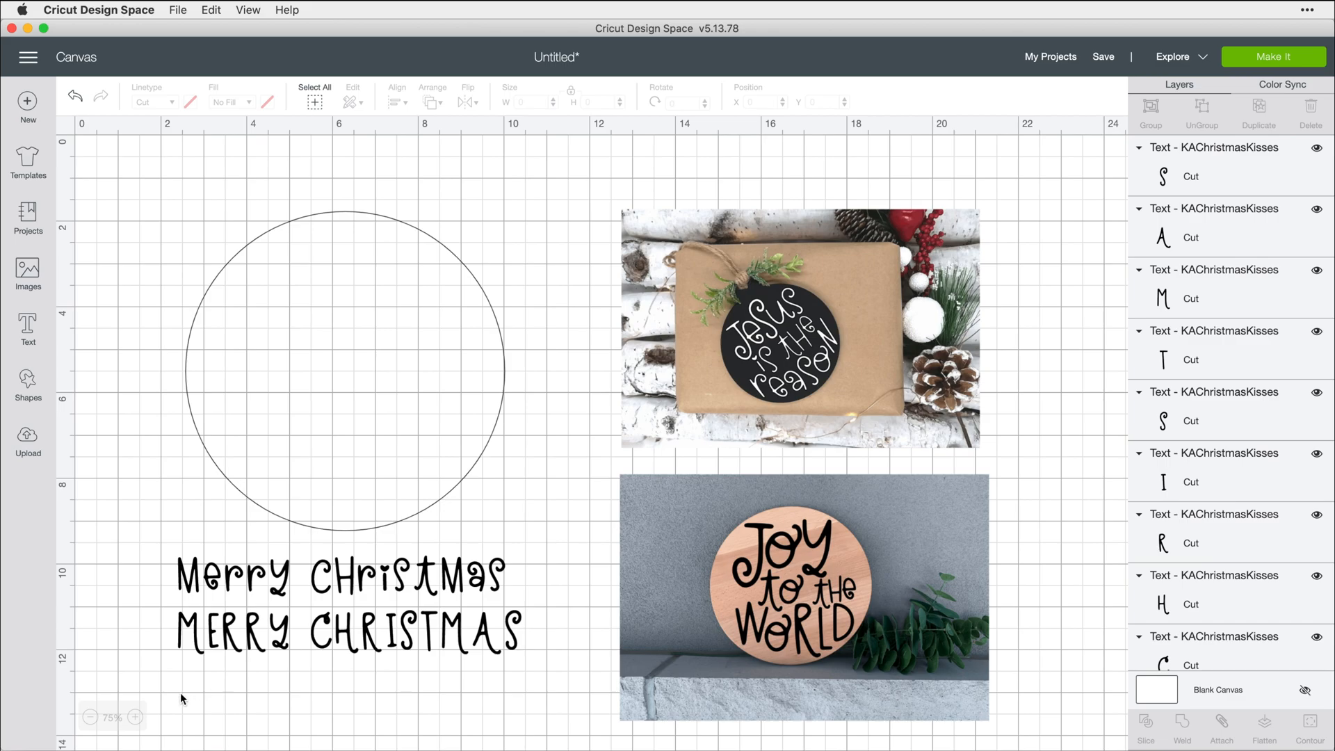
left_click(196, 574)
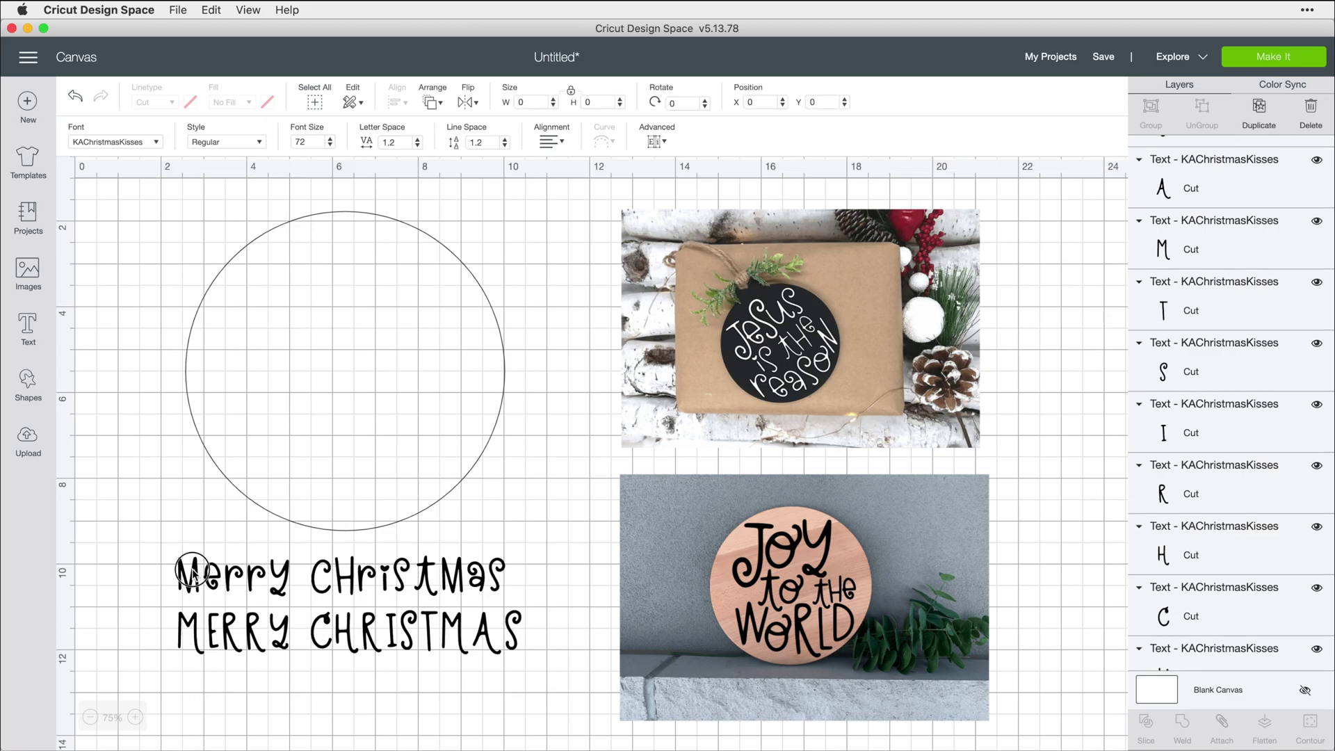
left_click(193, 626)
mouse_move(192, 625)
left_mouse_down()
mouse_move(251, 287)
mouse_move(298, 359)
left_mouse_up()
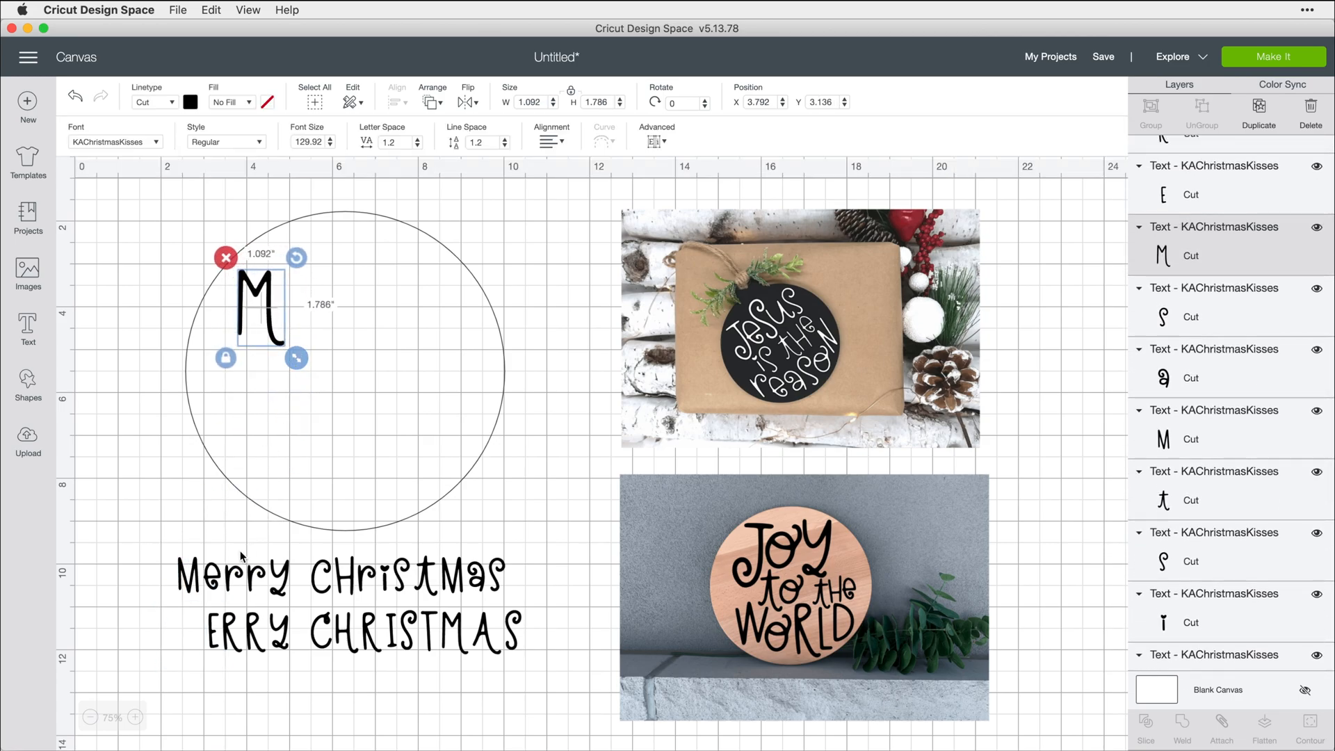
mouse_move(214, 575)
left_mouse_down()
mouse_move(281, 305)
mouse_move(318, 348)
mouse_move(295, 306)
left_mouse_up()
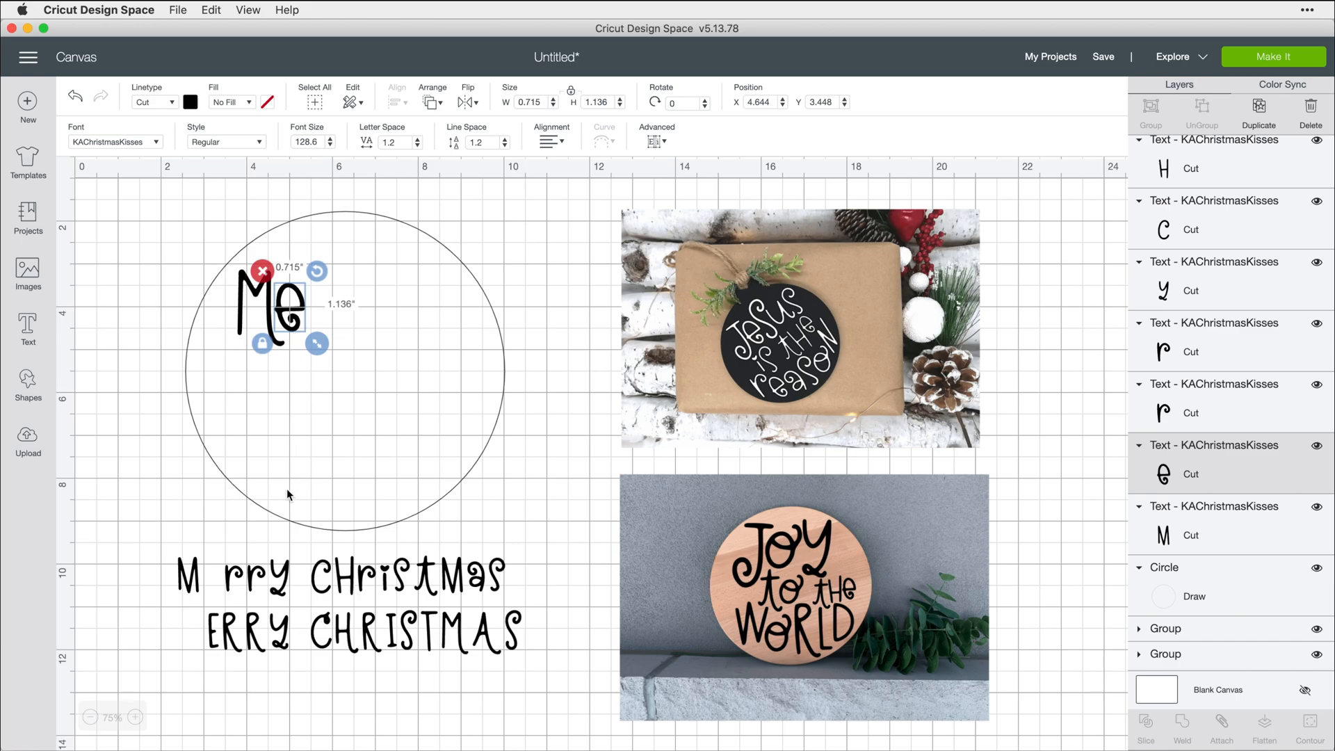
mouse_move(252, 630)
left_mouse_down()
mouse_move(313, 297)
mouse_move(356, 363)
left_mouse_up()
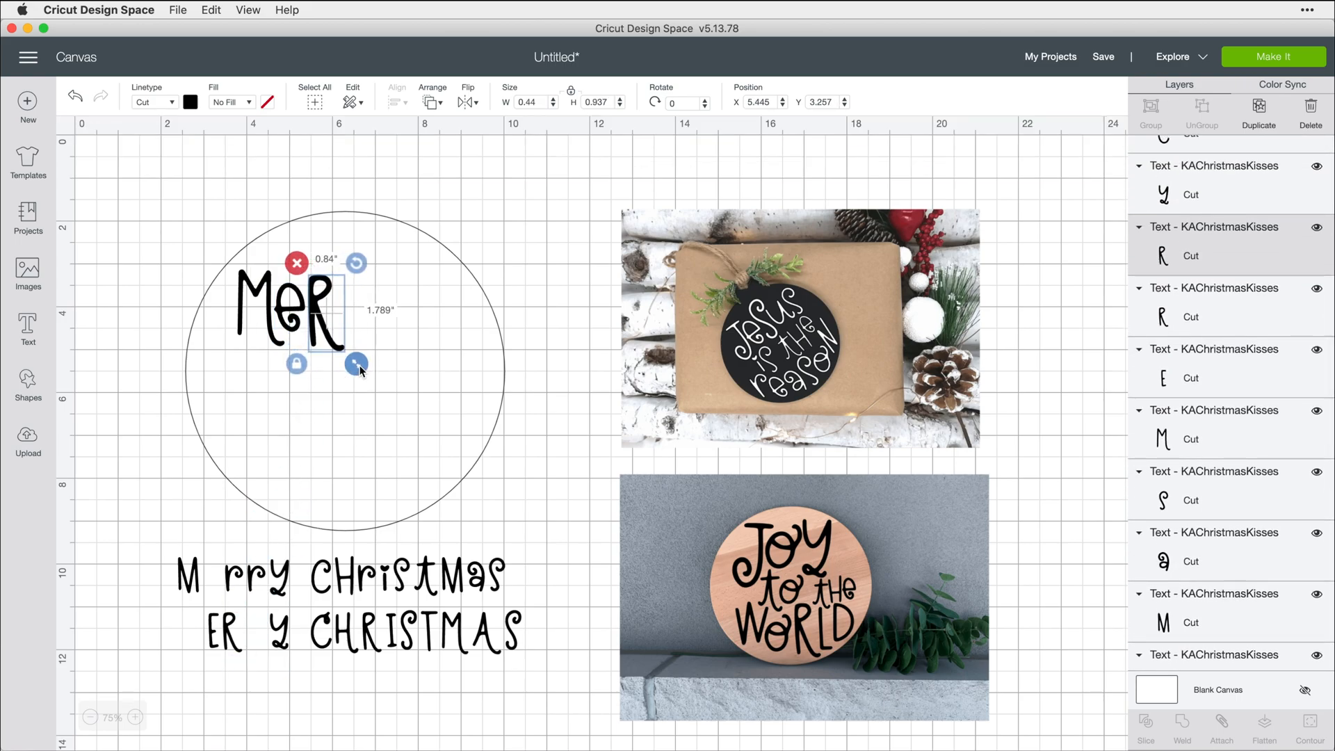
left_click_drag(323, 314, 326, 309)
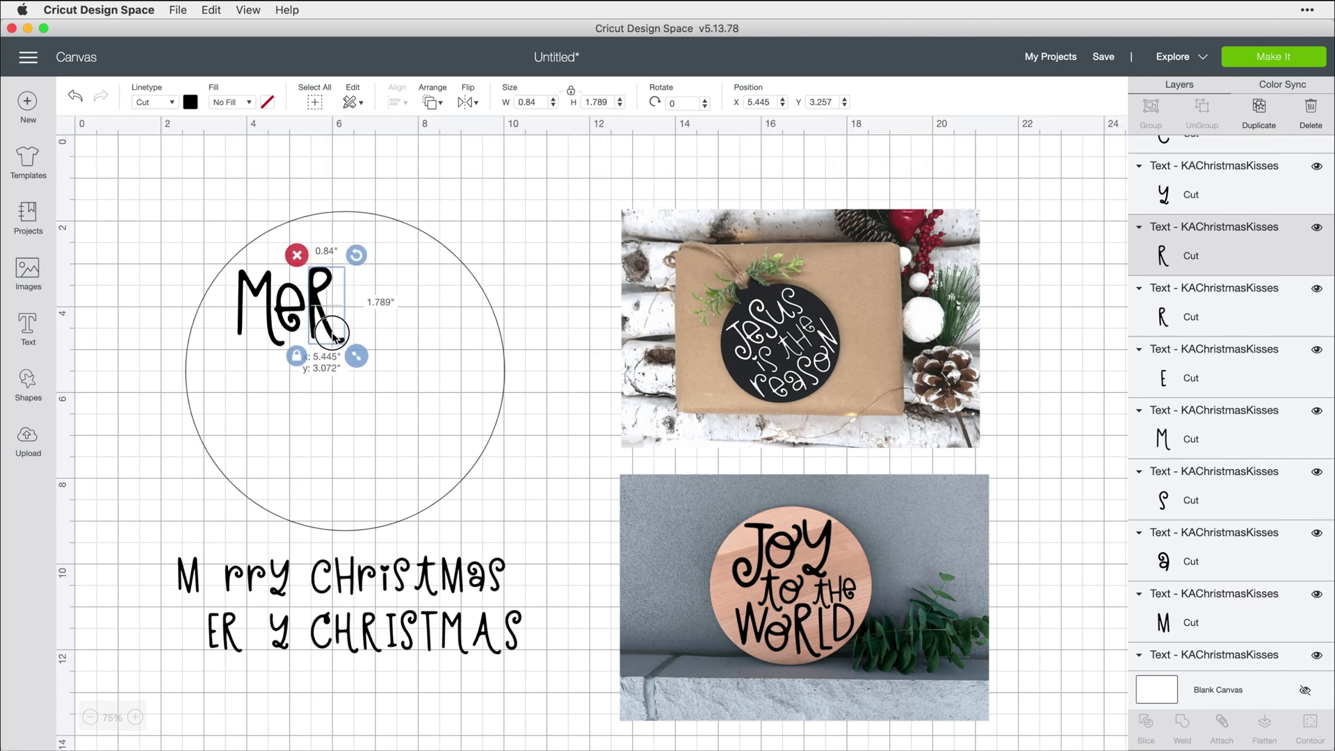
left_click(313, 423)
Step: Add the lowercase r and an enlarged, slightly tilted y to finish Merry, then select the word
mouse_move(253, 582)
left_mouse_down()
mouse_move(336, 284)
mouse_move(381, 339)
left_mouse_up()
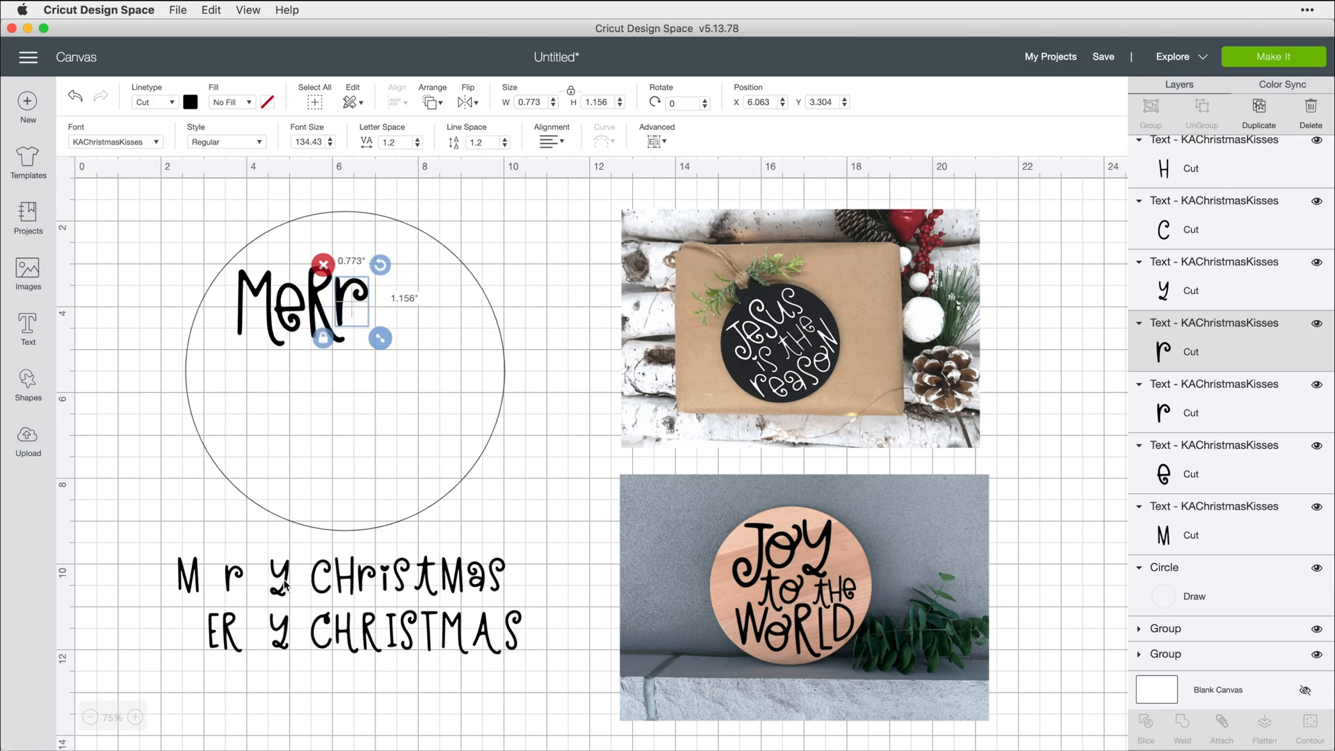
mouse_move(280, 584)
left_mouse_down()
mouse_move(376, 297)
mouse_move(417, 362)
left_mouse_up()
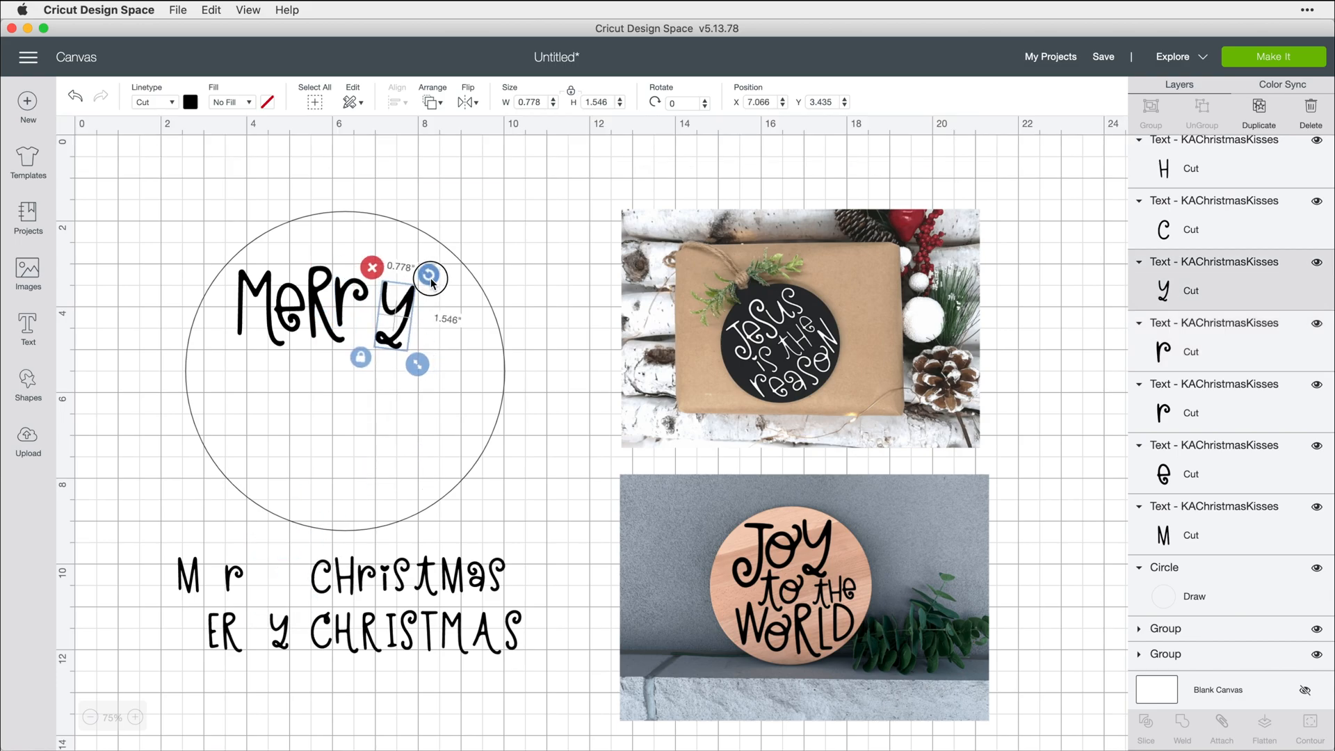
mouse_move(431, 279)
left_mouse_down()
mouse_move(418, 269)
mouse_move(381, 303)
left_mouse_up()
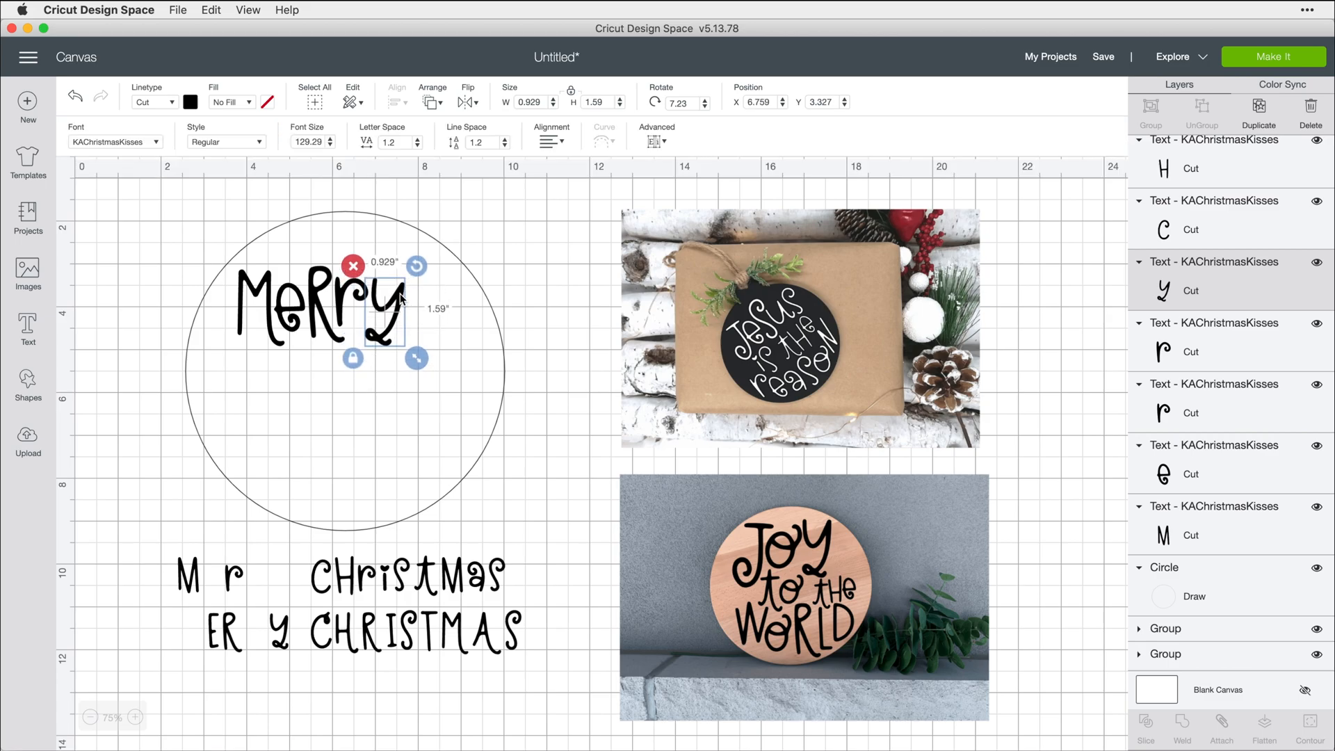
left_click_drag(225, 255, 417, 355)
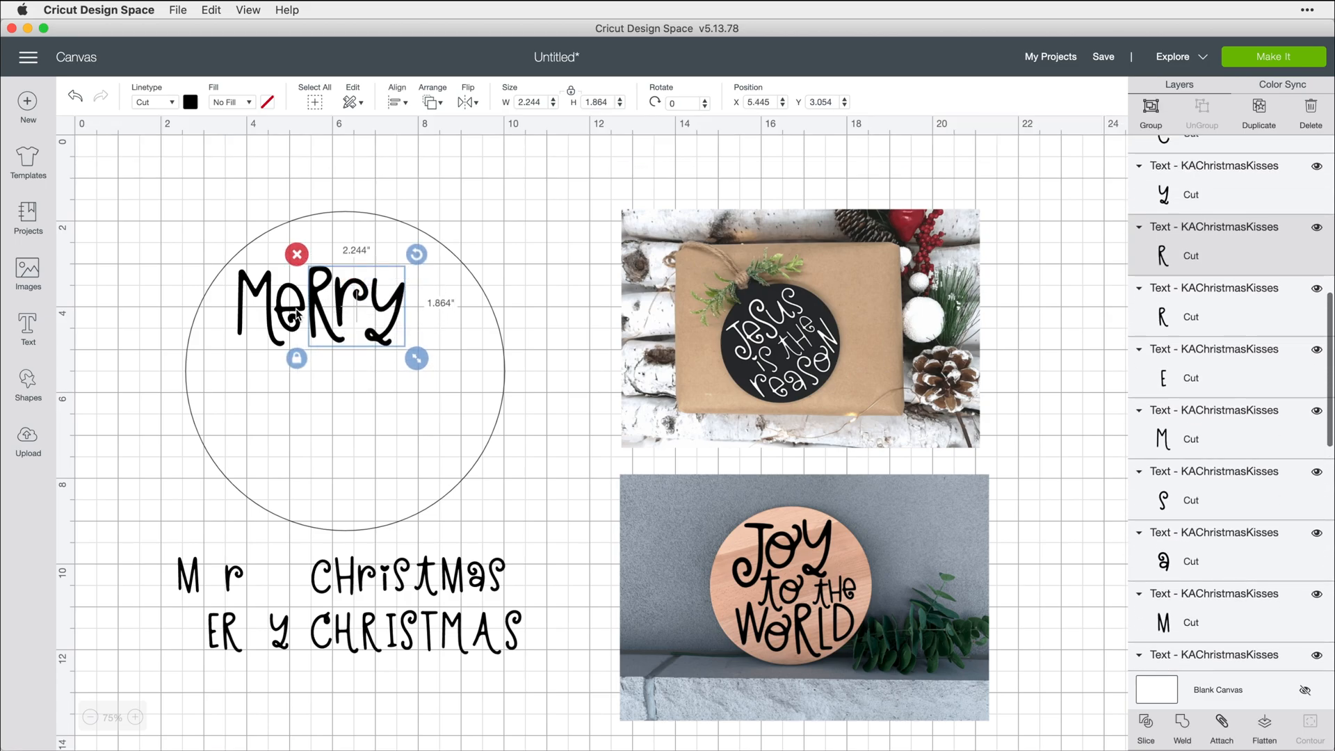
Step: Enlarge Merry to about six inches wide and centre it across the top of the circle
left_click(266, 301, "shift")
left_click(266, 298, "shift")
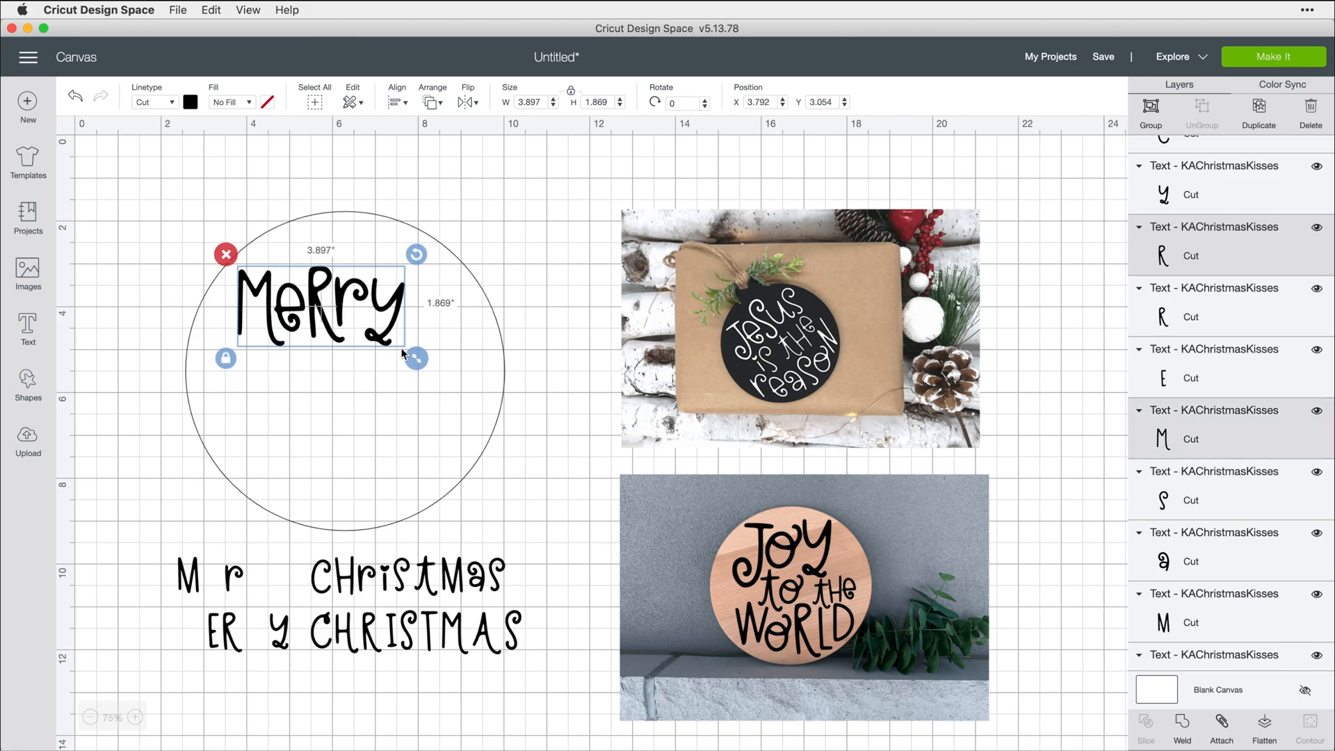
mouse_move(416, 357)
left_mouse_down()
mouse_move(431, 375)
mouse_move(418, 358)
left_mouse_up()
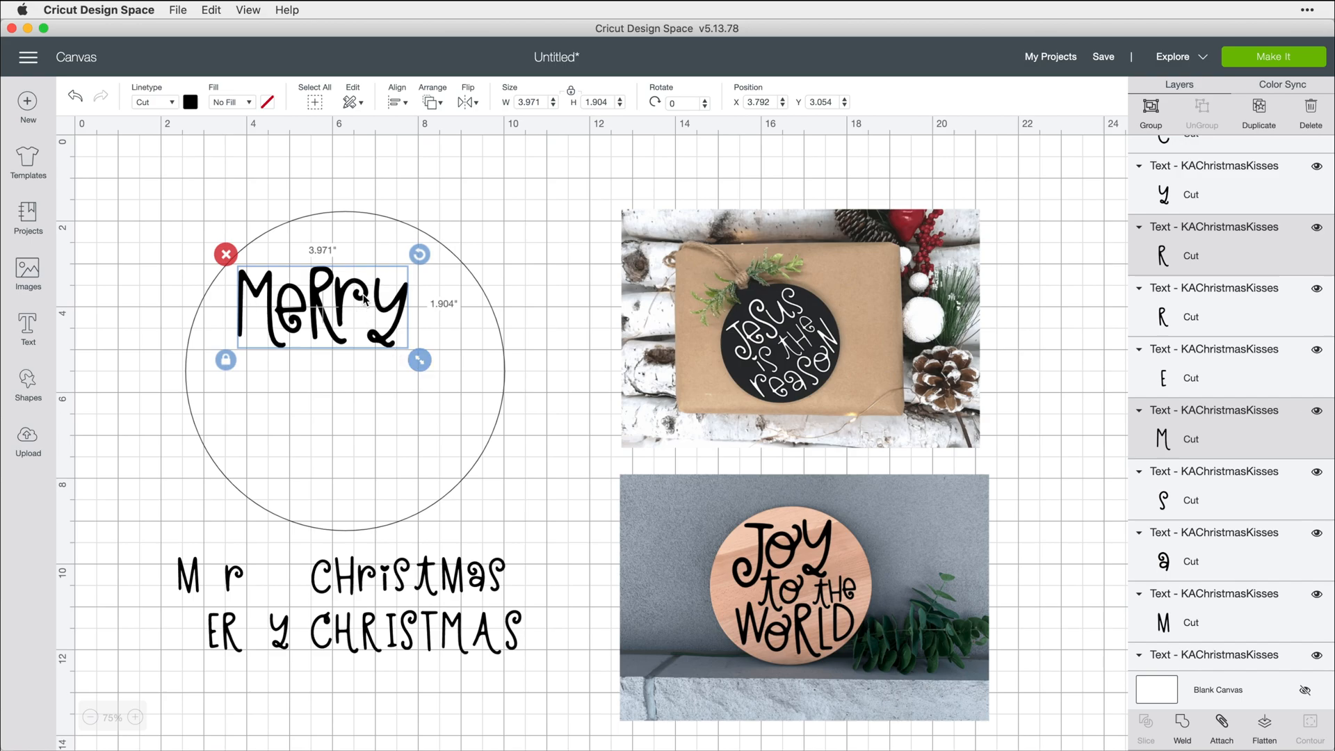
left_click_drag(360, 287, 364, 287)
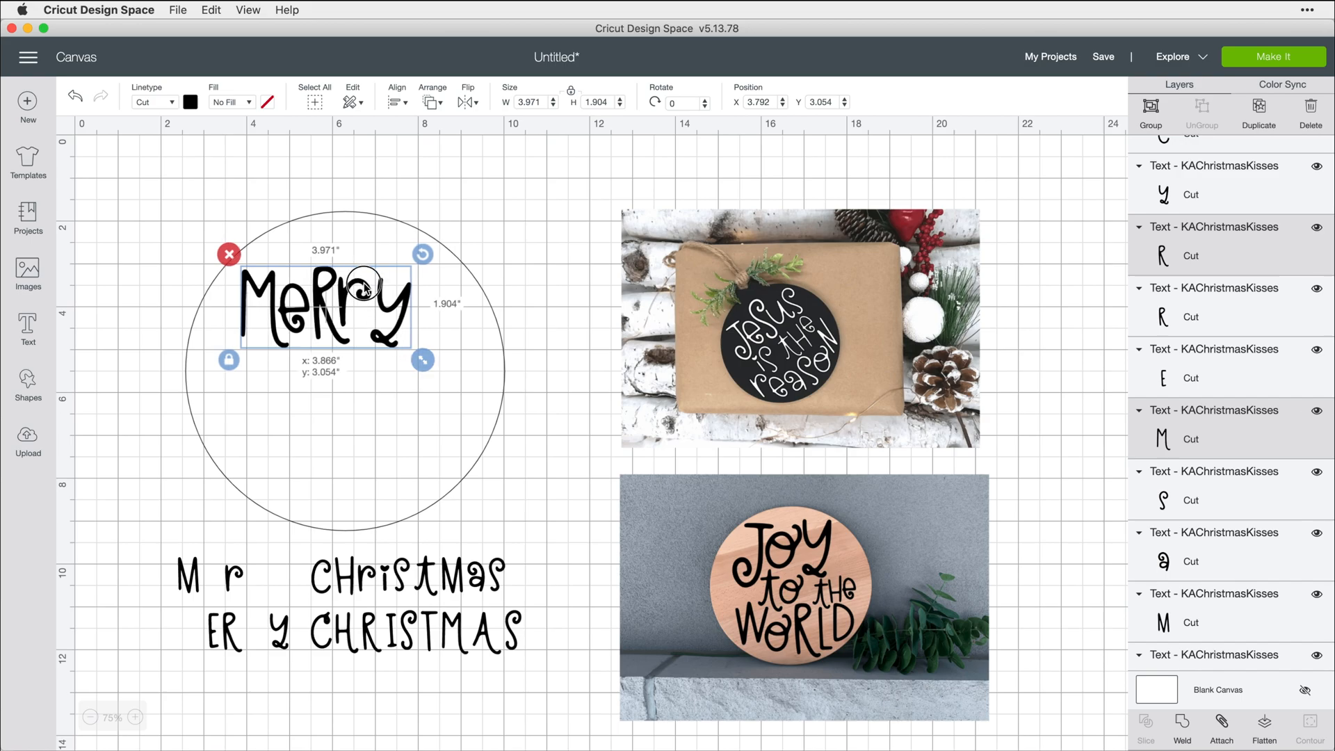
left_click_drag(423, 361, 500, 414)
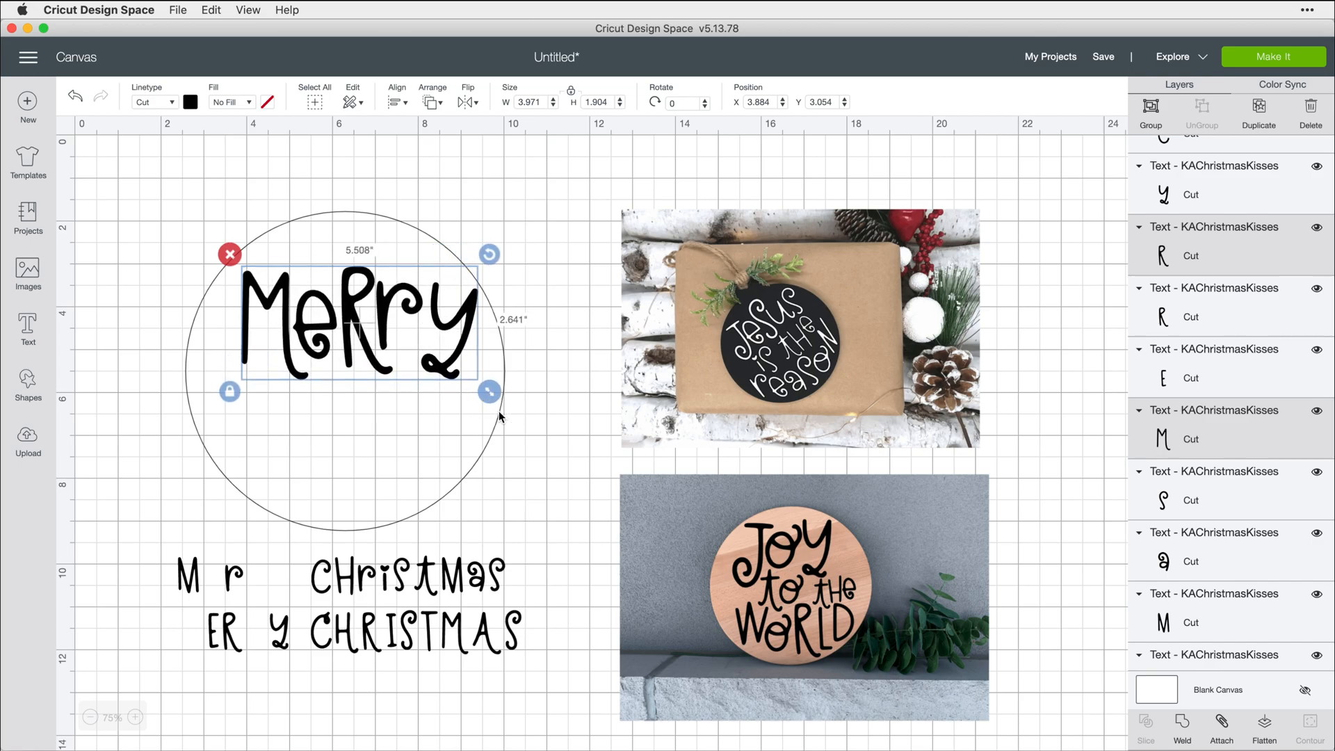
left_click_drag(468, 315, 450, 312)
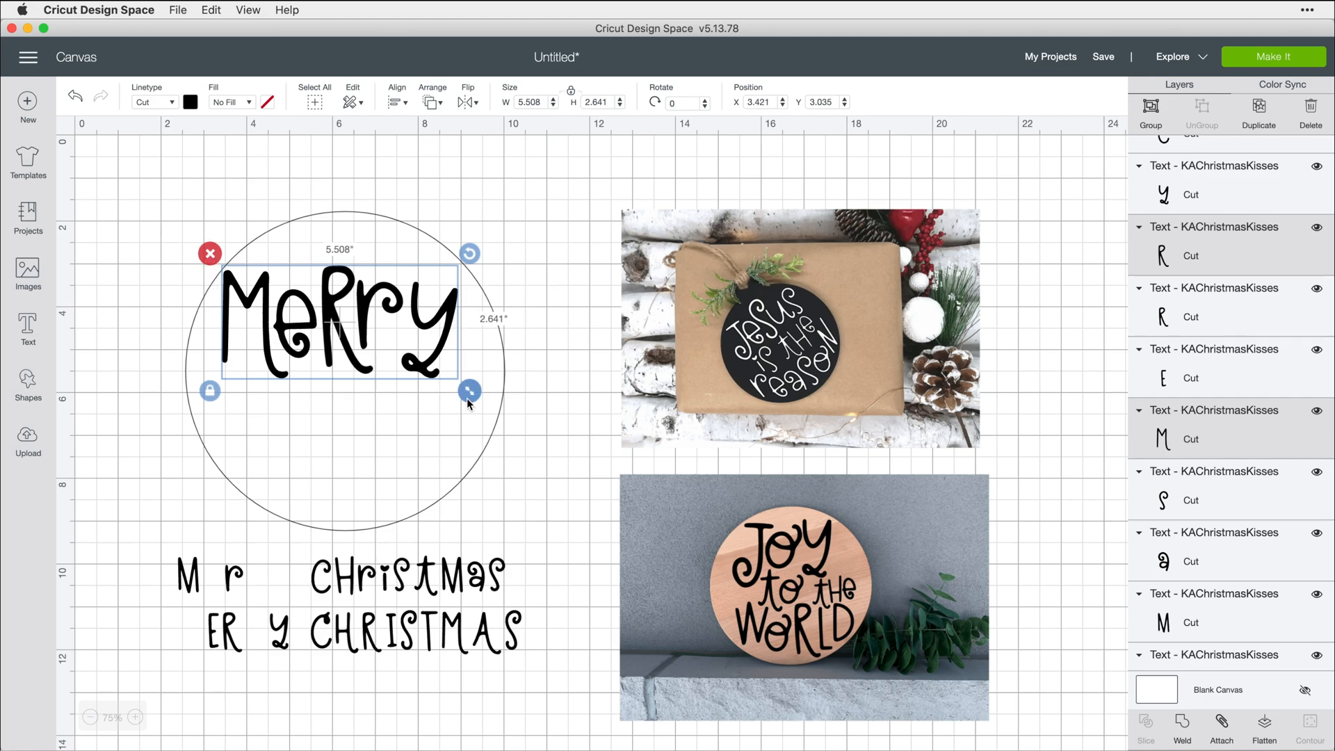
left_click_drag(469, 391, 497, 405)
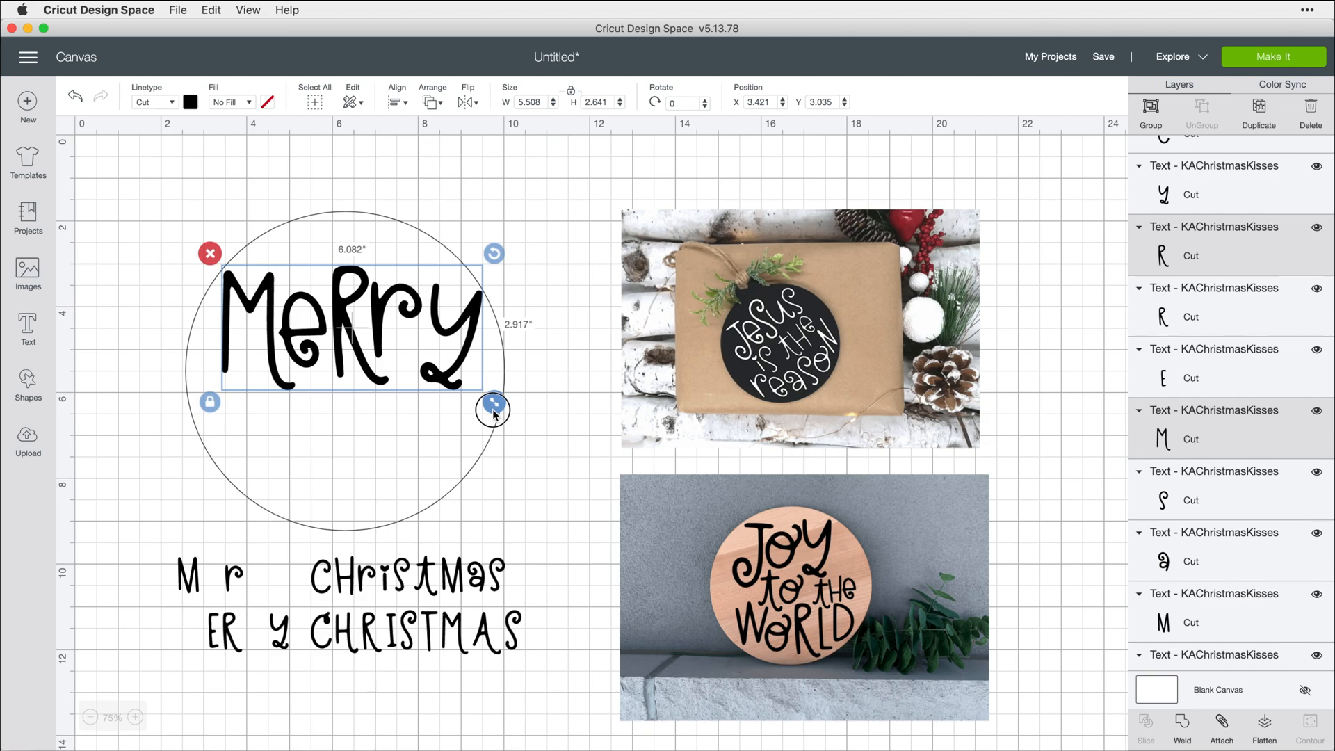
left_click_drag(476, 331, 473, 333)
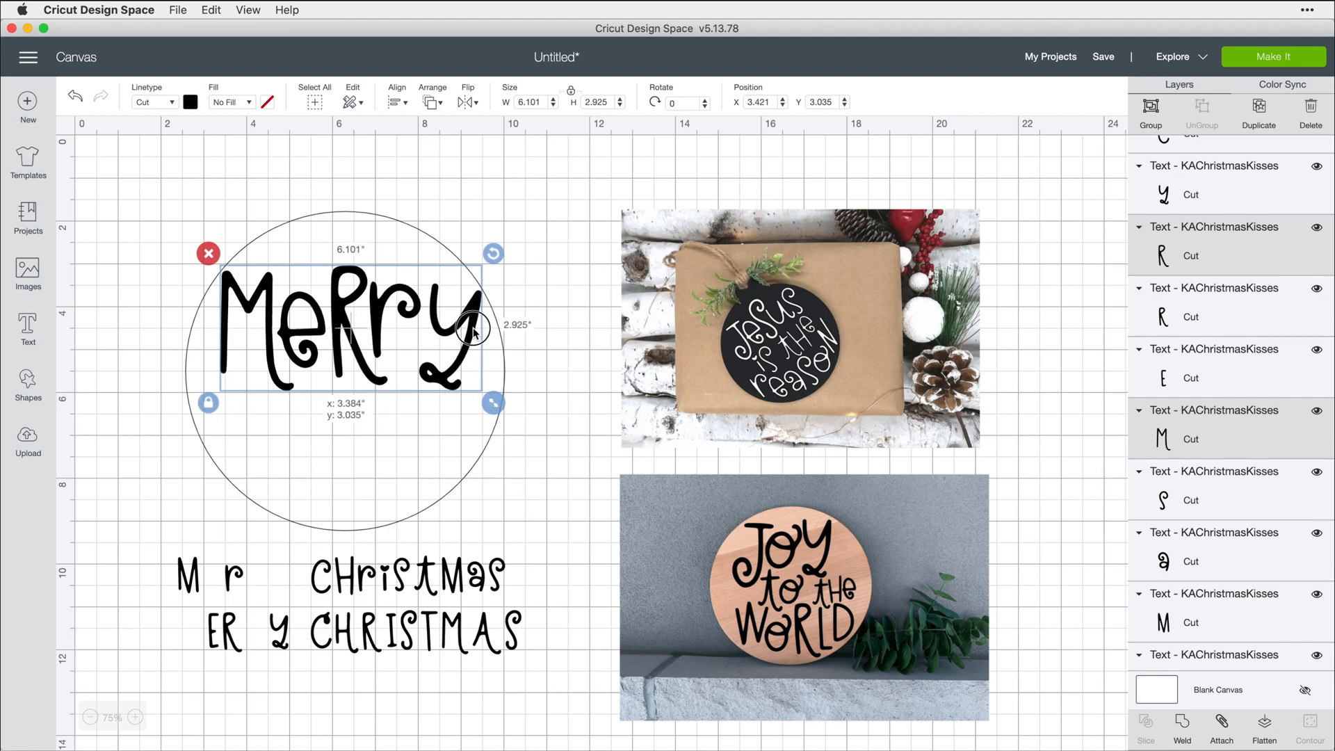
left_click(529, 271)
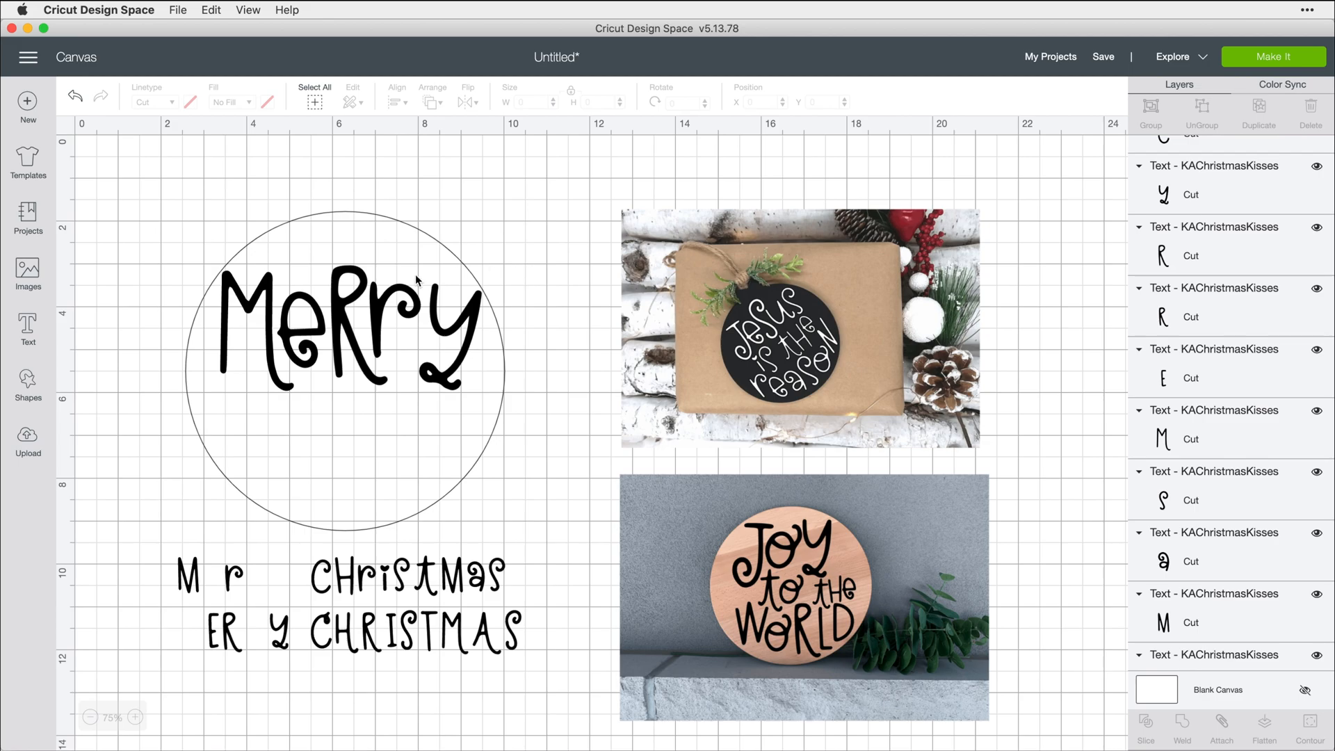
Step: Enlarge and slightly tilt the M of Merry
left_click(269, 287)
left_click_drag(297, 258, 313, 229)
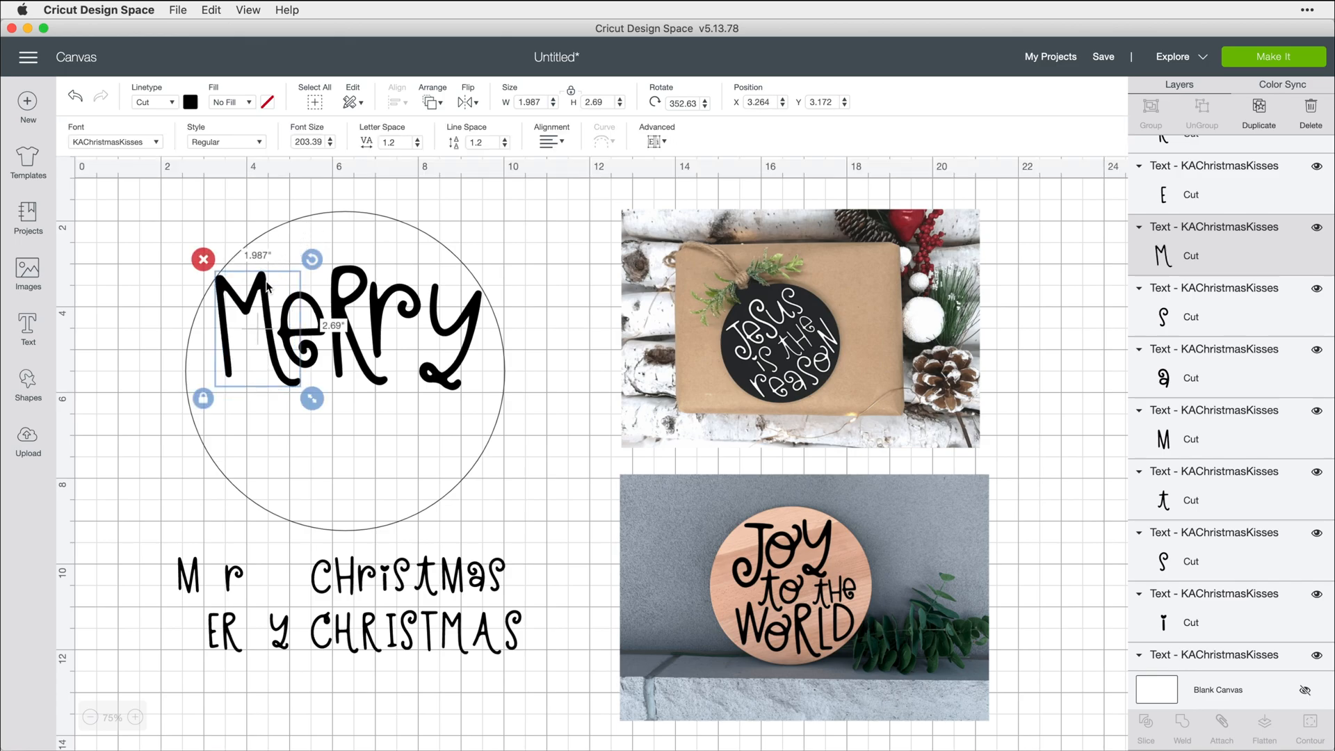
Step: Nudge the M, move the y slightly up-left and stretch the tall R taller
left_click_drag(269, 287, 267, 284)
left_click(355, 313)
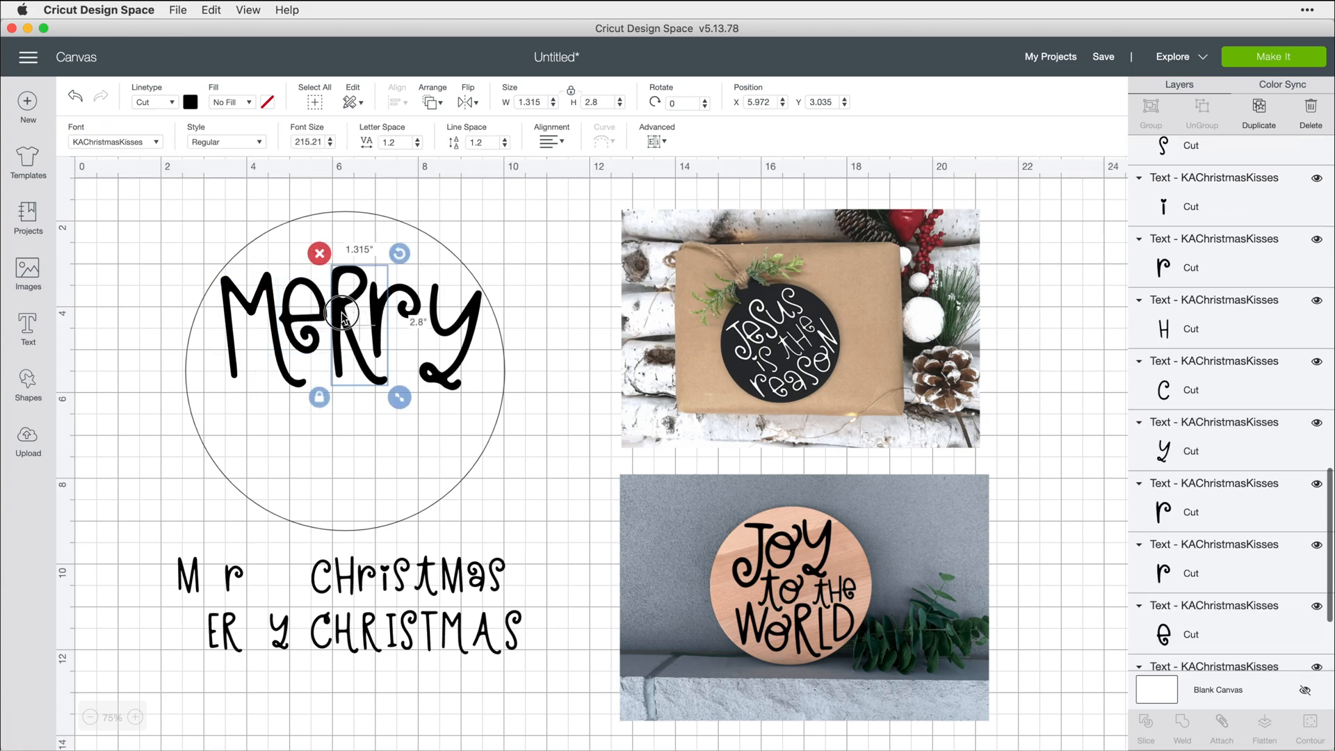
left_click(407, 308)
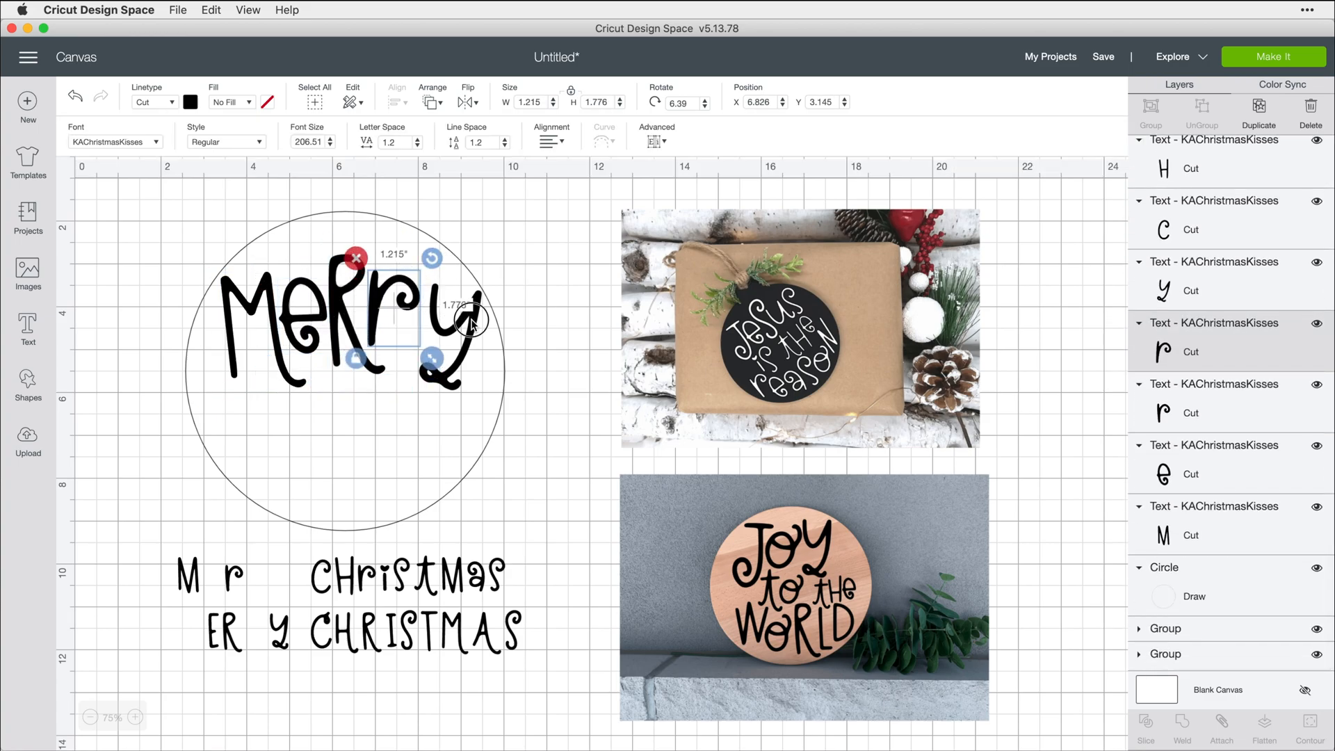
left_click(472, 321)
left_click_drag(483, 318, 467, 313)
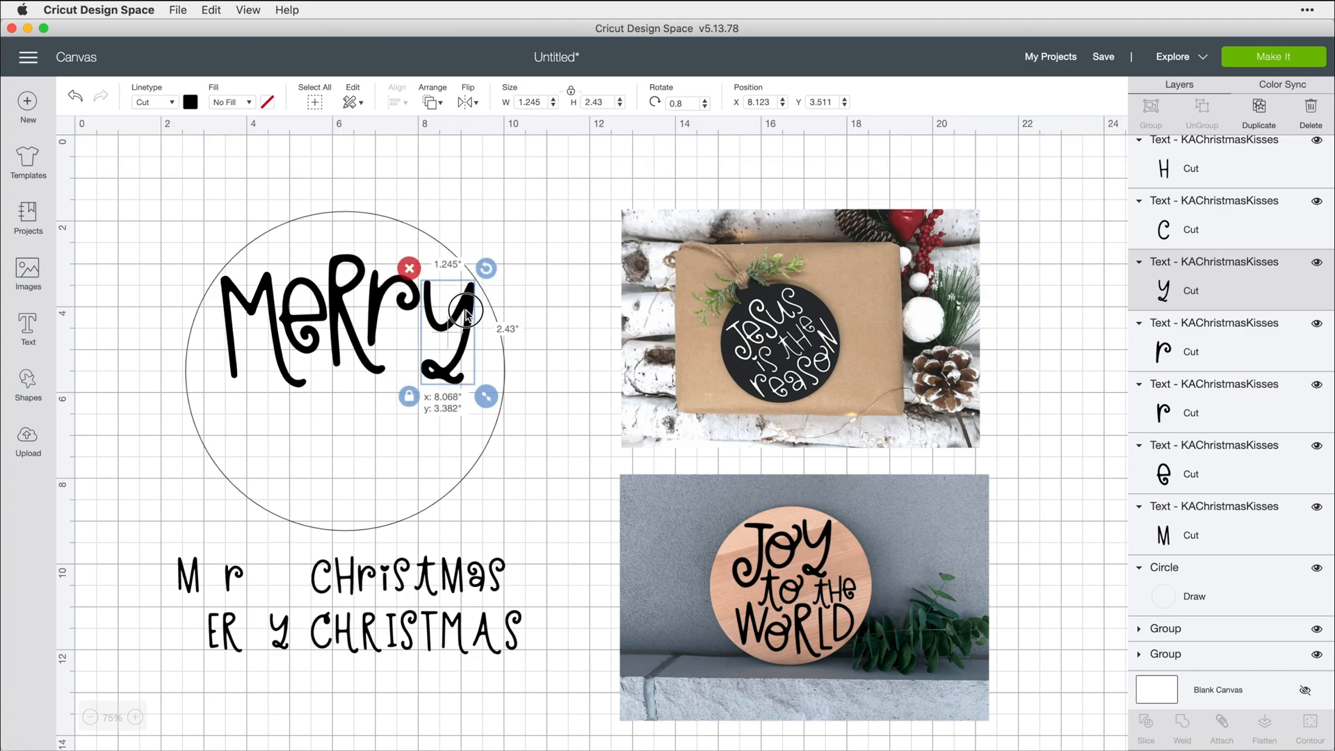
left_click(365, 342)
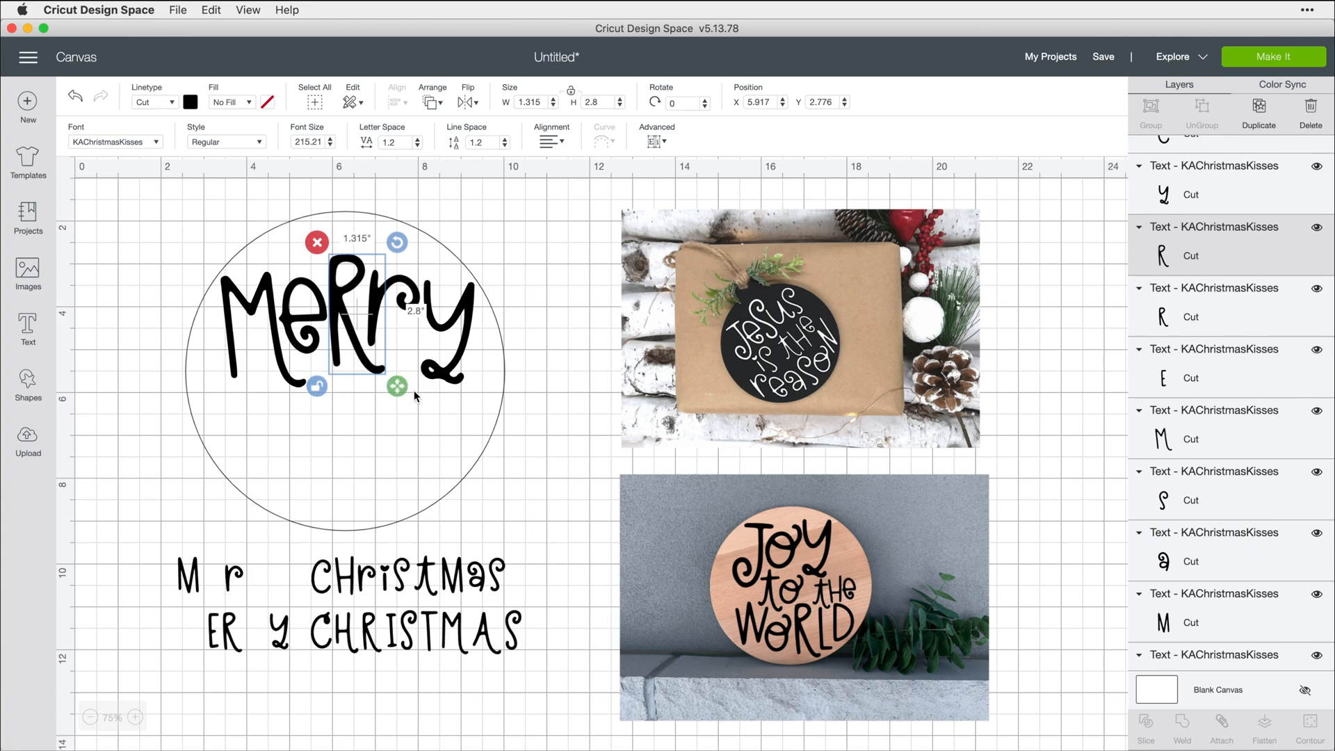
left_click_drag(397, 387, 401, 405)
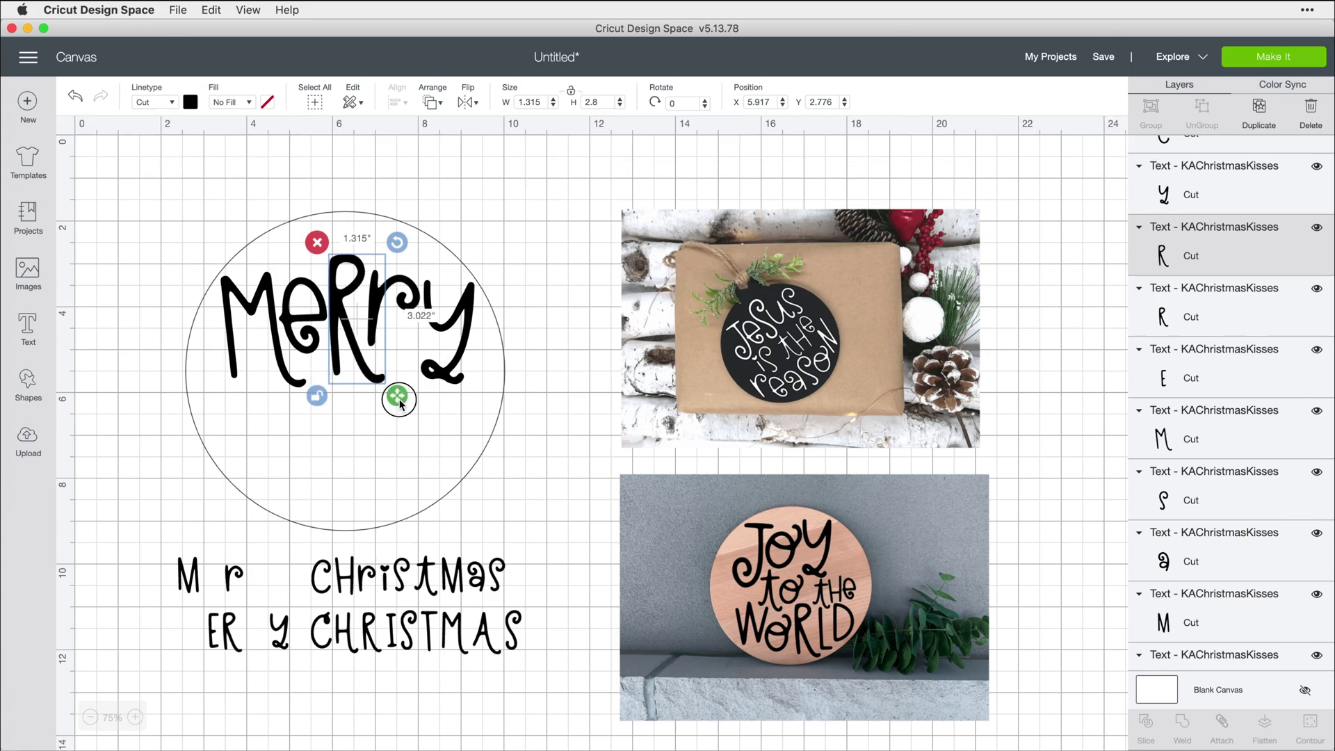
Step: Stretch the small r taller and fine-tune its tilt for a hand-lettered look
left_click(411, 291)
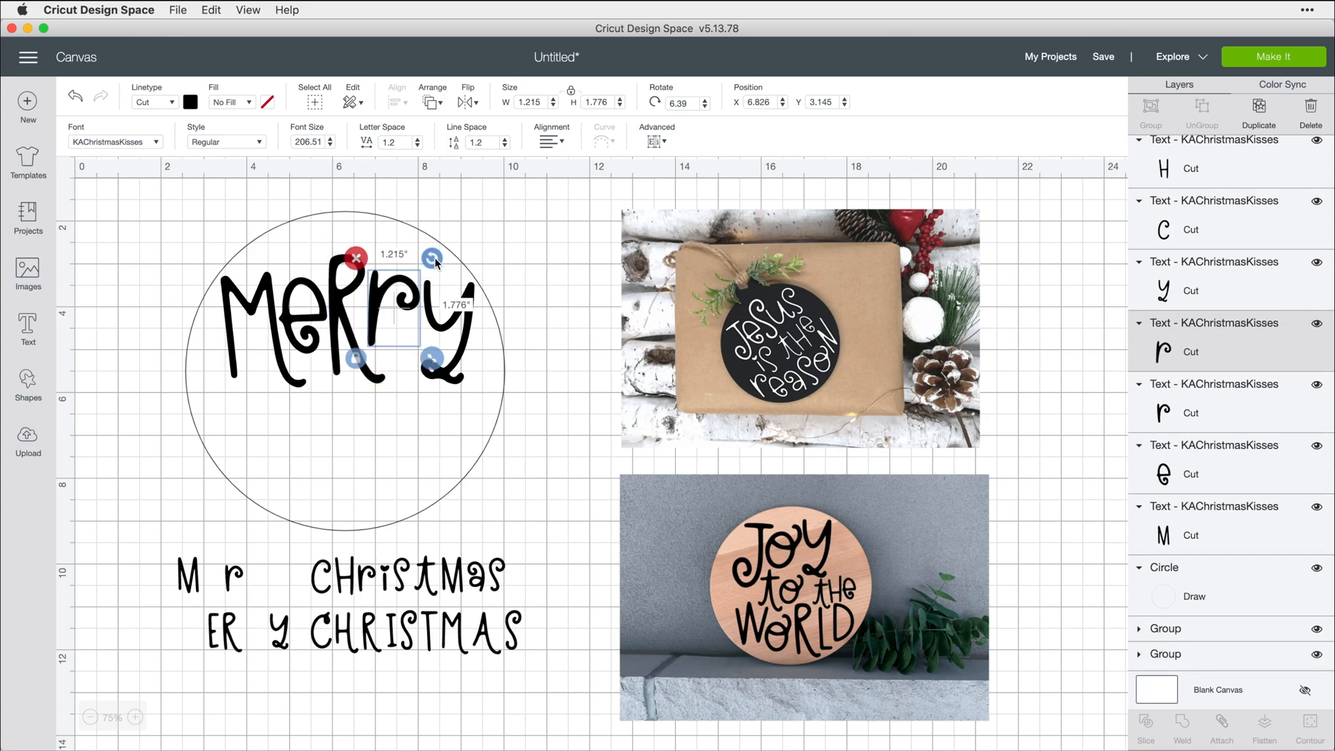
left_click_drag(433, 258, 431, 256)
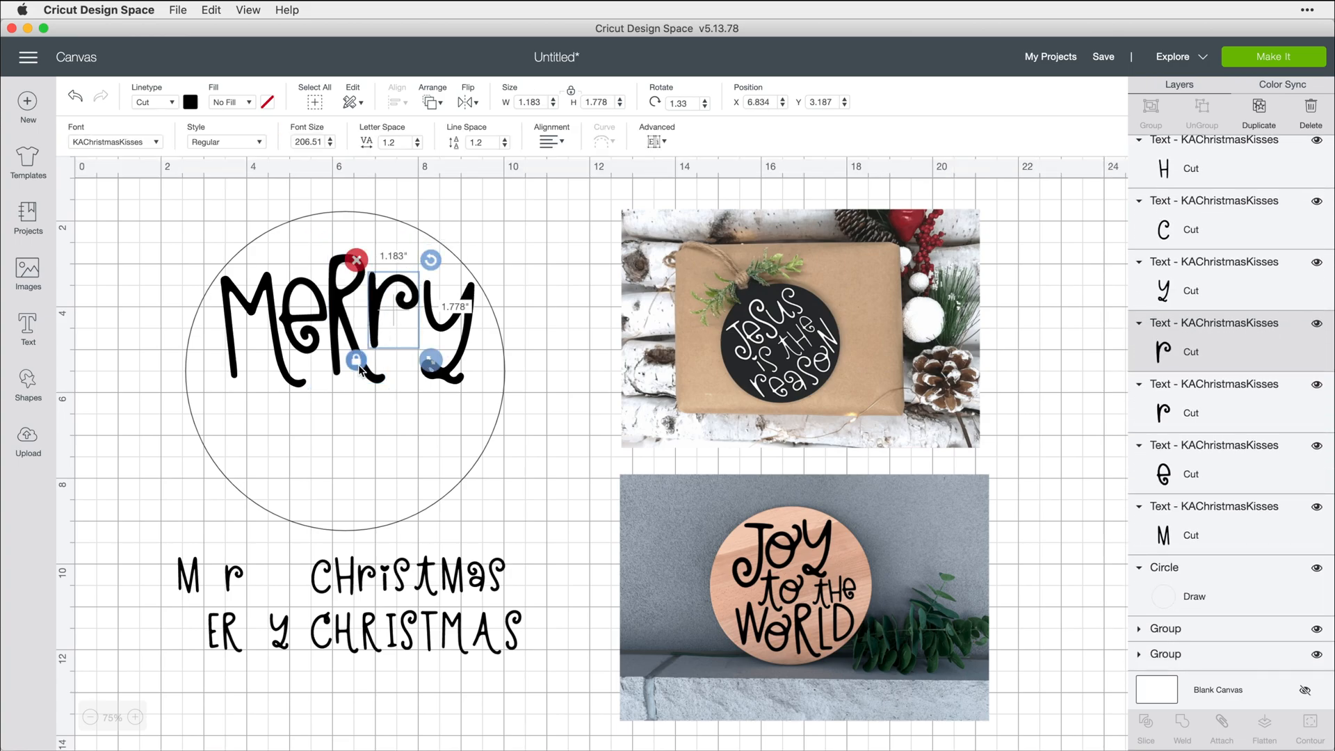
left_click_drag(430, 359, 432, 372)
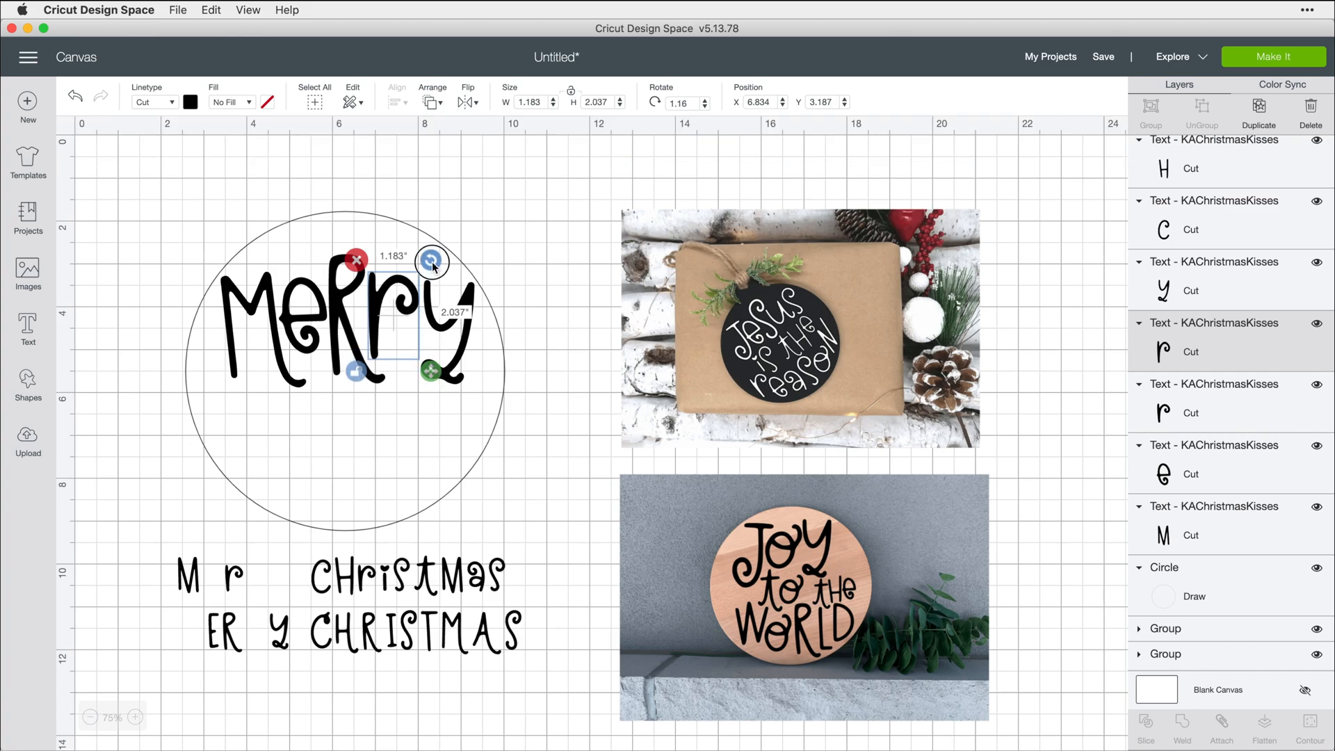
mouse_move(431, 259)
left_mouse_down()
mouse_move(409, 284)
mouse_move(431, 258)
left_mouse_up()
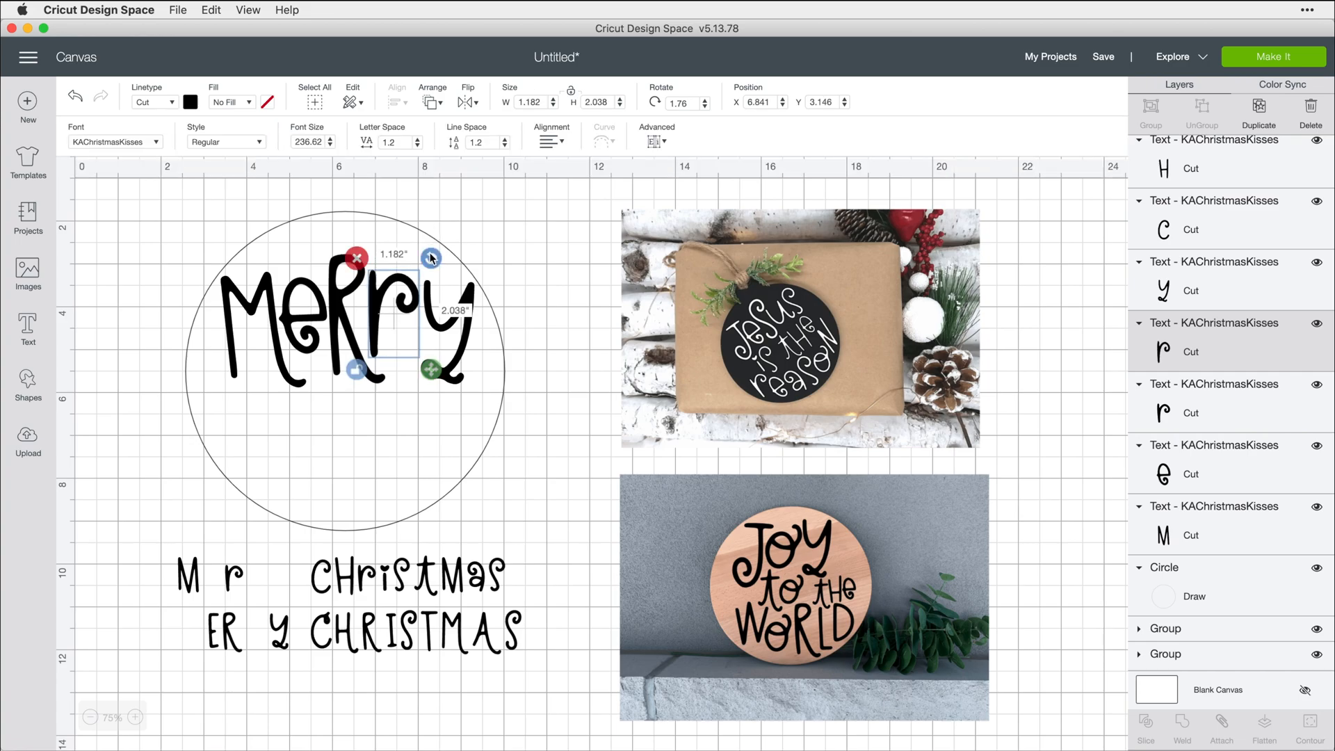
left_click(522, 260)
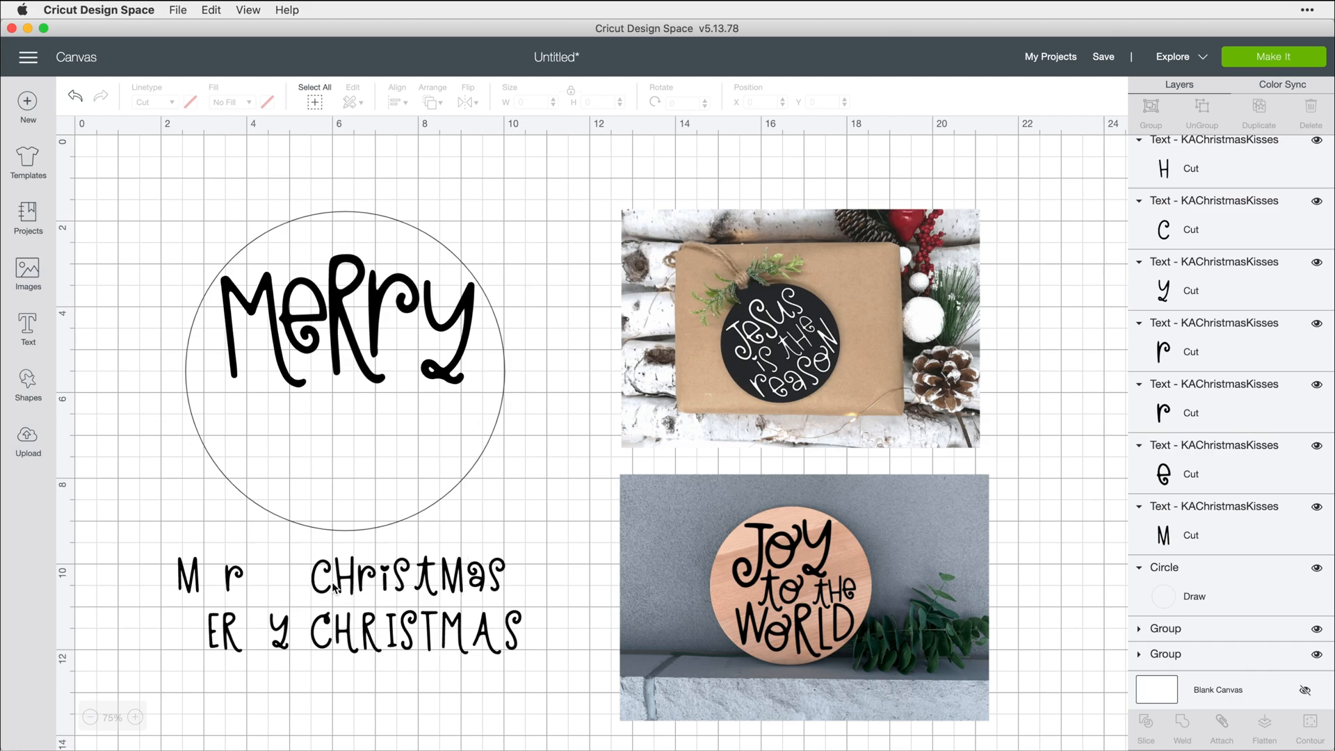
Step: Move the C, H, R and i letters into the circle below Merry to start Christmas
mouse_move(321, 576)
left_mouse_down()
mouse_move(221, 408)
mouse_move(278, 491)
left_mouse_up()
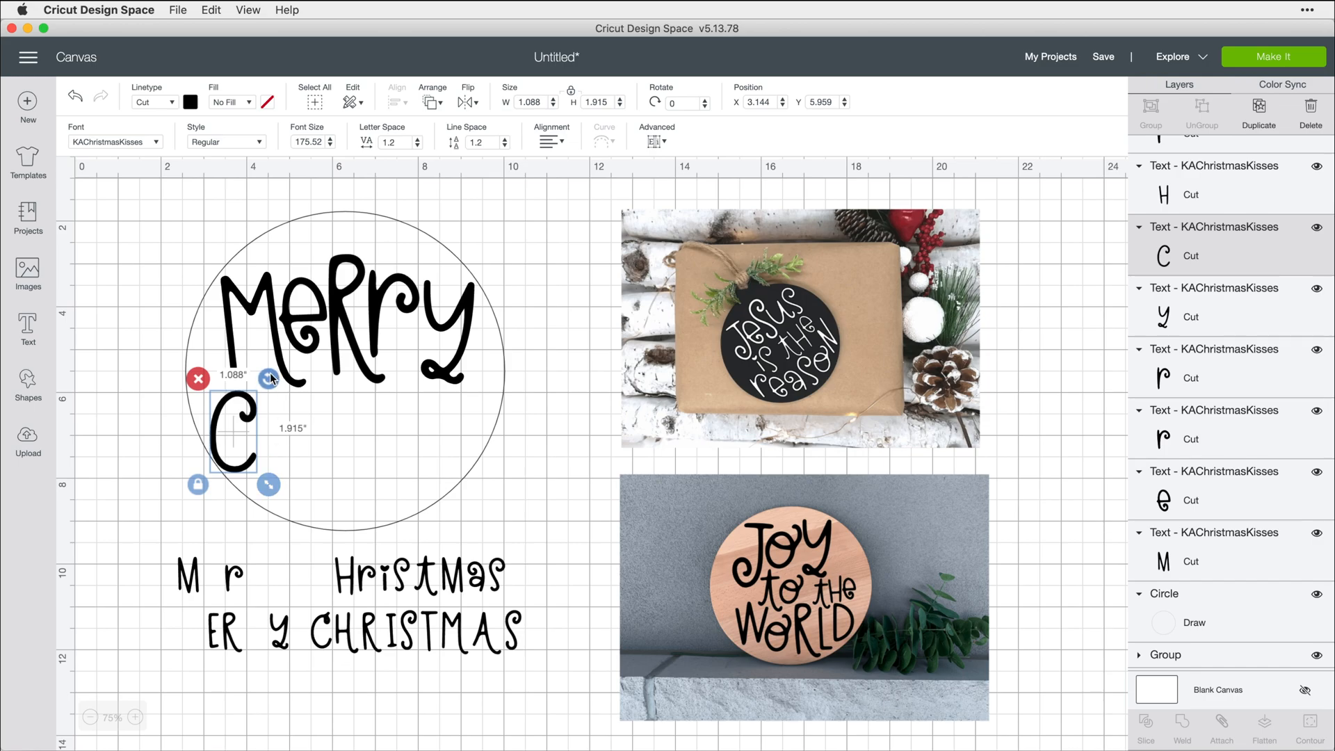
left_click(240, 428)
left_click_drag(250, 409, 240, 401)
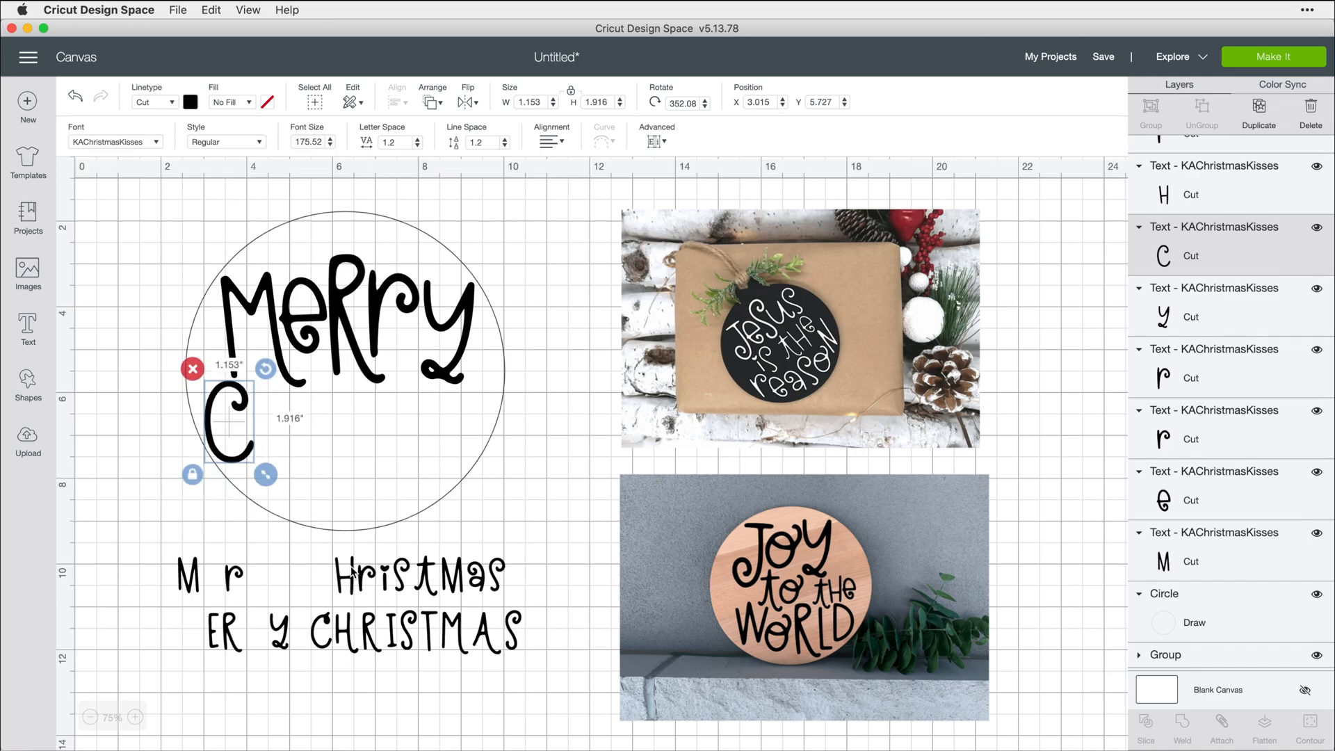
left_click_drag(354, 572, 293, 448)
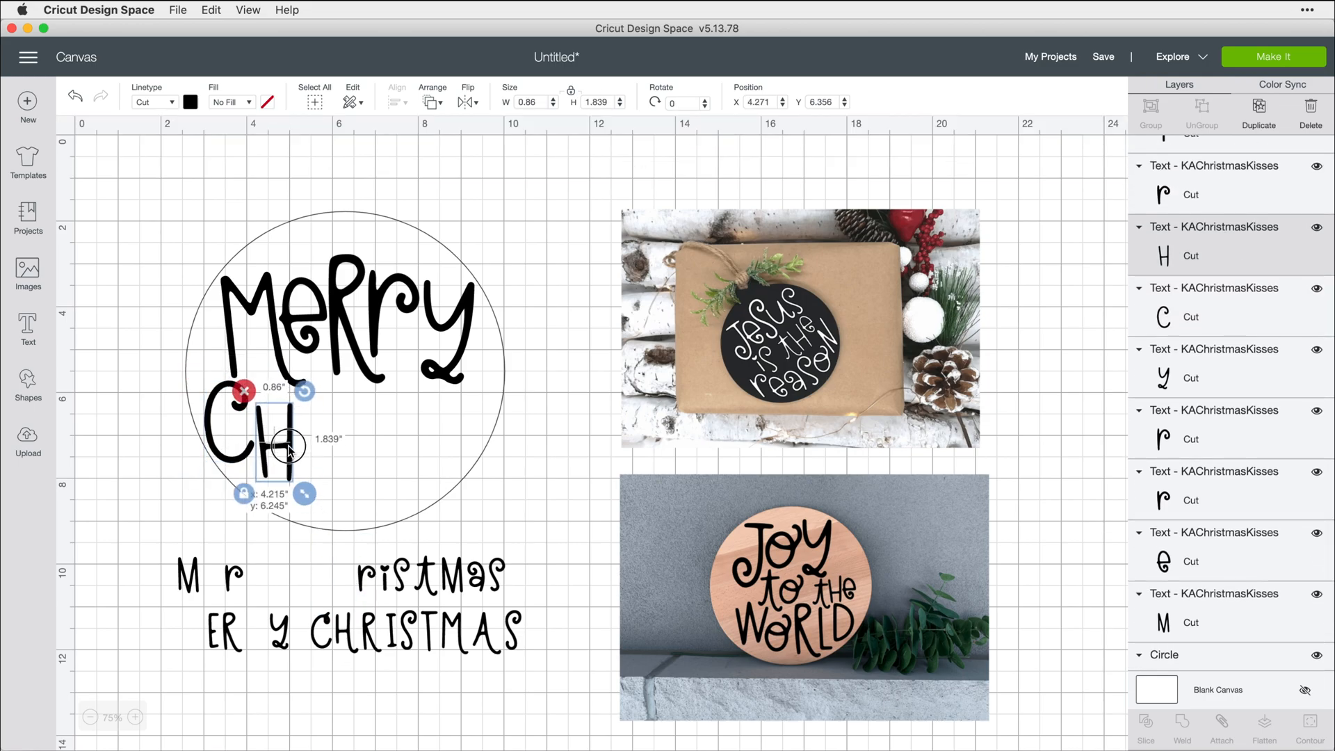
left_click(367, 576)
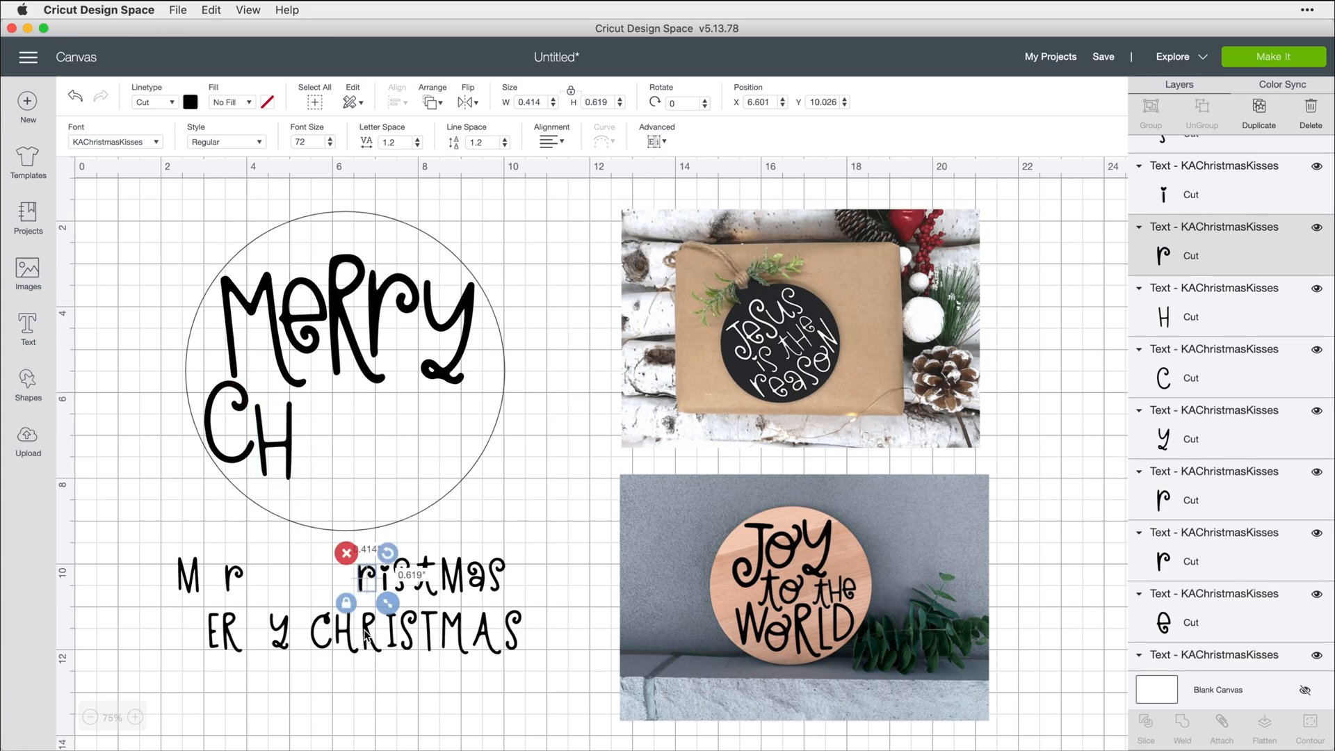
left_click_drag(368, 631, 303, 428)
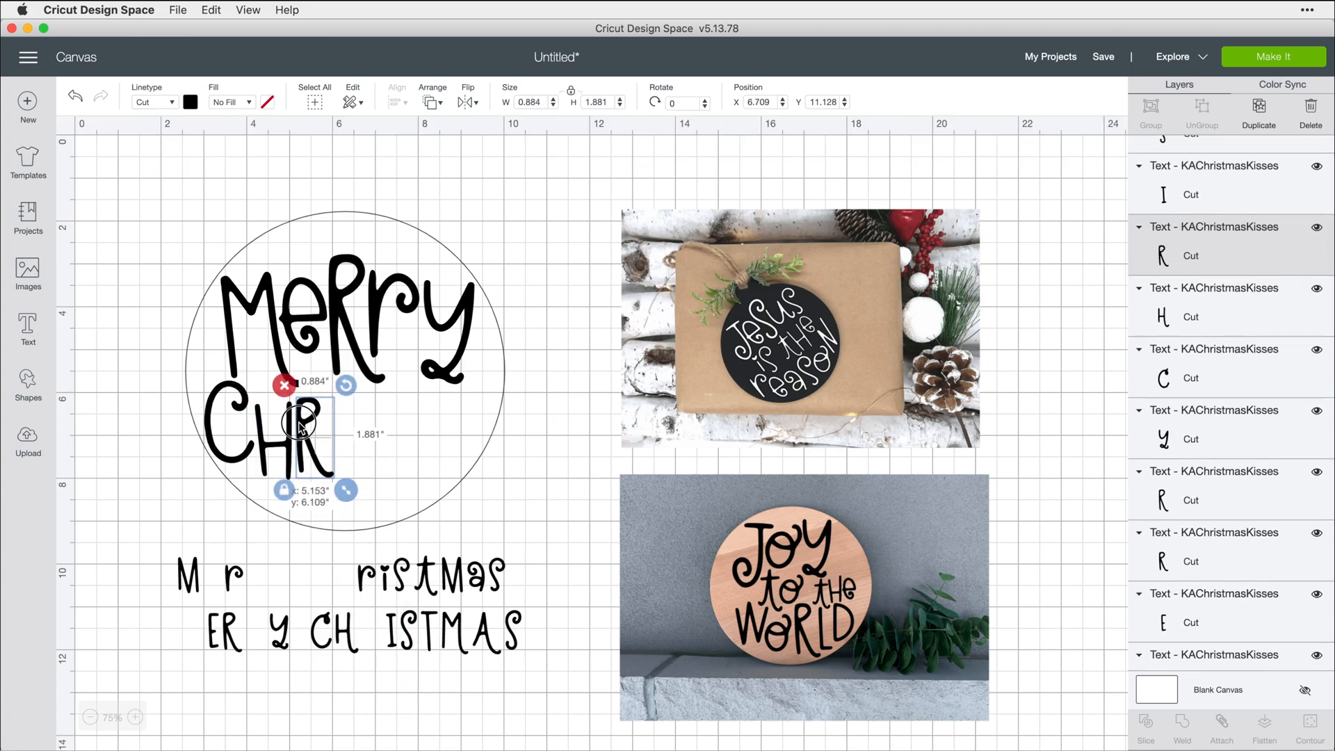
left_click_drag(382, 577, 339, 447)
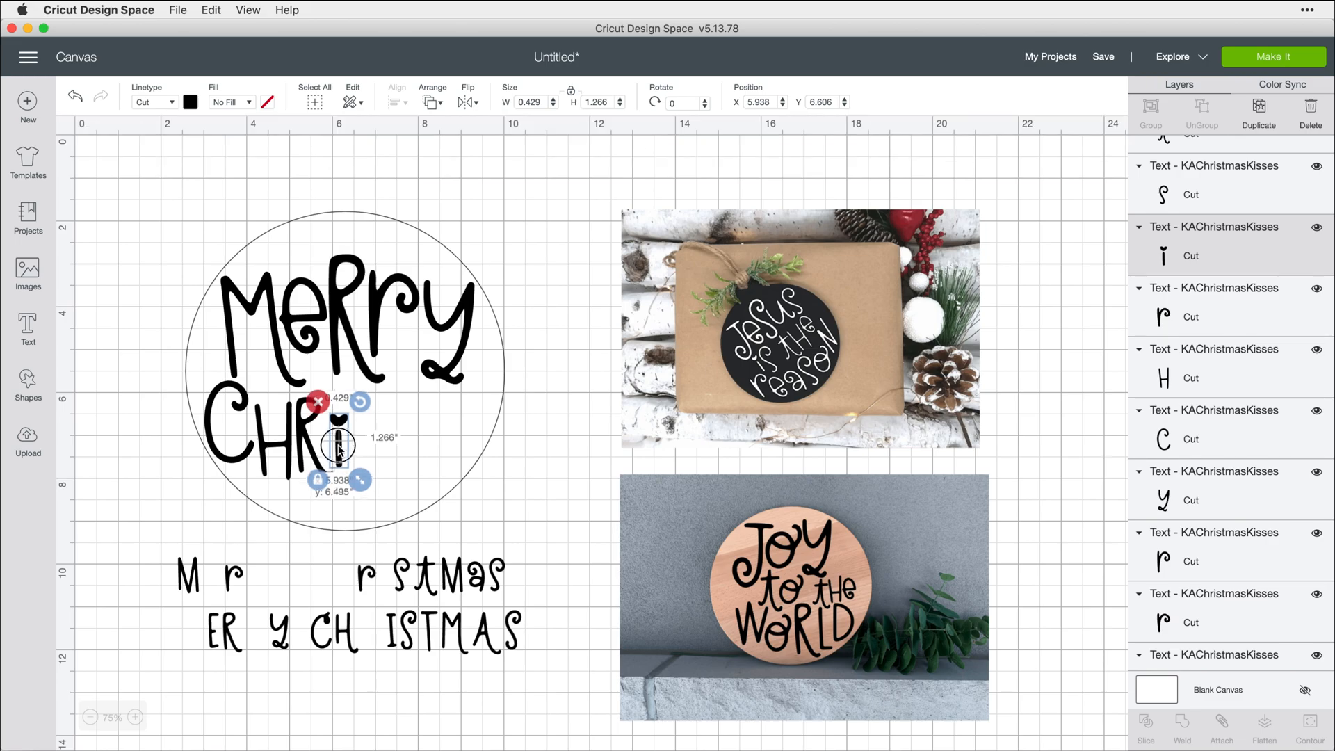
Step: Bring up the s, t, M, a and final s to complete Christmas, tucking the s against the a
left_click_drag(402, 573, 376, 470)
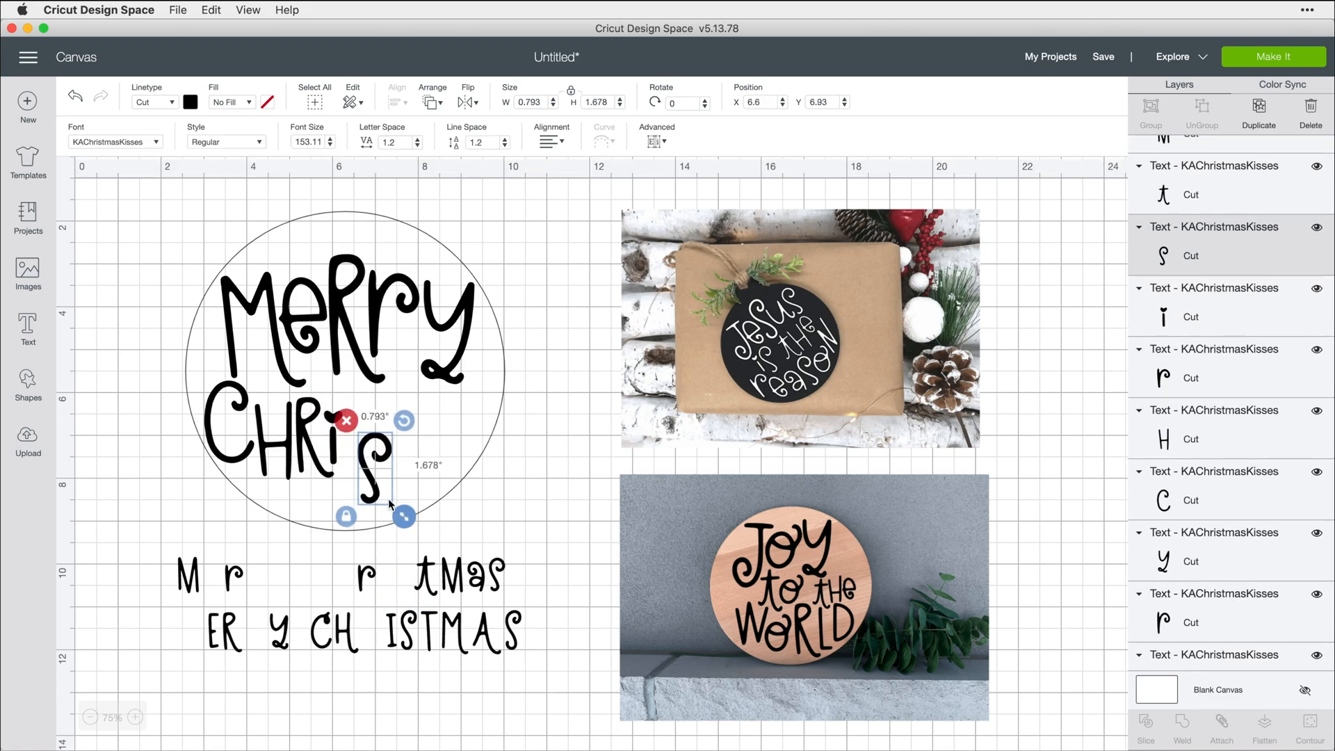
left_click_drag(404, 515, 386, 480)
mouse_move(424, 574)
left_mouse_down()
mouse_move(381, 433)
mouse_move(418, 503)
left_mouse_up()
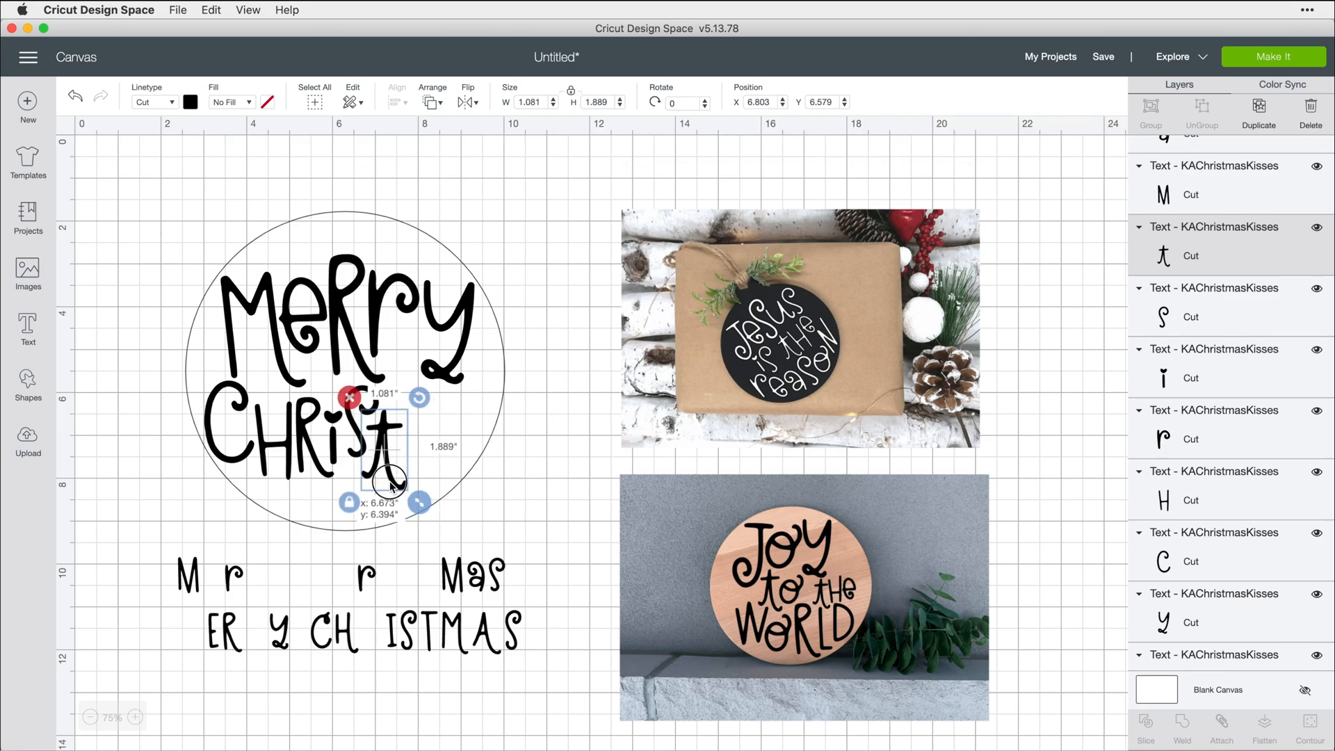
mouse_move(453, 576)
left_mouse_down()
mouse_move(422, 428)
mouse_move(461, 492)
mouse_move(426, 459)
left_mouse_up()
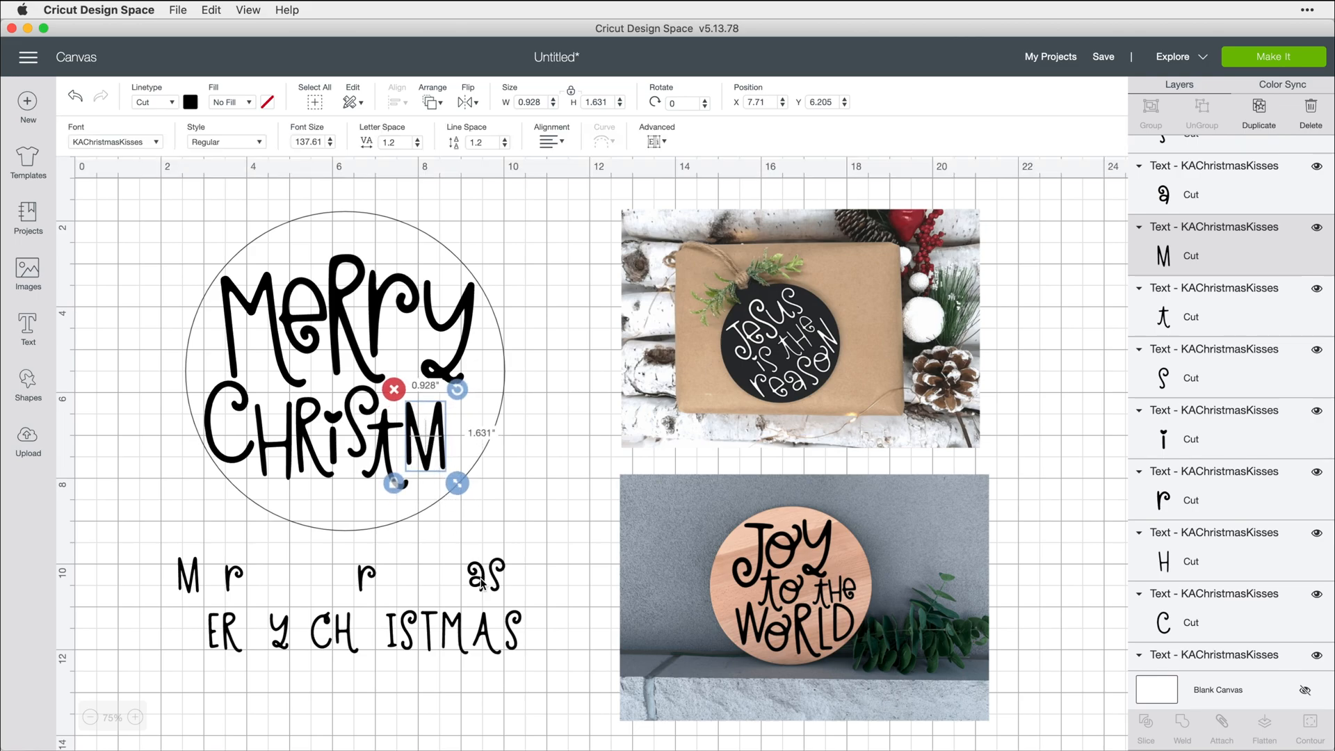
mouse_move(480, 581)
left_mouse_down()
mouse_move(456, 426)
mouse_move(495, 480)
mouse_move(474, 459)
left_mouse_up()
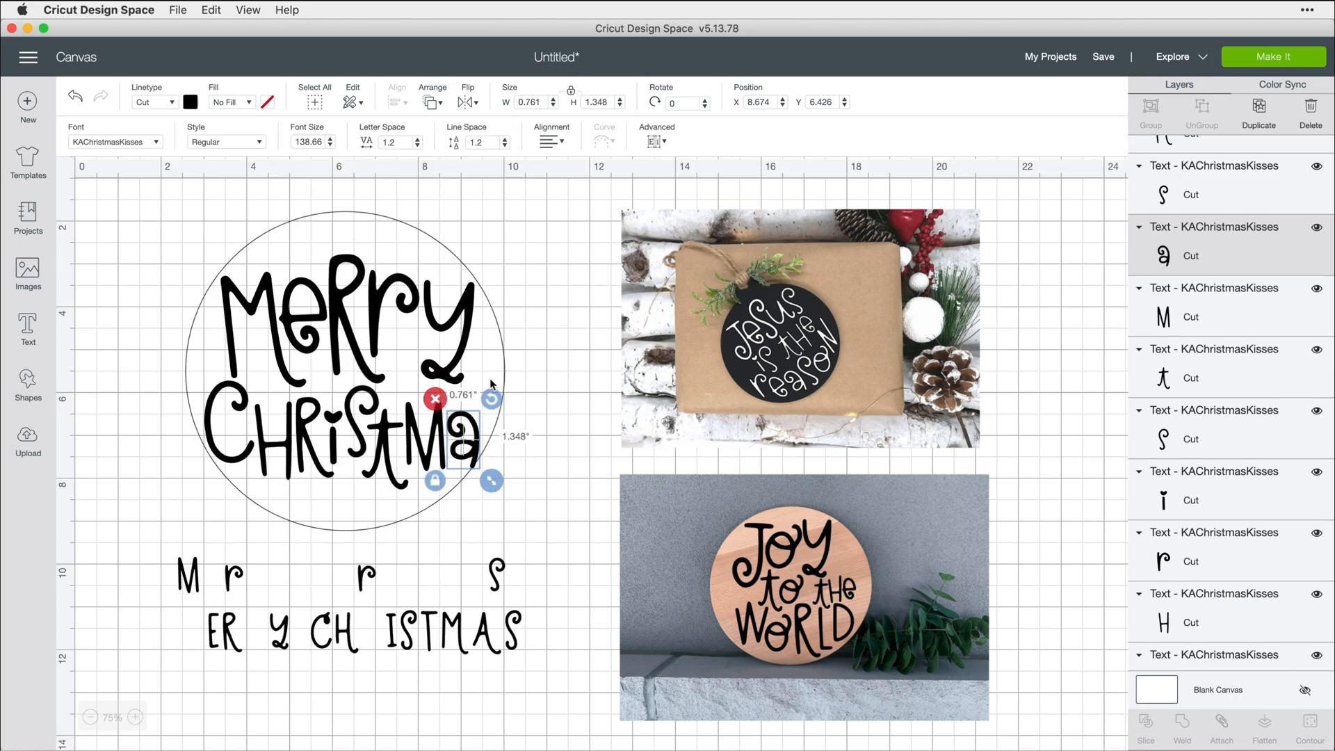
mouse_move(498, 573)
left_mouse_down()
mouse_move(510, 438)
mouse_move(543, 488)
left_mouse_up()
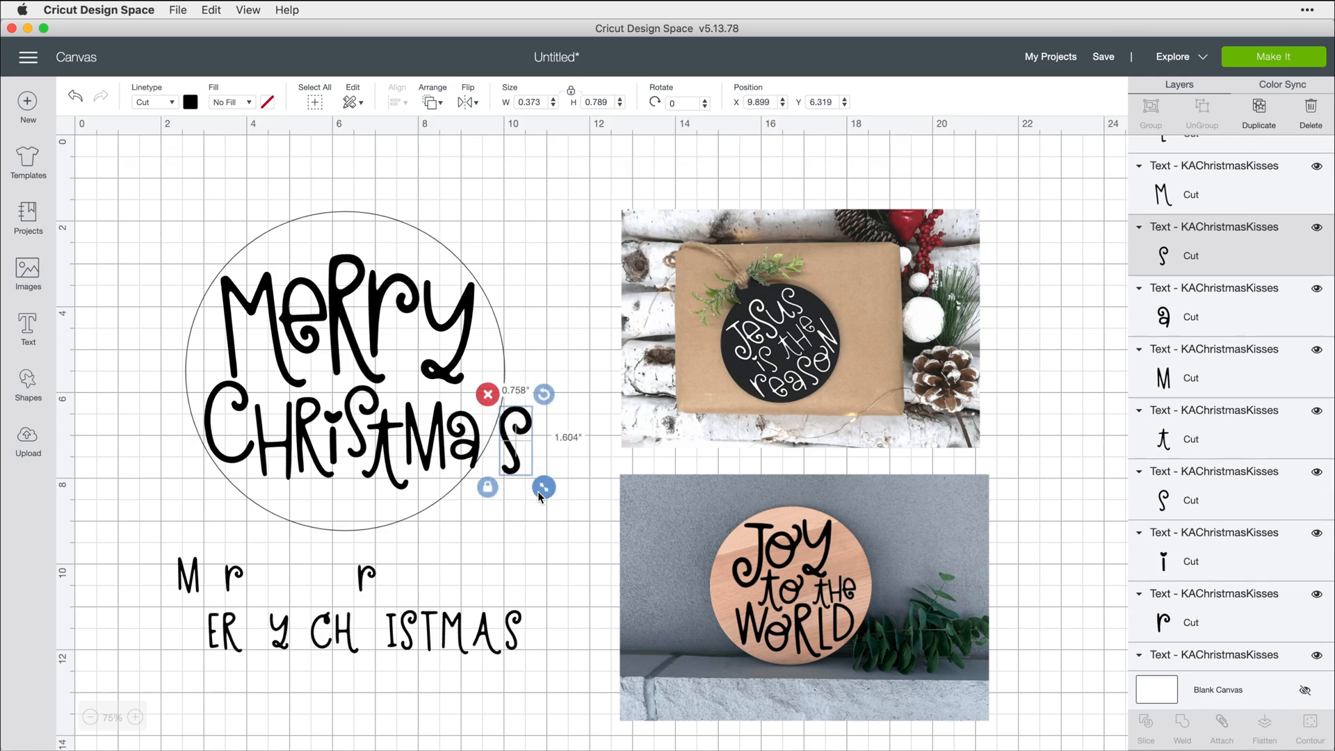
left_click_drag(511, 443, 492, 428)
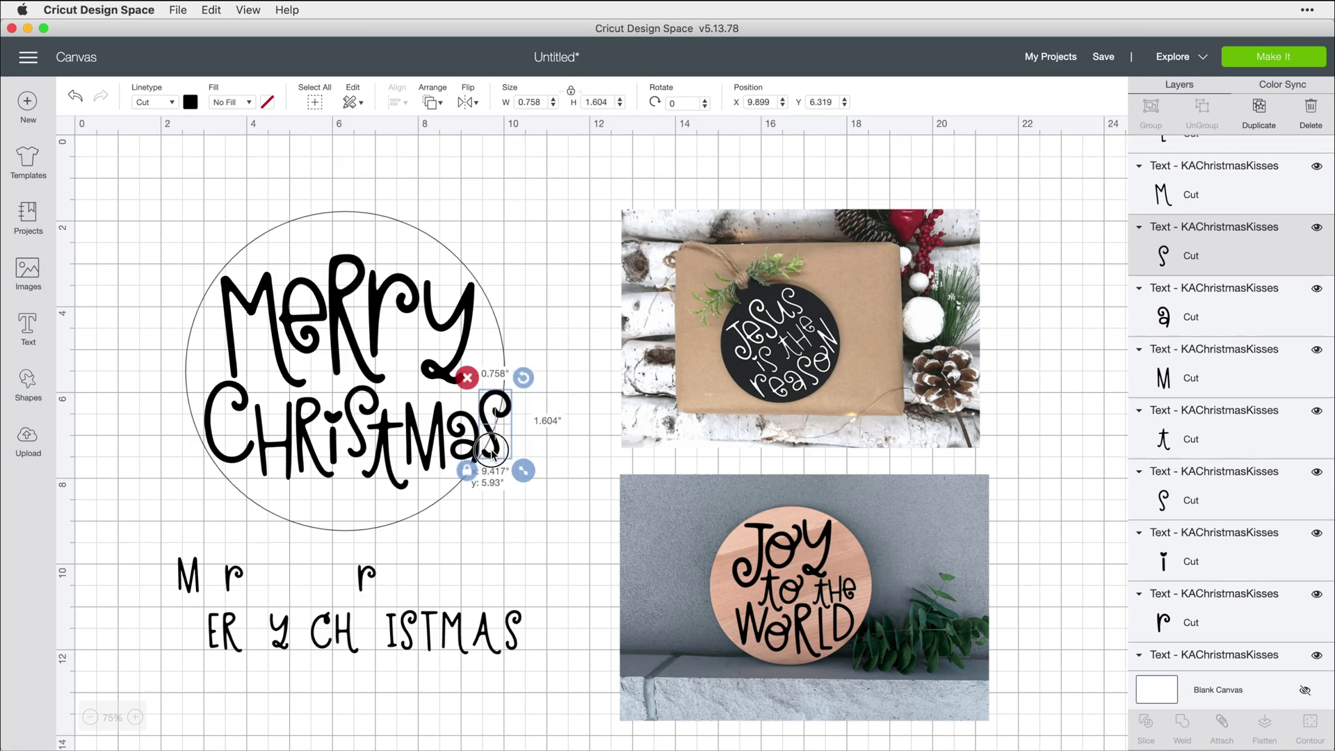
Step: Nudge the i, M, final s and a so the Christmas letters sit snugly together
left_click(296, 444)
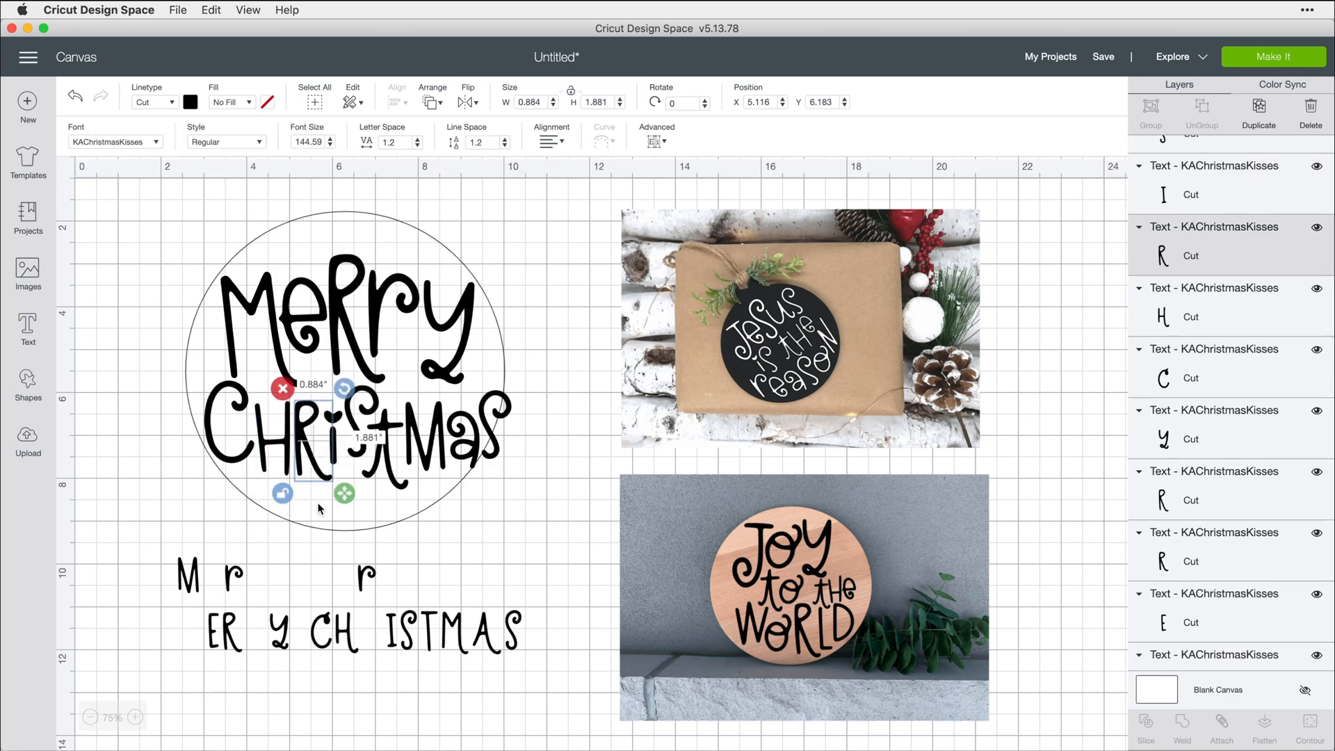
left_click(329, 438)
left_click_drag(328, 438, 329, 464)
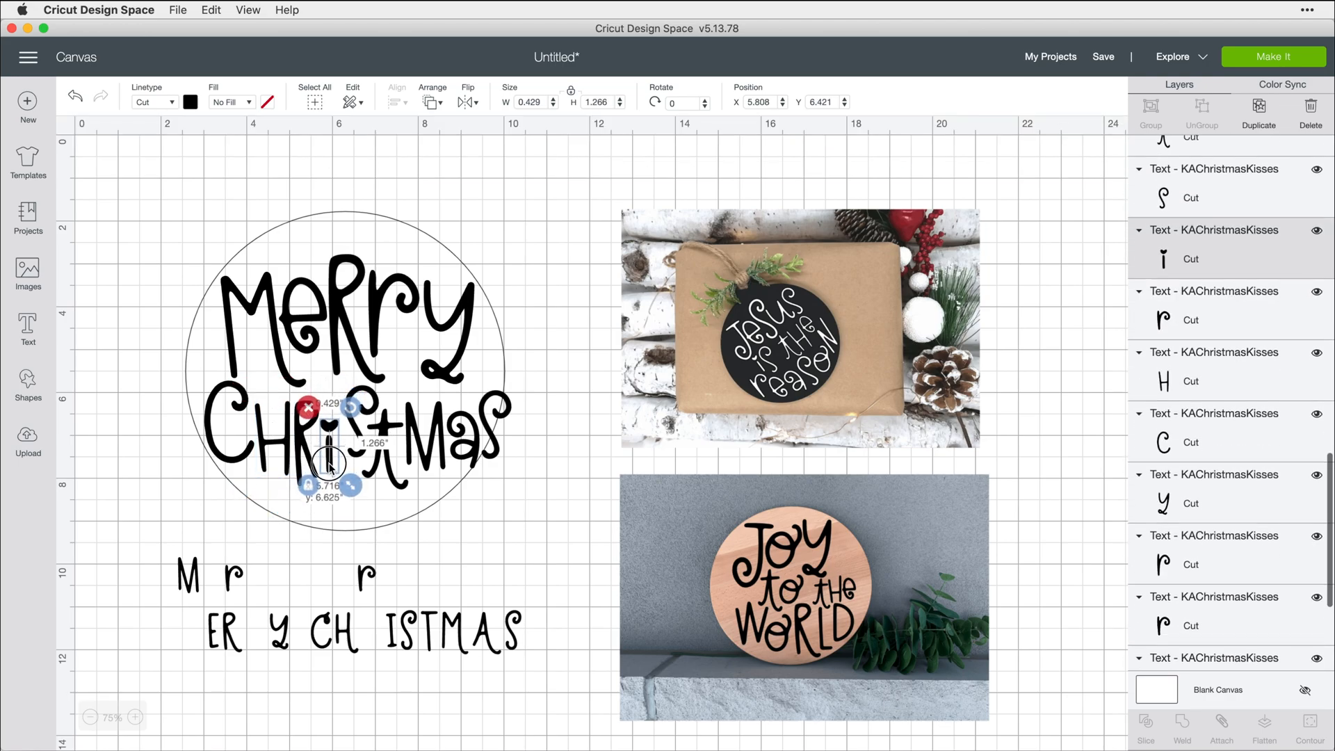
left_click(375, 428)
left_click_drag(423, 443, 422, 450)
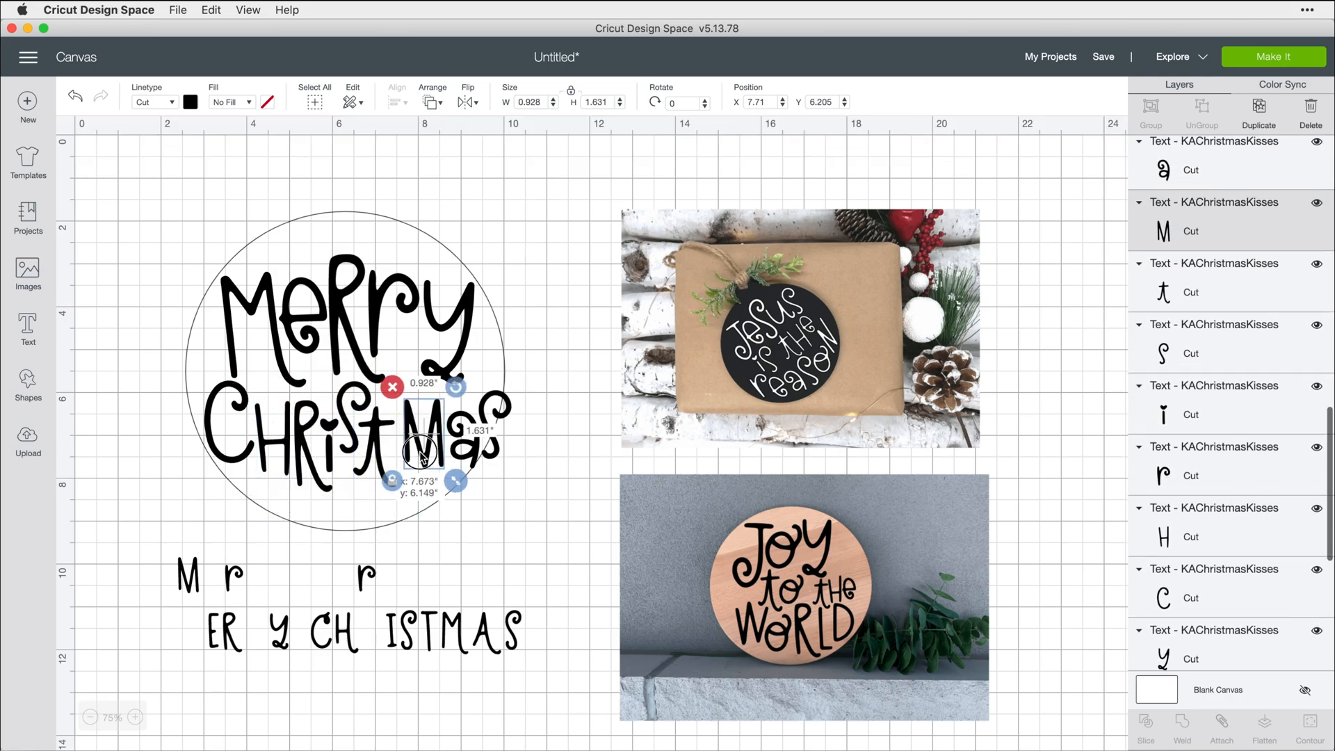
left_click(484, 423)
mouse_move(485, 422)
left_mouse_down()
mouse_move(459, 454)
mouse_move(486, 426)
left_mouse_up()
left_click(449, 448)
left_click(552, 519)
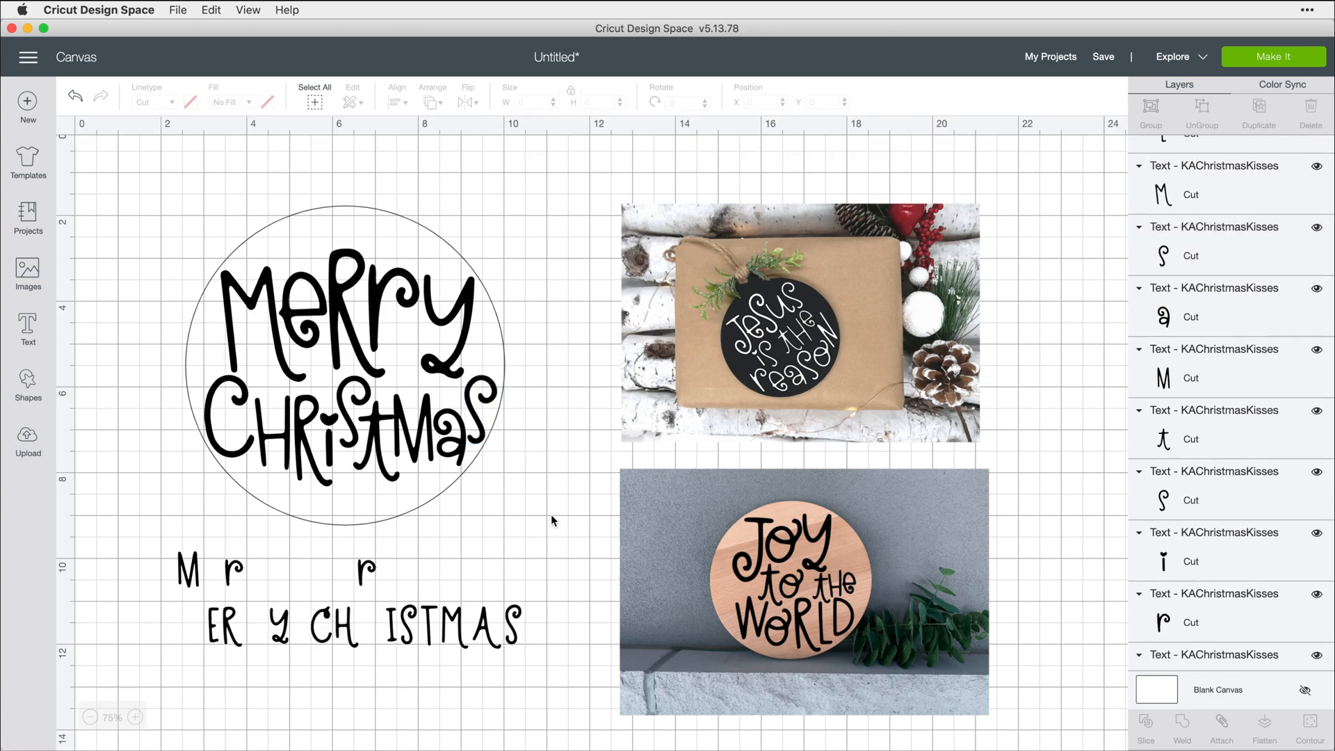
Step: Nudge the C of Christmas and tilt and stretch it slightly
left_click(246, 448)
left_click_drag(246, 449, 252, 457)
left_click(282, 446)
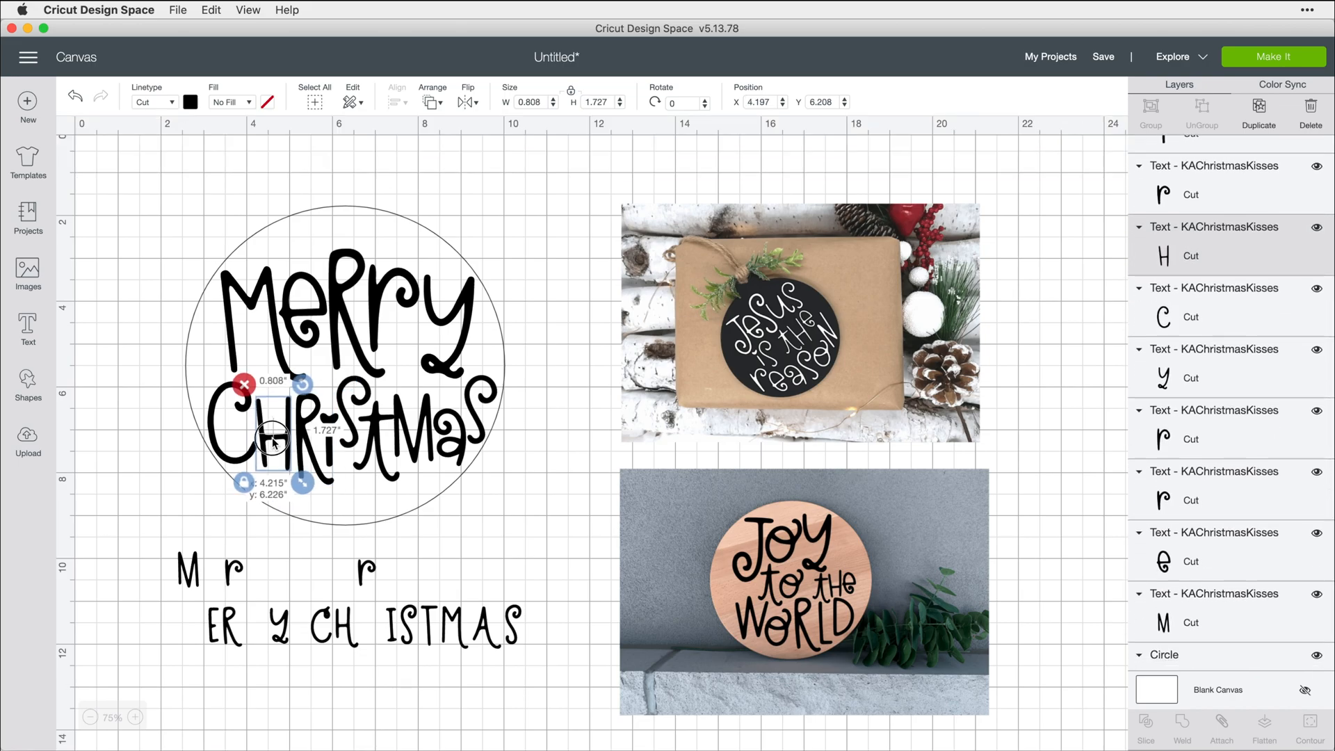
left_click(241, 438)
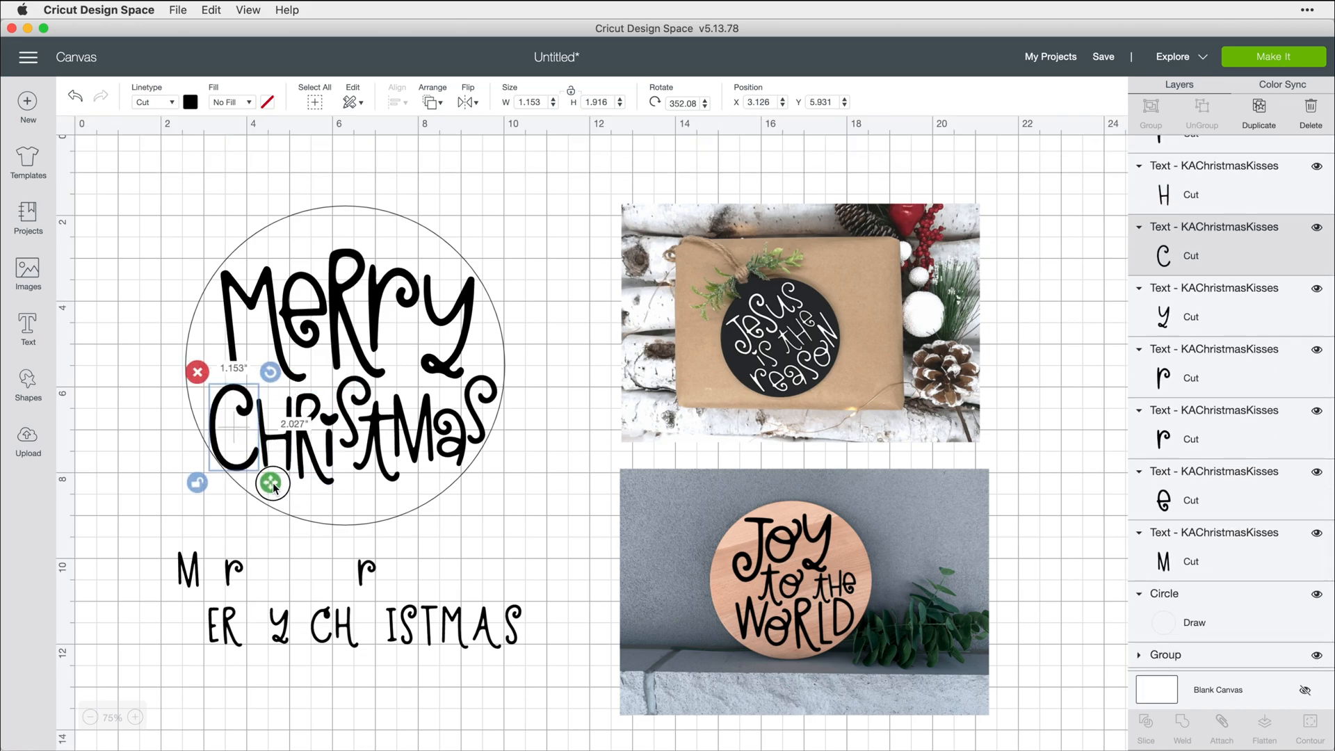
left_click_drag(271, 478, 249, 472)
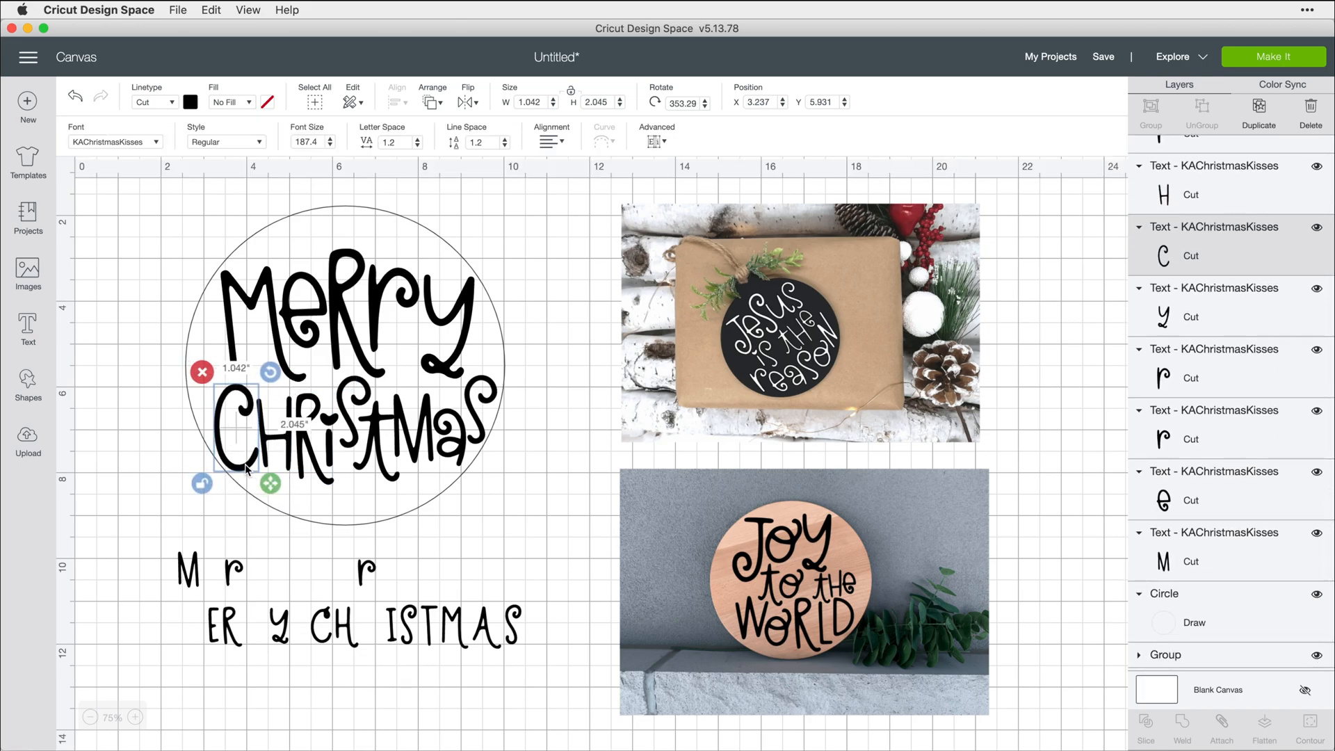
Step: Shift-select all the Christmas letters to review the word's fit, then deselect
left_click(285, 443, "shift")
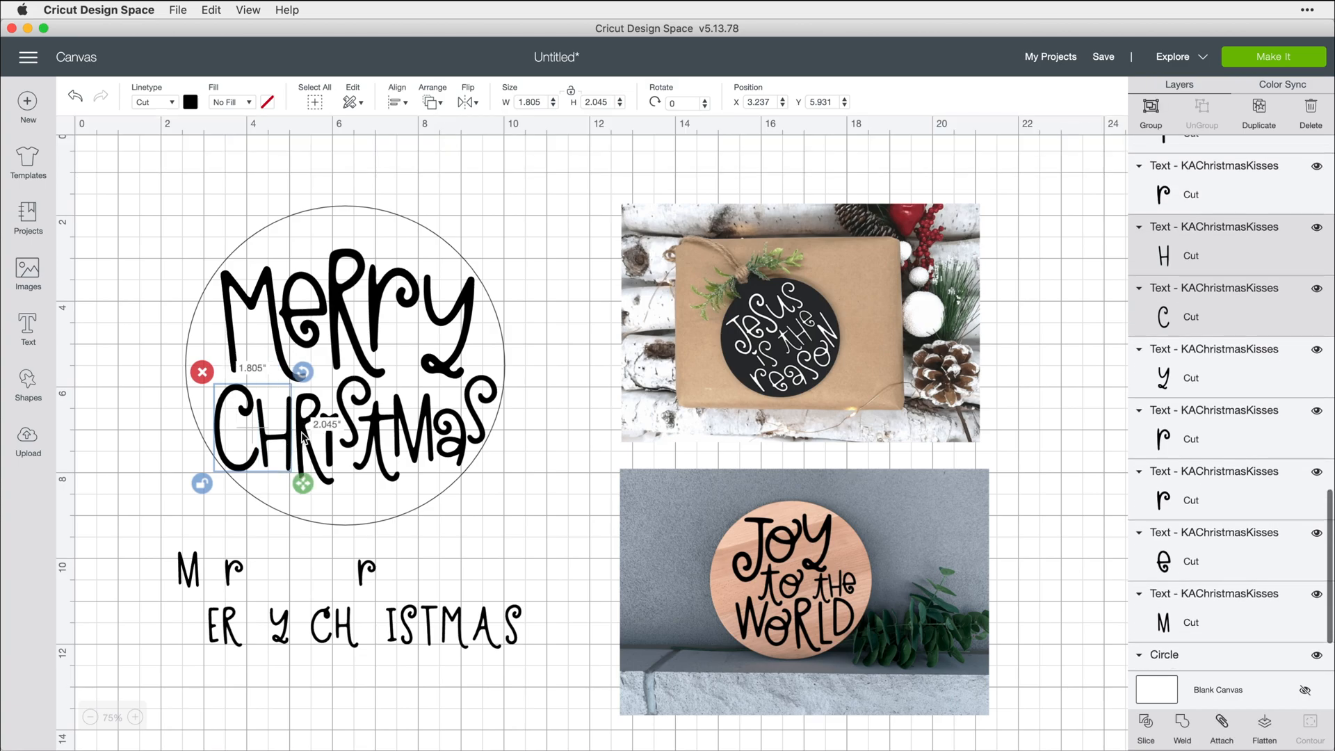
left_click(332, 448, "shift")
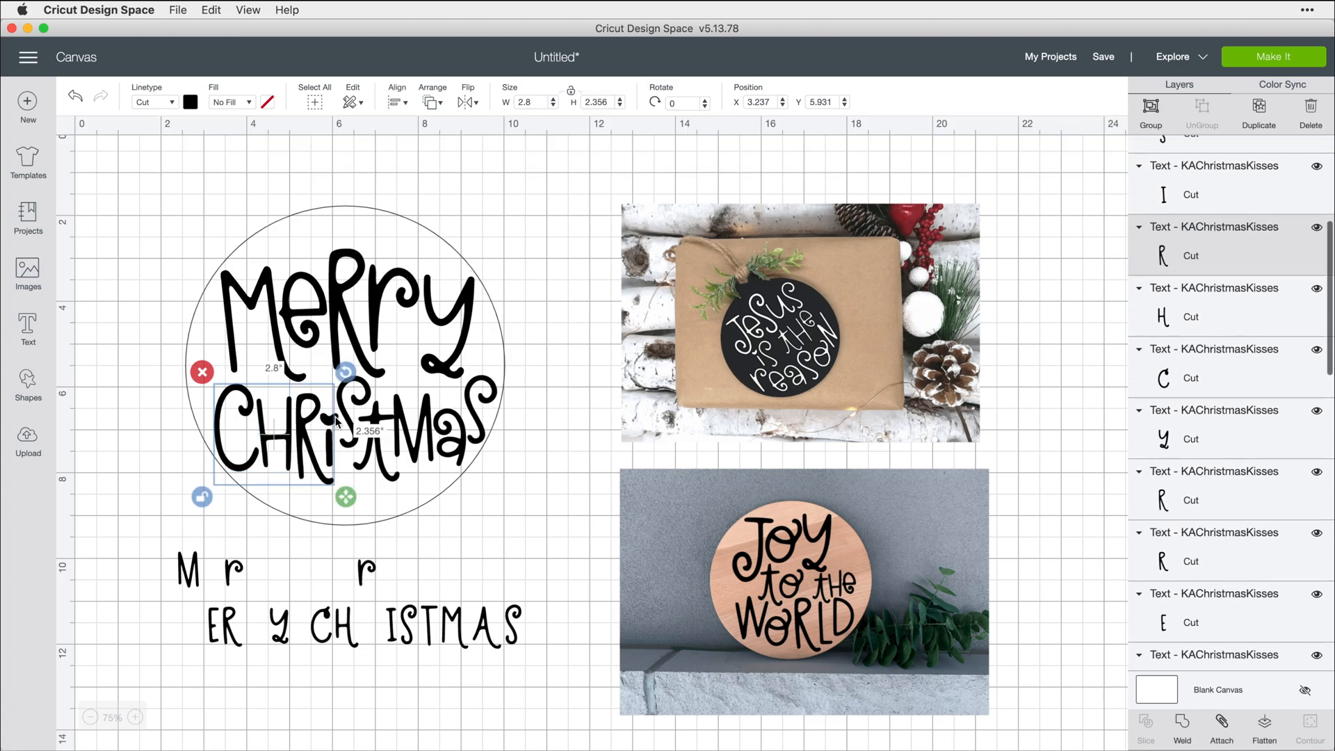
left_click(337, 418, "shift")
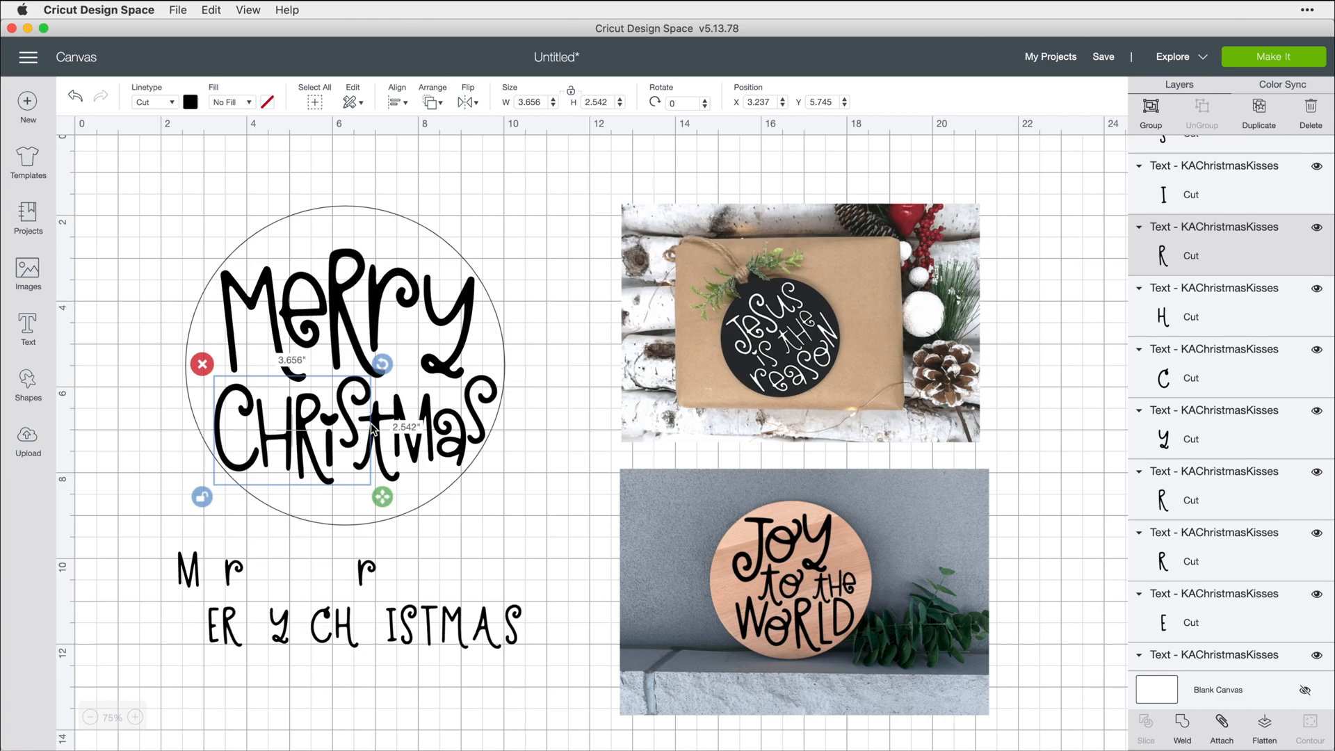
left_click(365, 396, "shift")
left_click(405, 421, "shift")
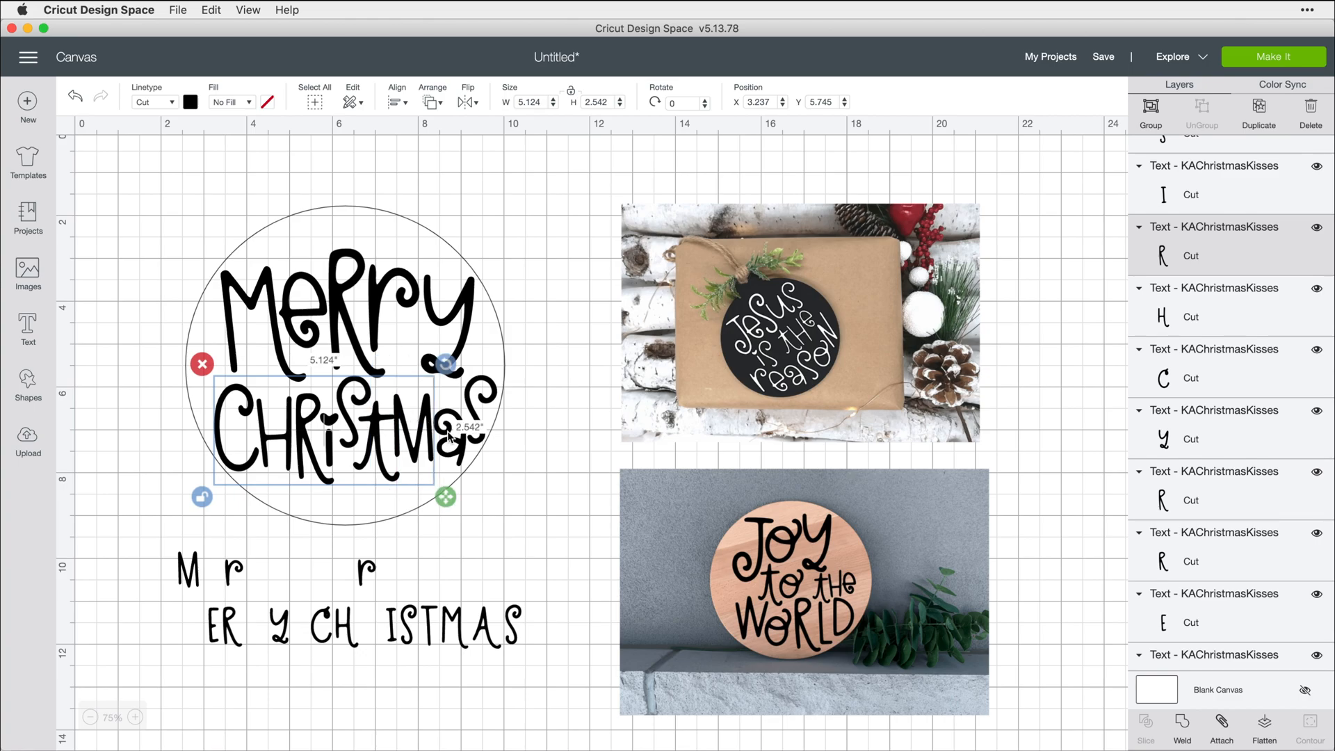
left_click(460, 456, "shift")
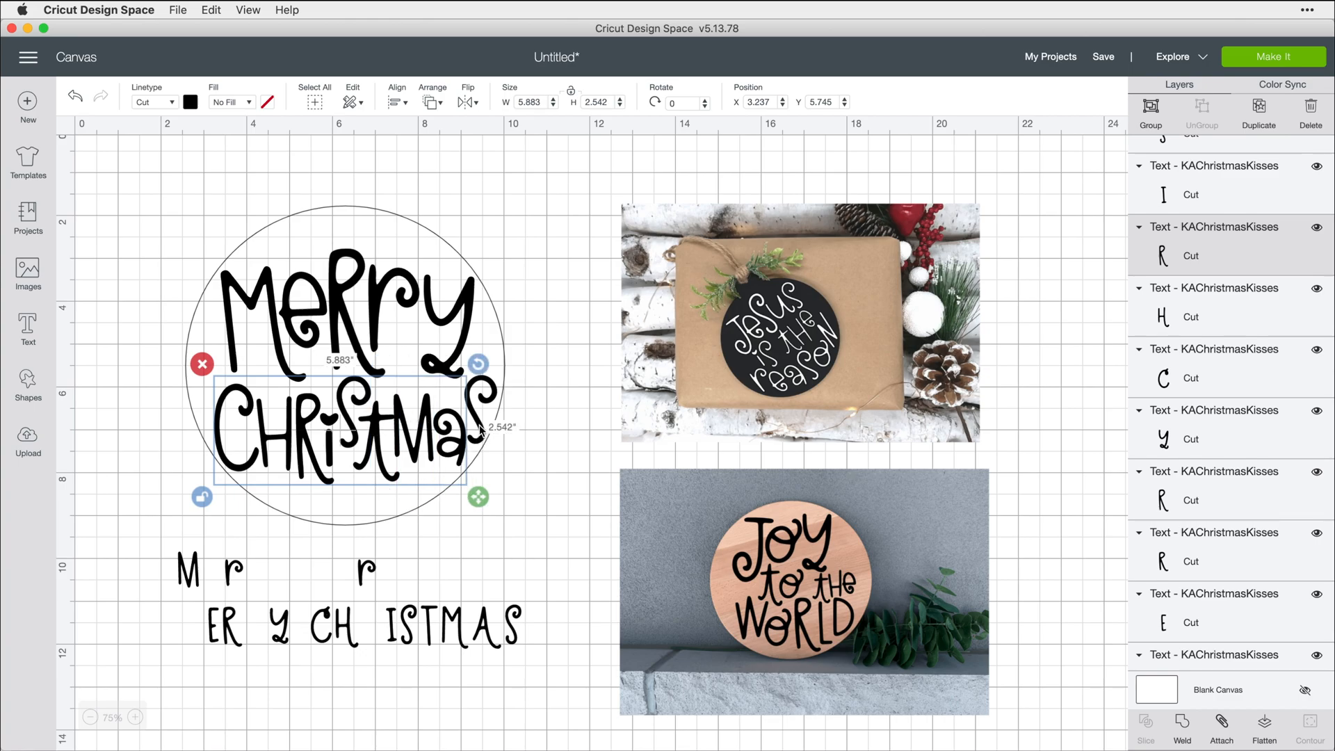
left_click(480, 429, "shift")
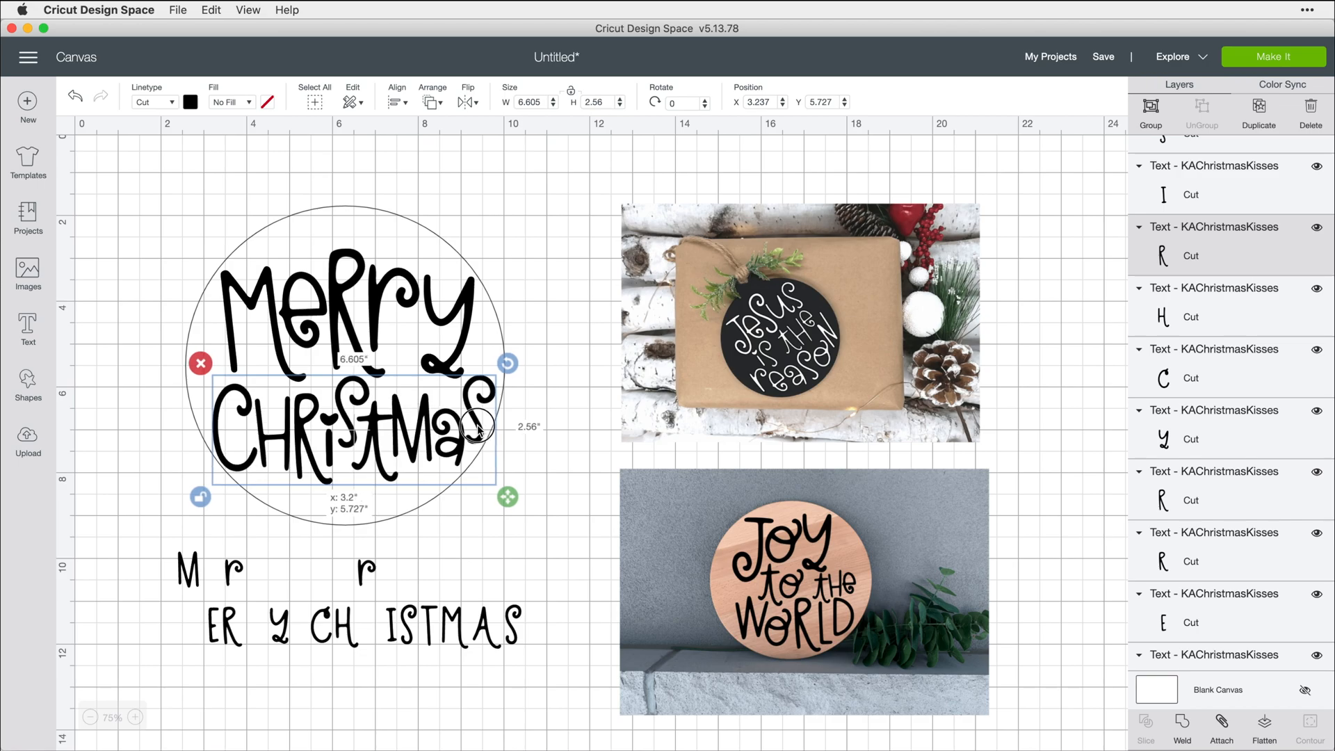
left_click(535, 564)
Step: Shift the small i of Christmas slightly left
left_click(330, 445)
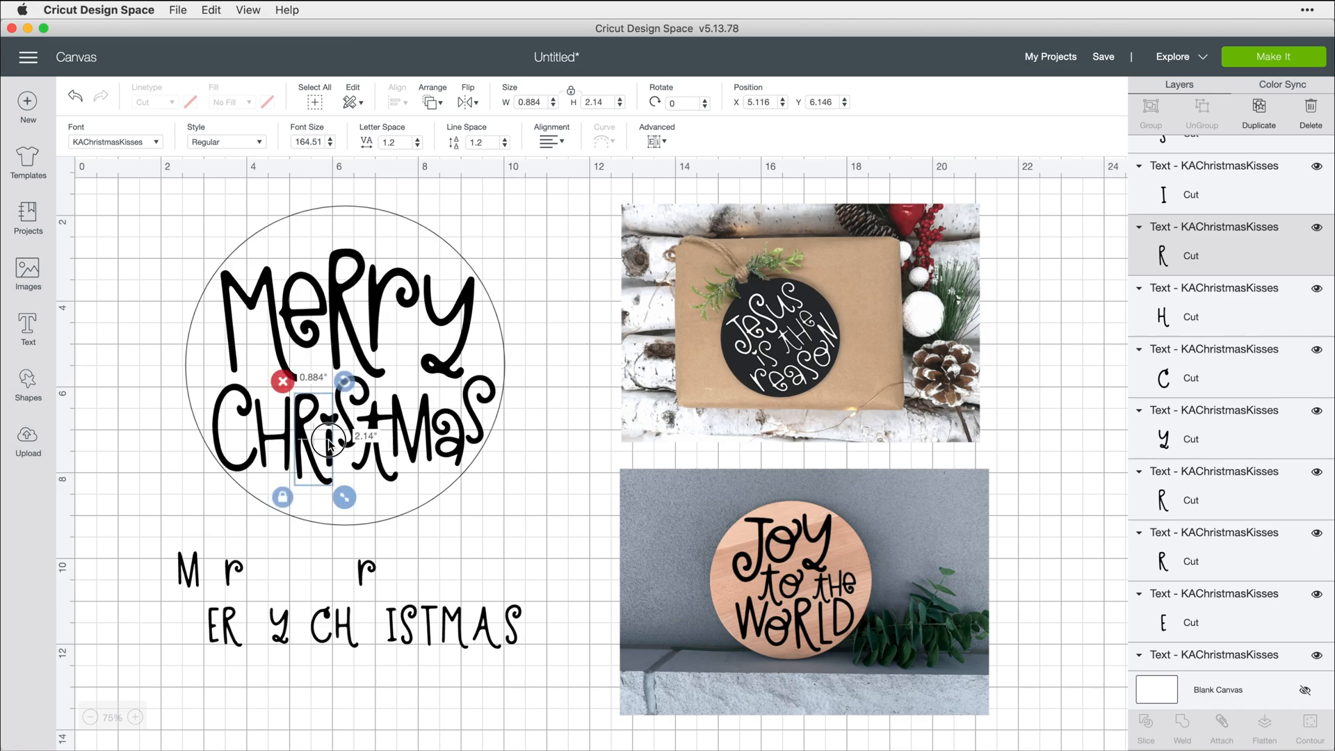
left_click(336, 422)
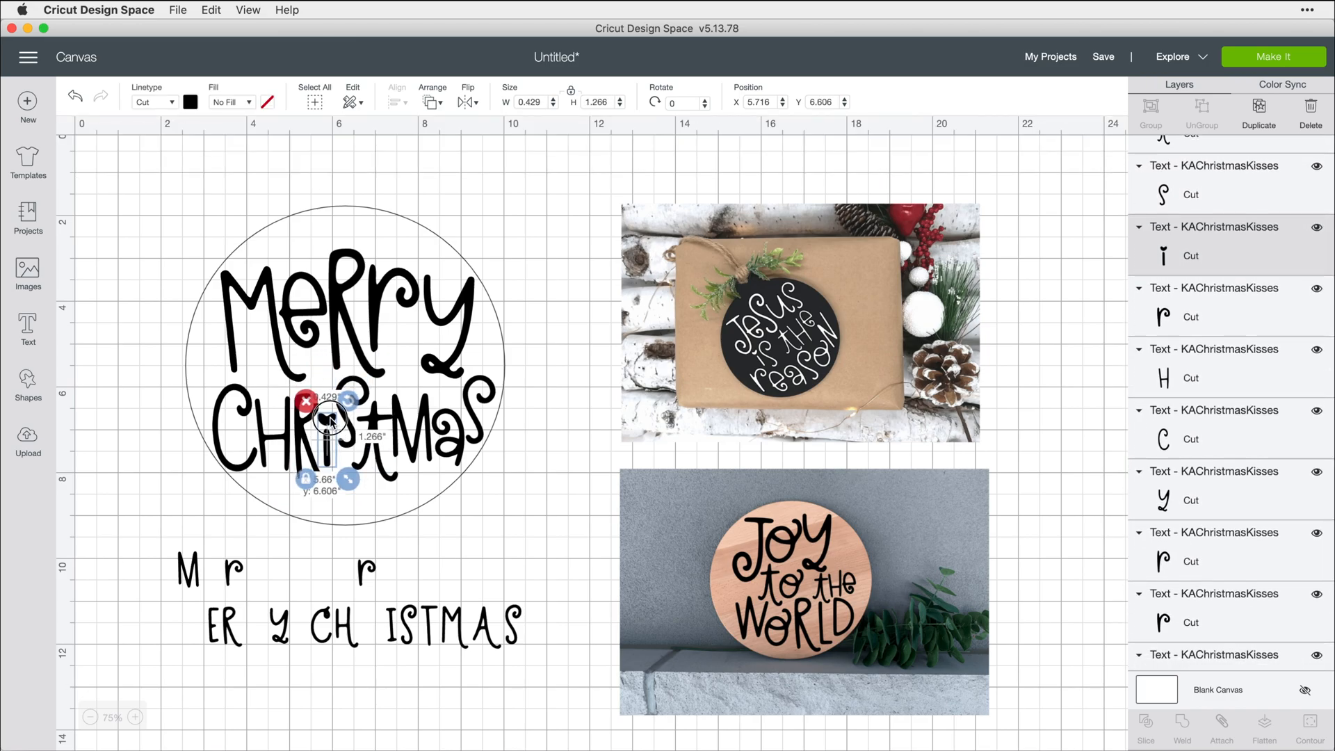
left_click_drag(329, 420, 326, 420)
left_click(570, 554)
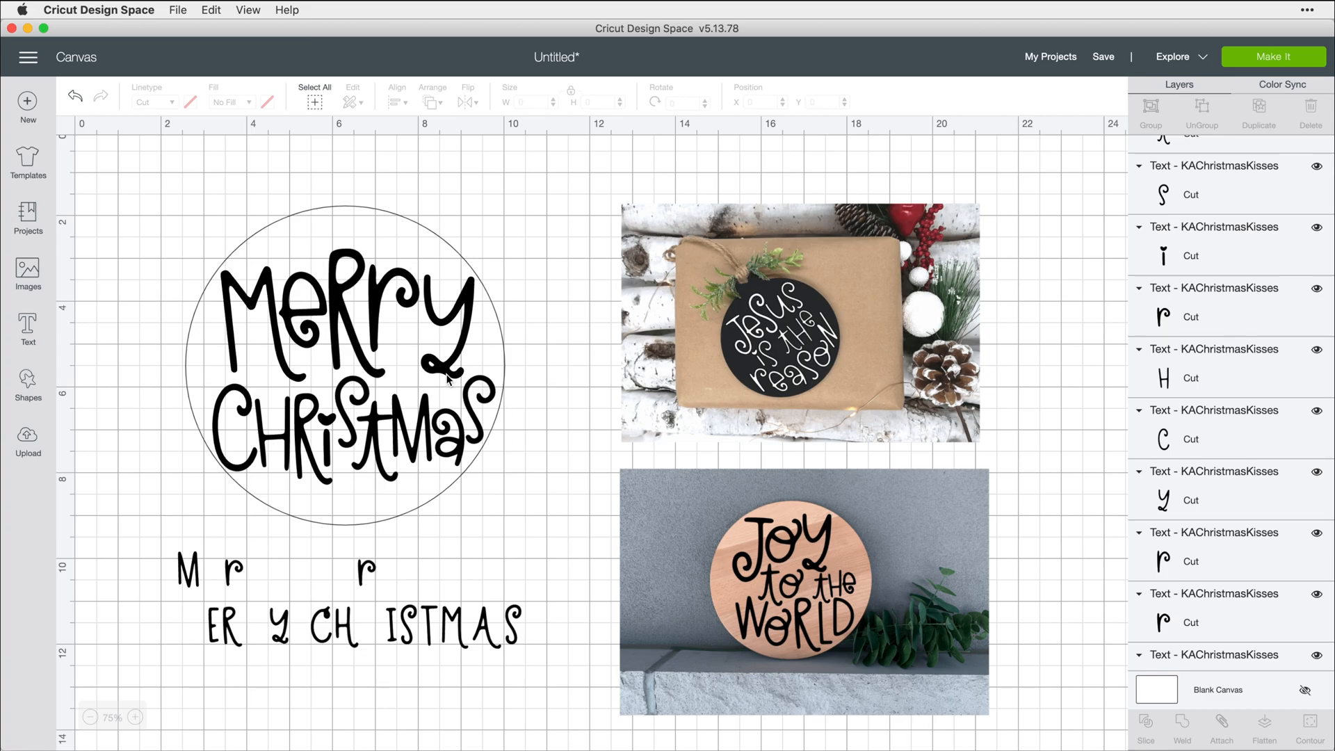
Step: Review each letter of Merry in turn — y, r, r, e, M — without changes
left_click(449, 334)
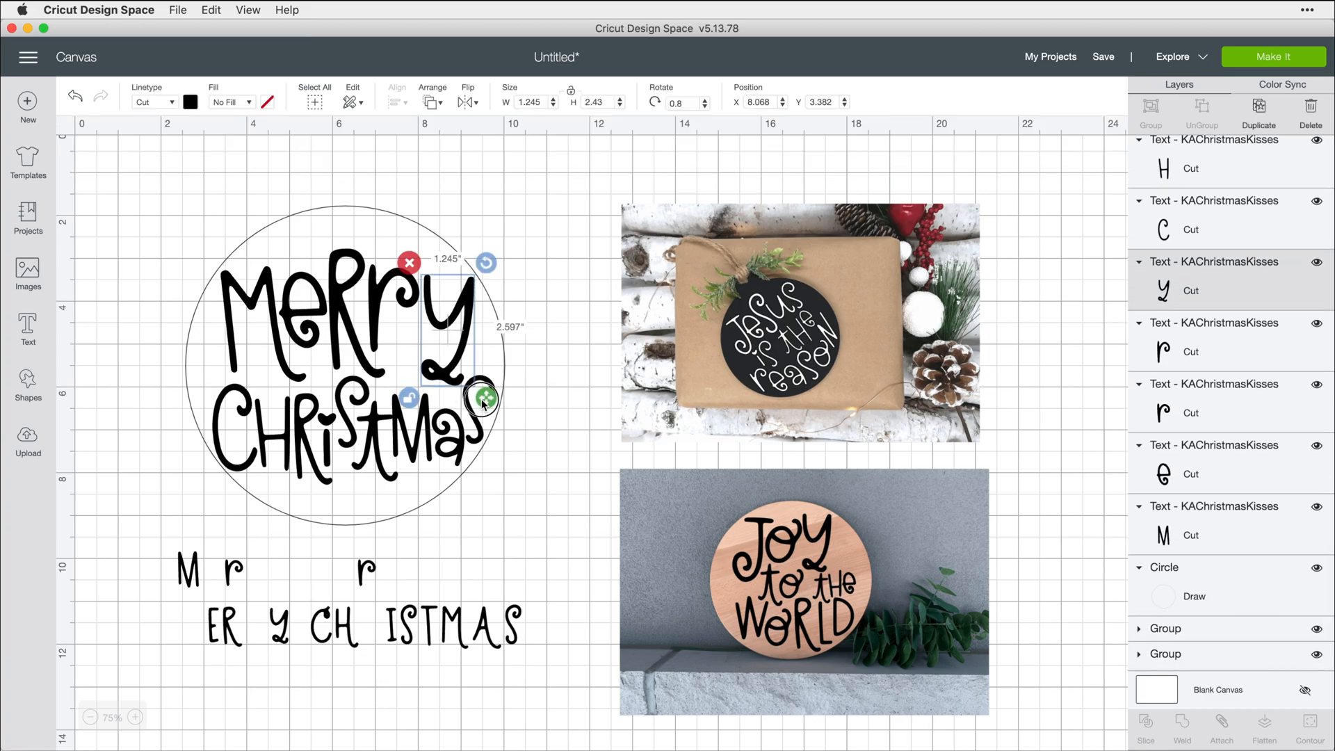
left_click(402, 307)
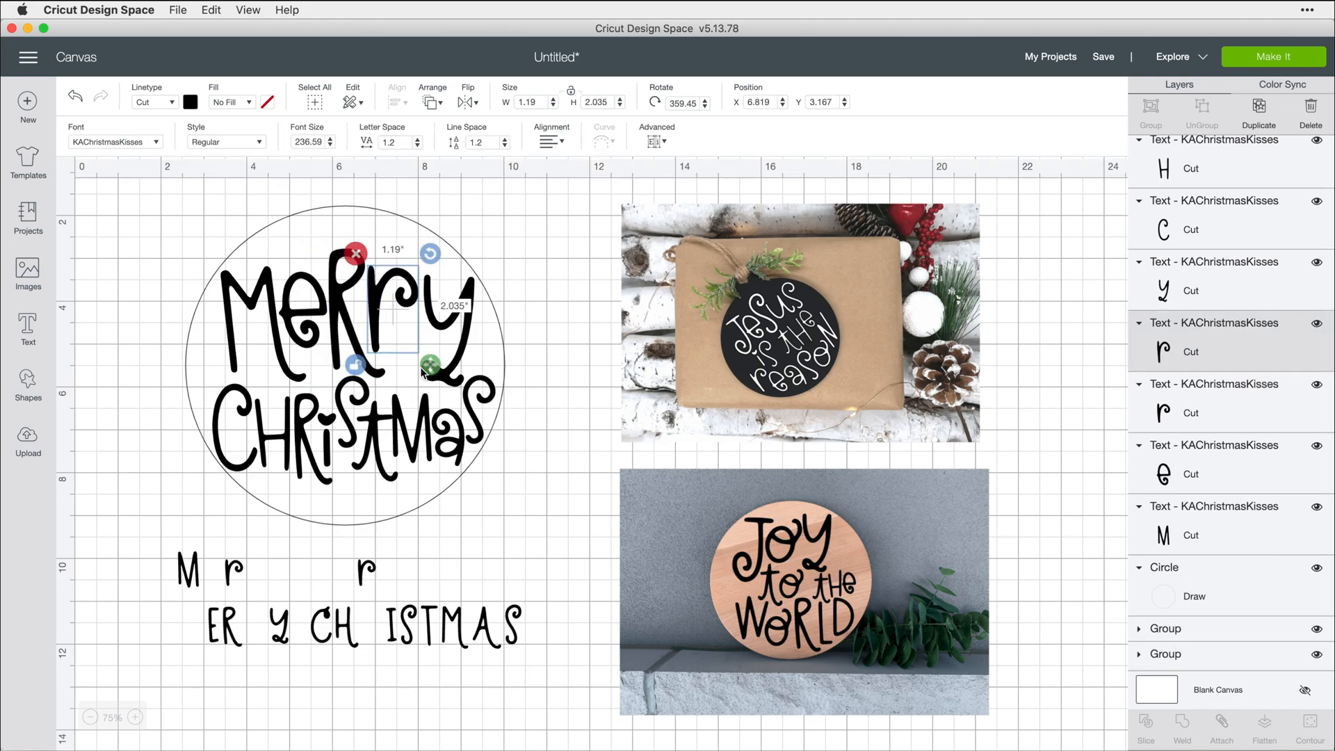
left_click(343, 308)
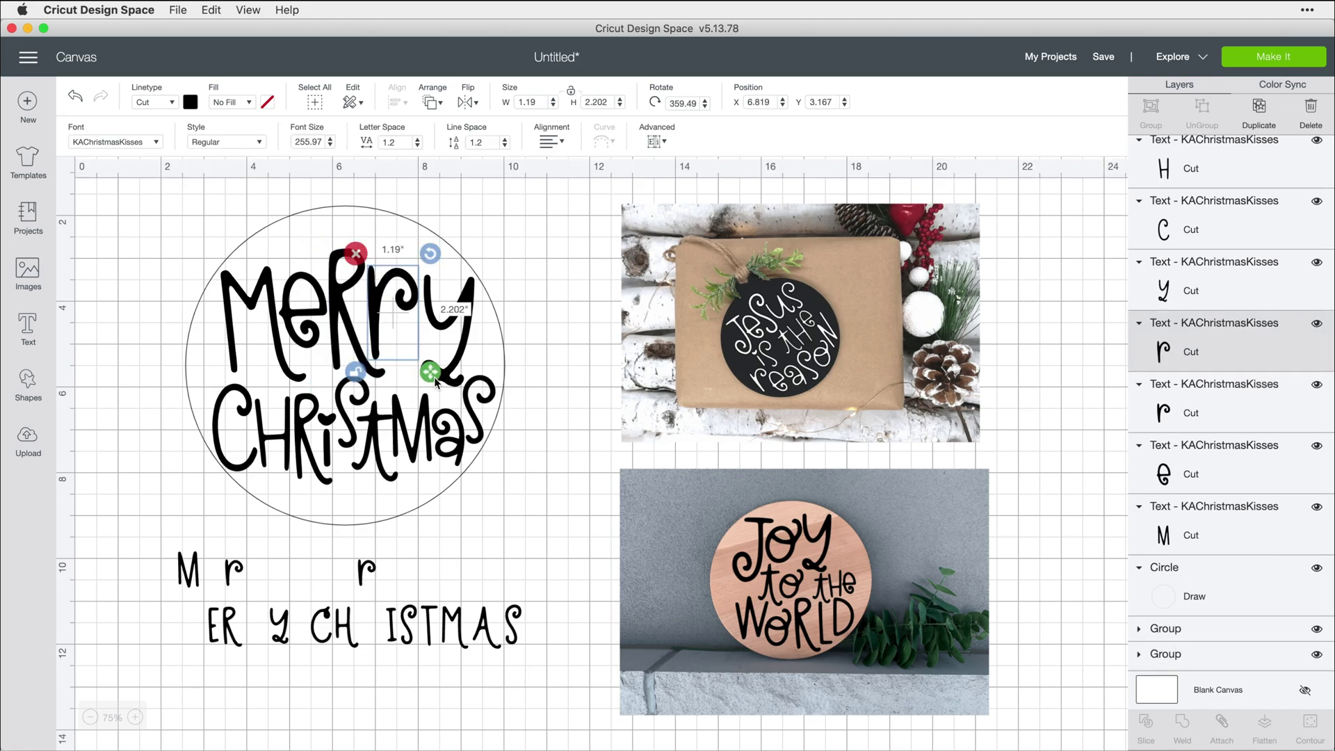
left_click(302, 318)
left_click(240, 302)
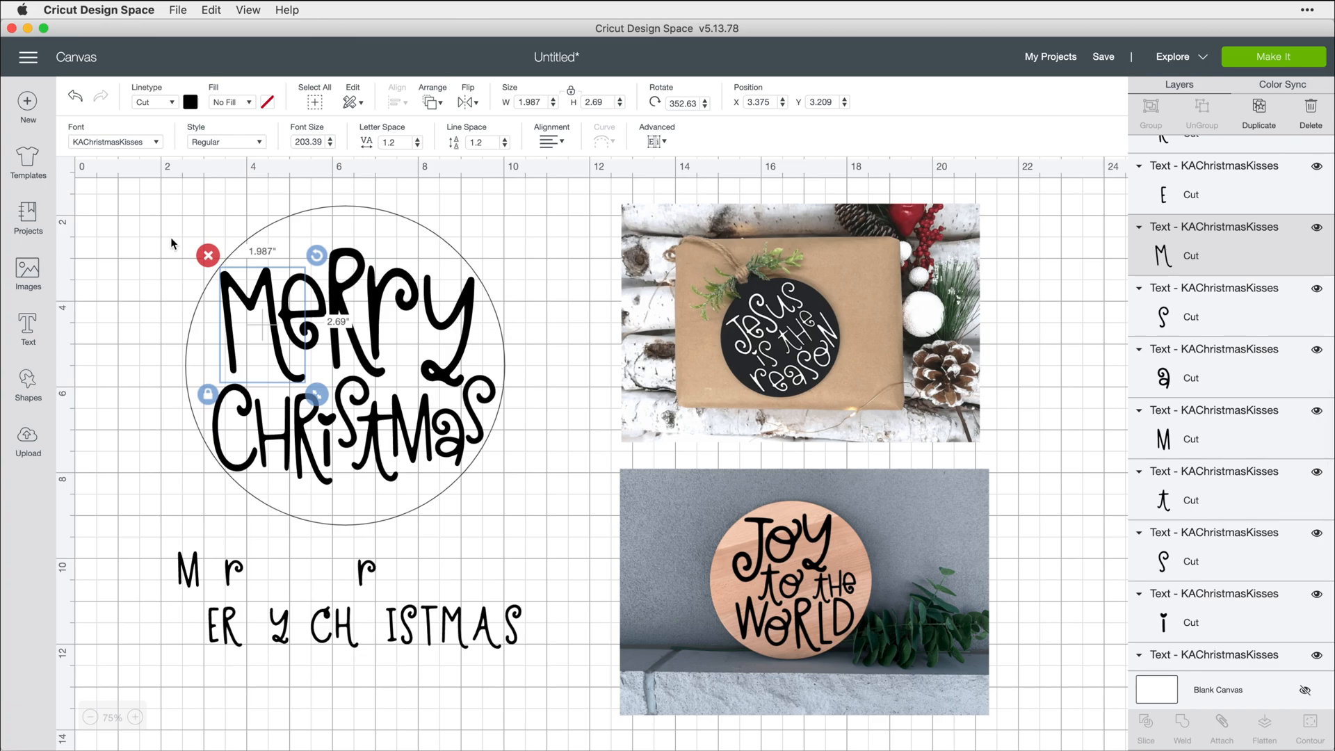
left_click(157, 234)
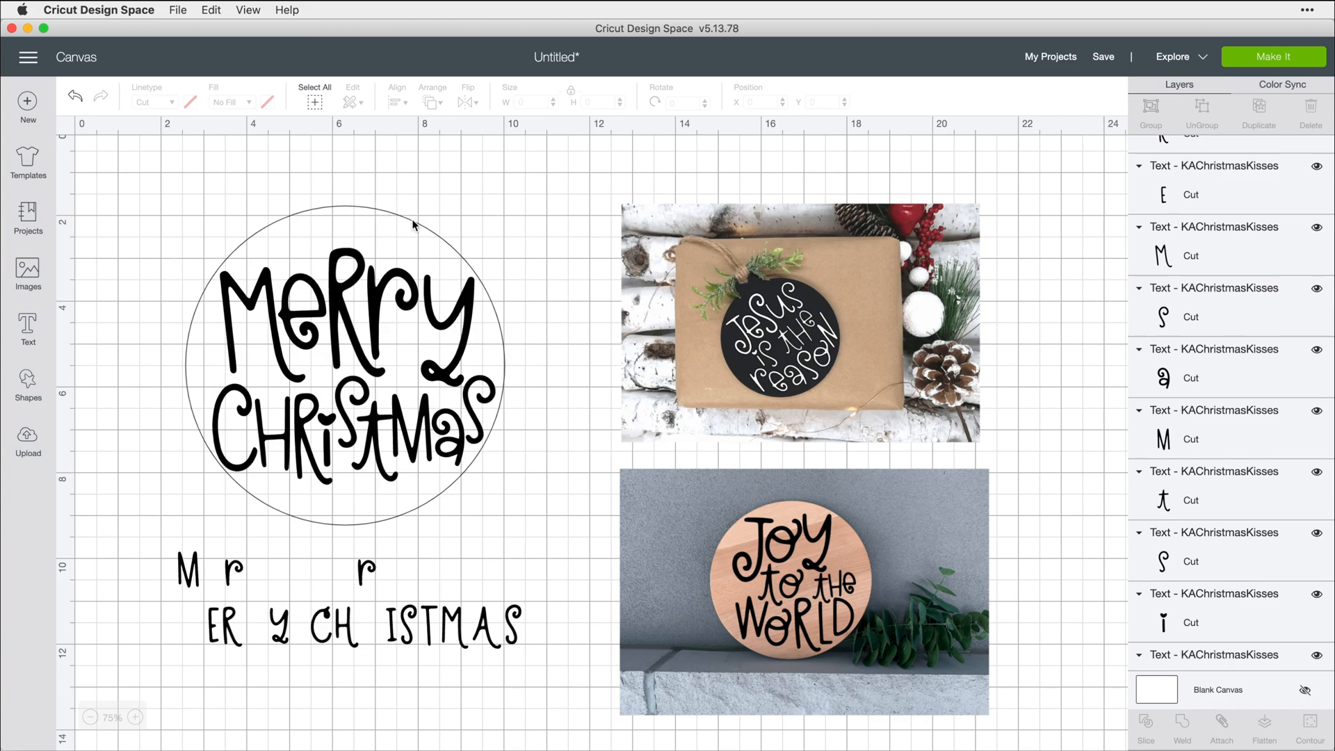
left_click(146, 555)
Step: Delete the leftover spare letters and the guide circle
left_click_drag(146, 554, 566, 715)
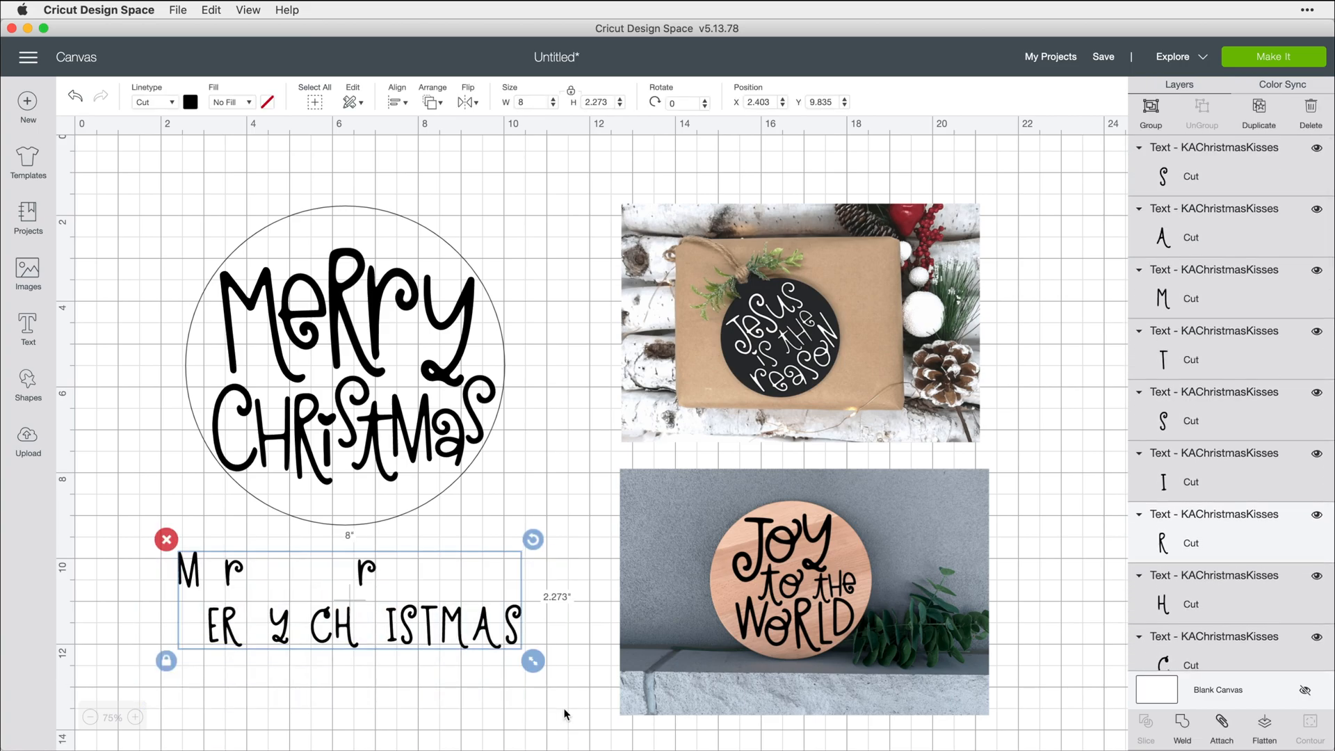
key("Delete")
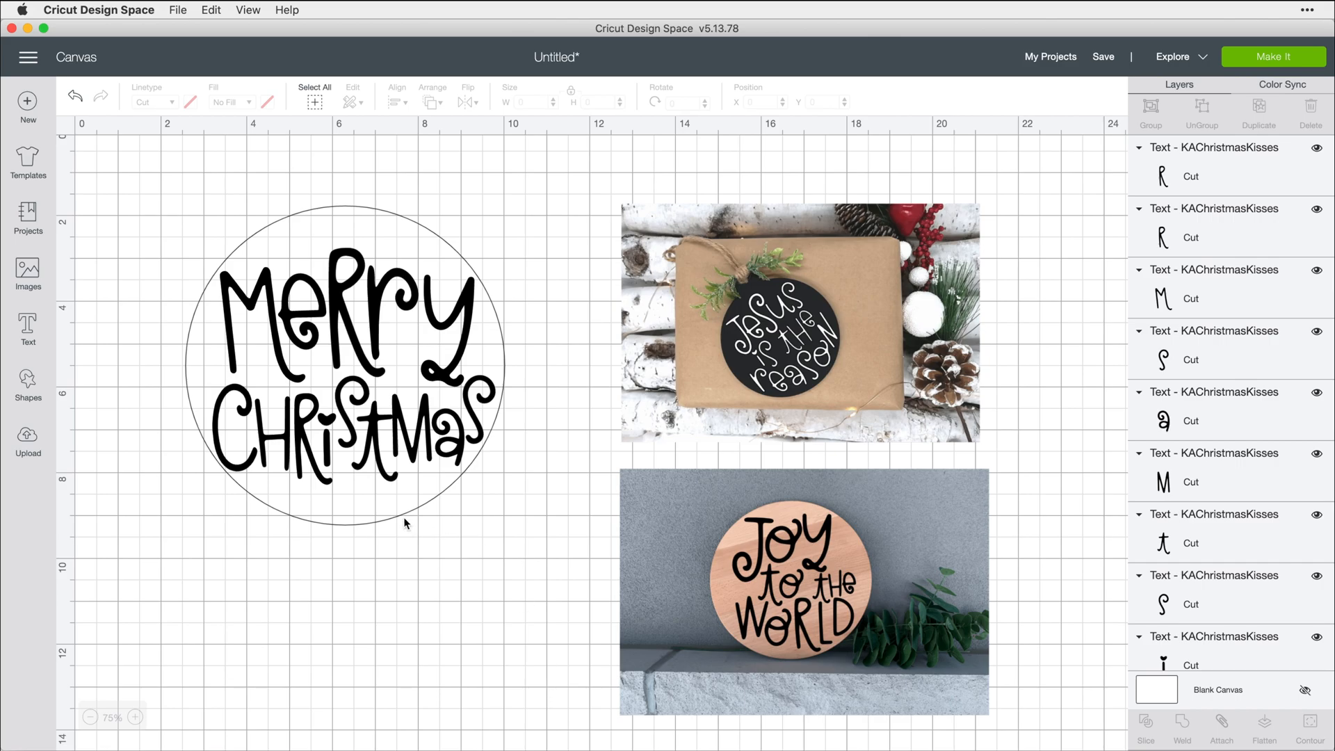
left_click_drag(404, 516, 419, 600)
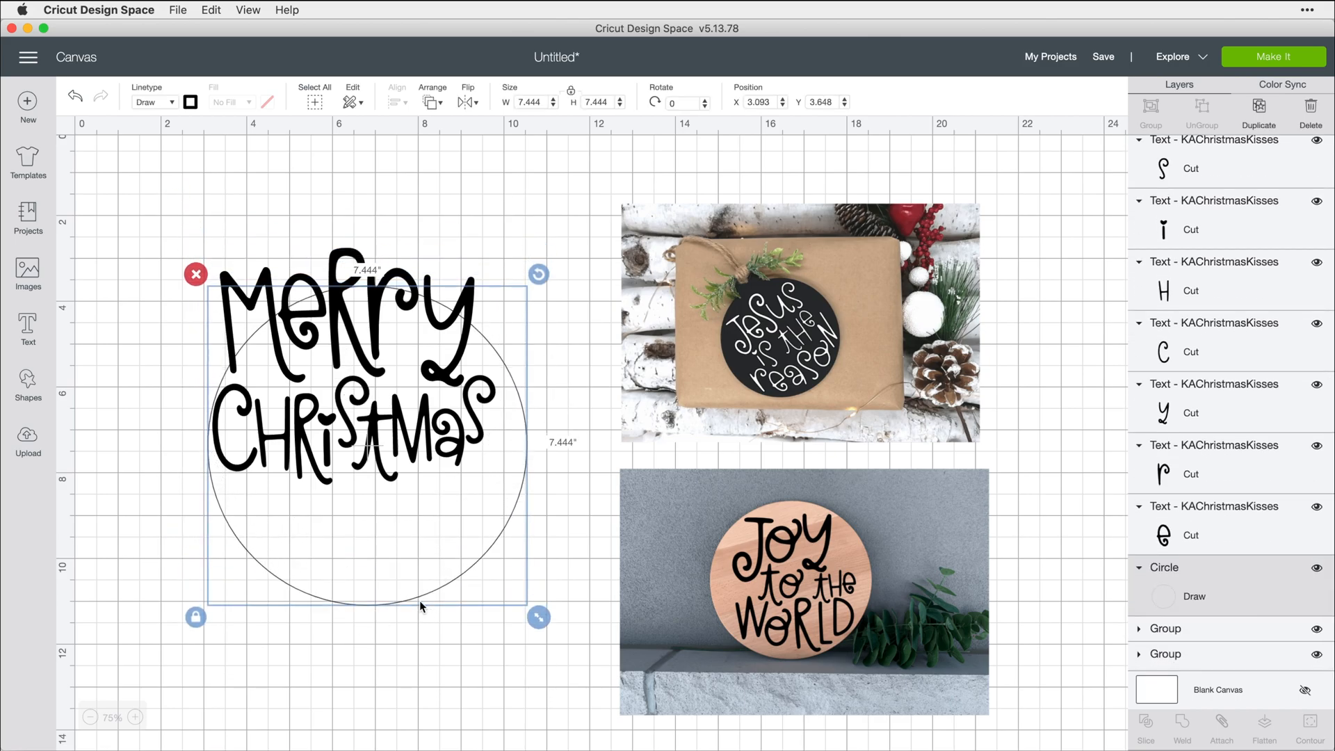
key("Delete")
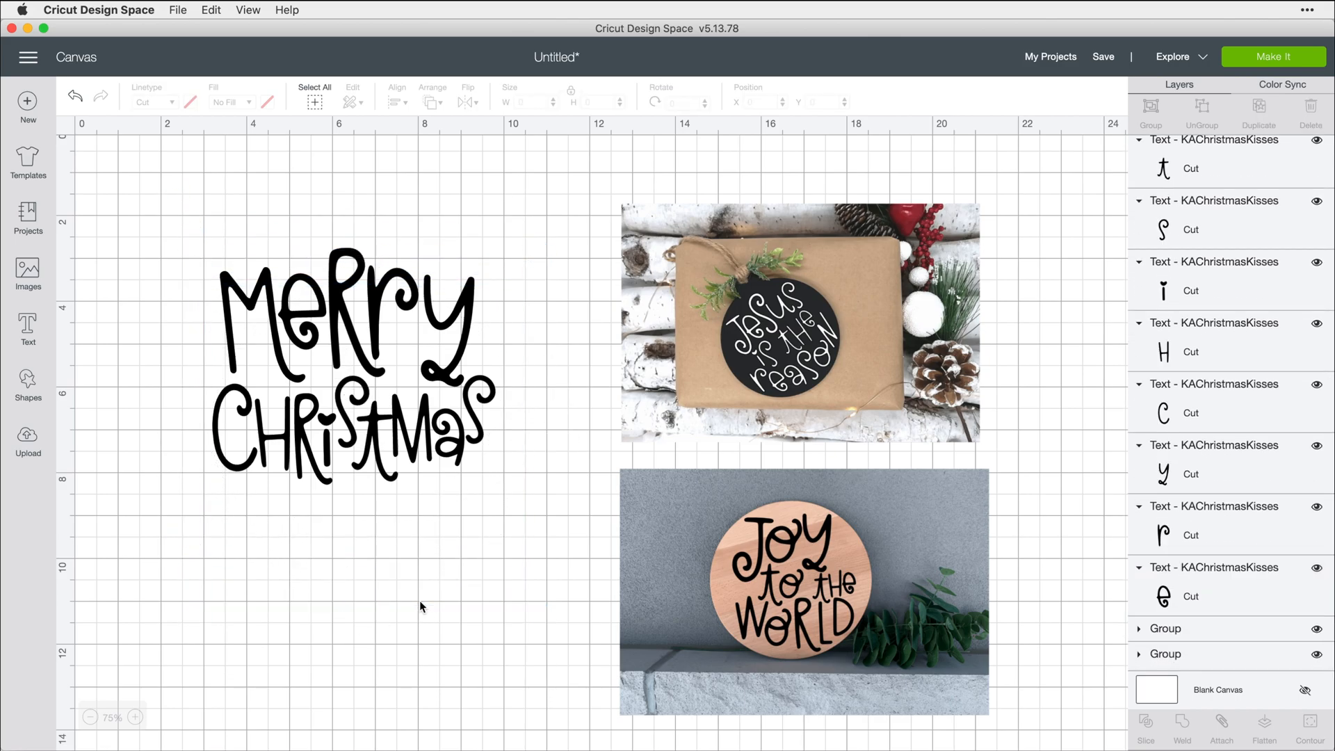
Step: Select all the Merry Christmas letters and weld them into one shape
left_click_drag(174, 233, 521, 563)
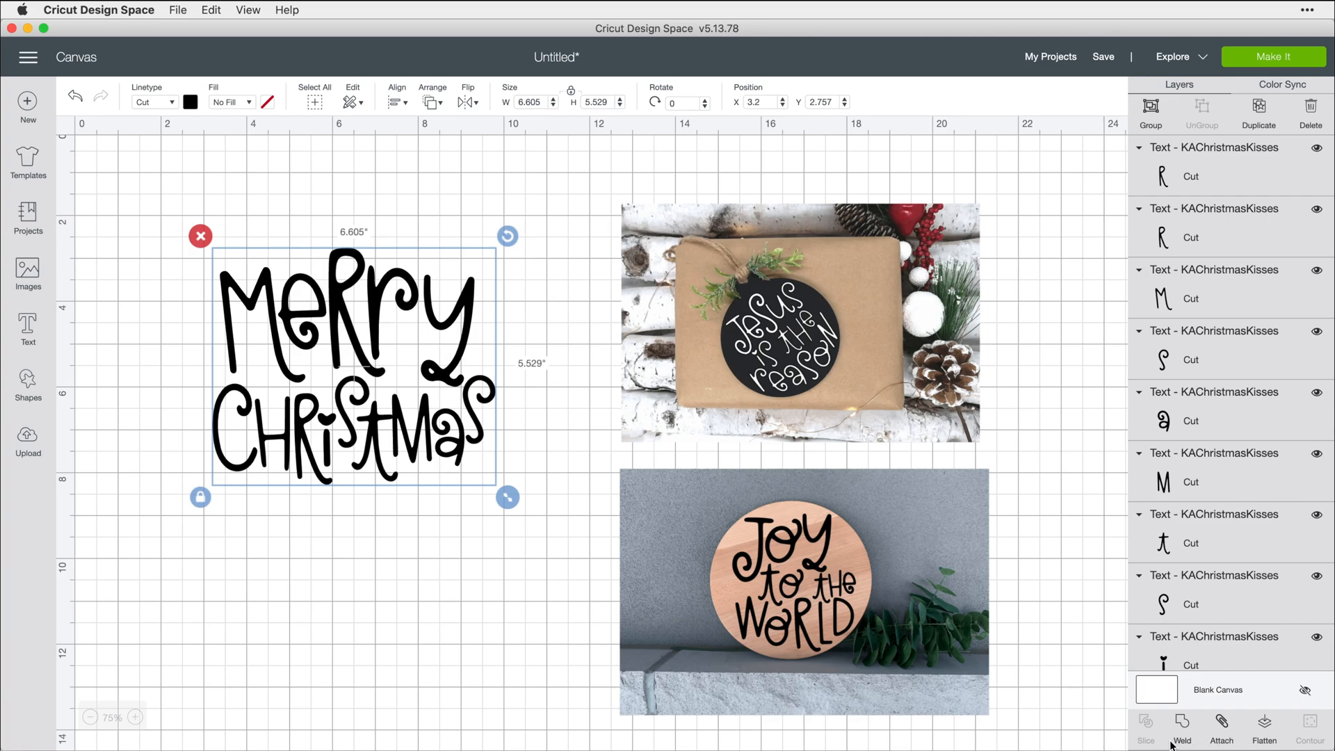
left_click(1182, 722)
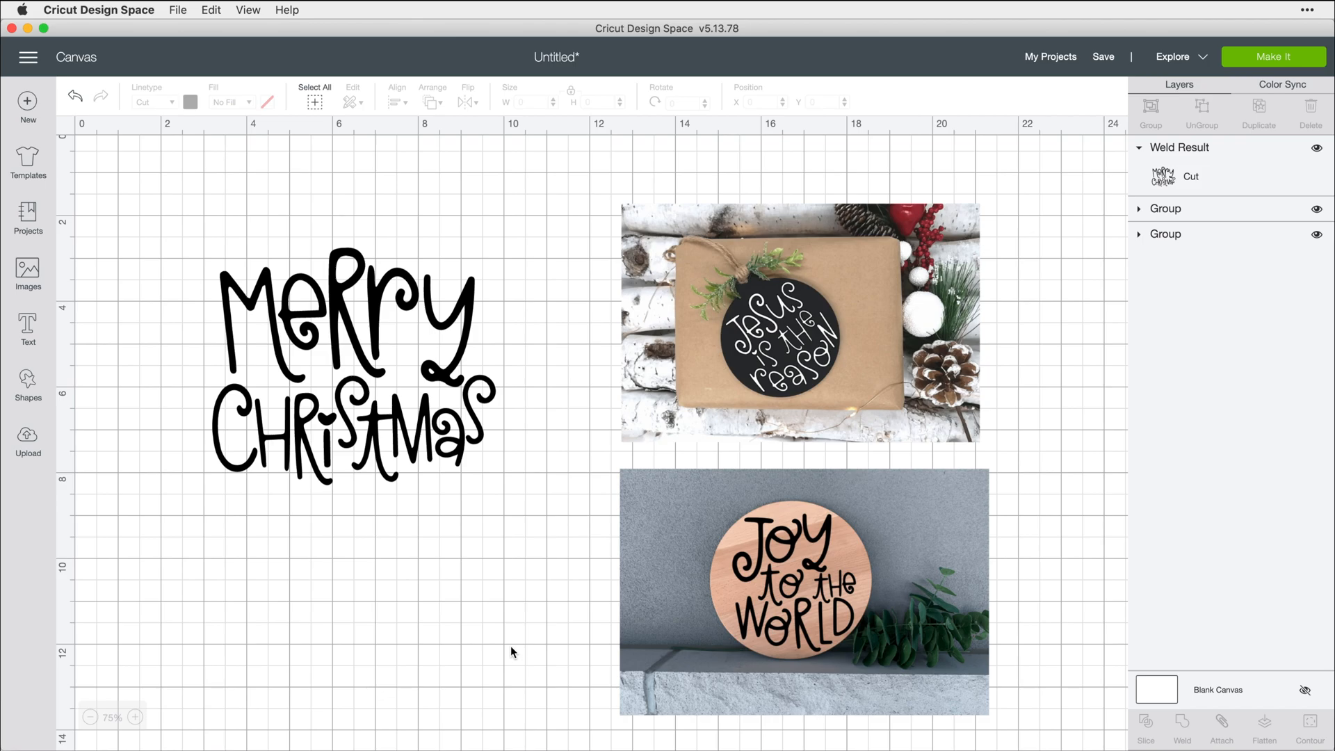
Step: Colour the welded Merry Christmas lettering white
left_click(461, 450)
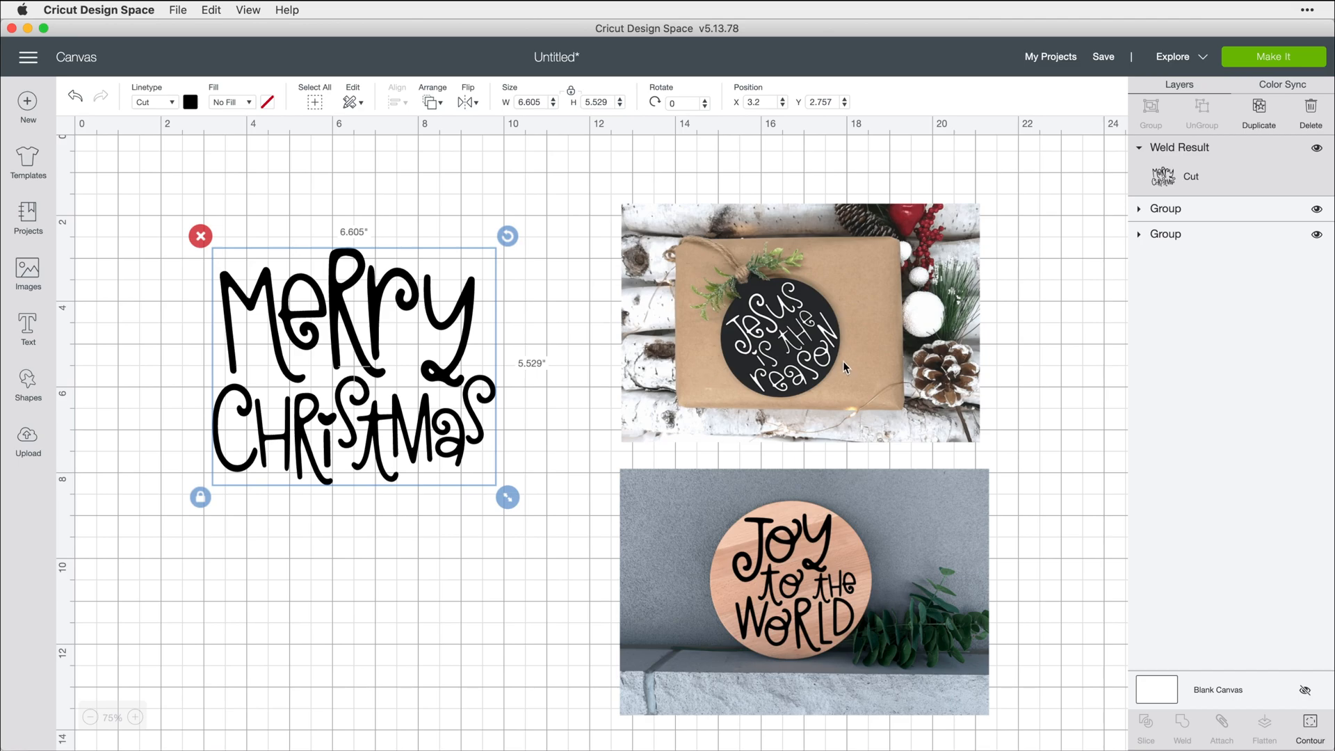
left_click(191, 103)
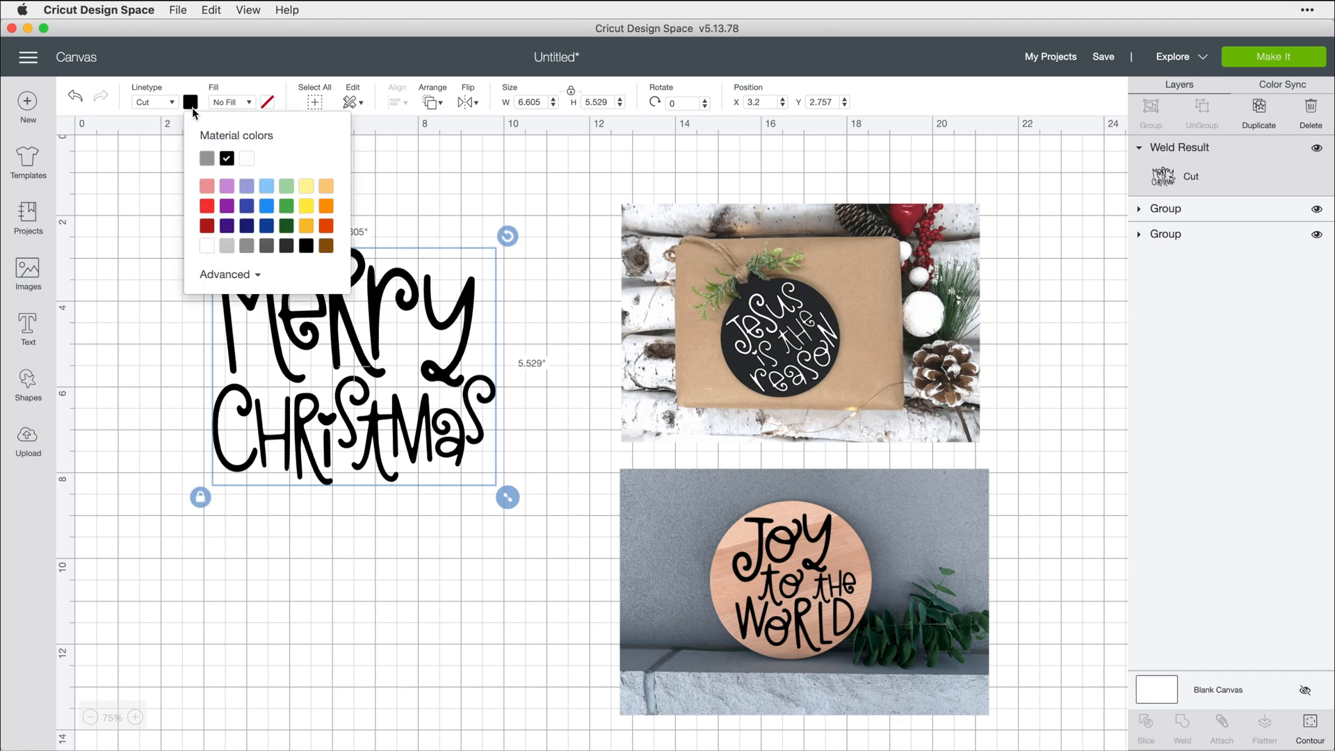
left_click(206, 245)
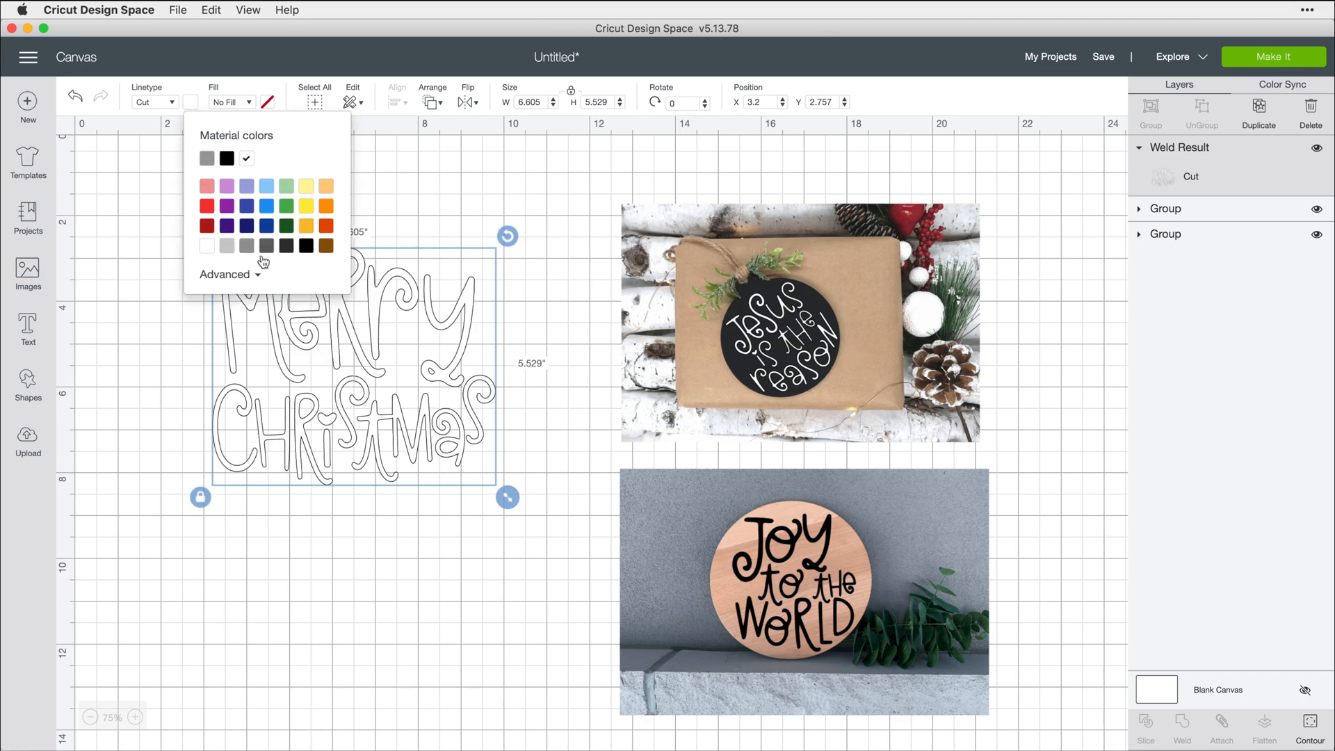
Step: Ungroup the gift photo and move its 'Jesus is the reason' lettering off the photo
left_click(910, 327)
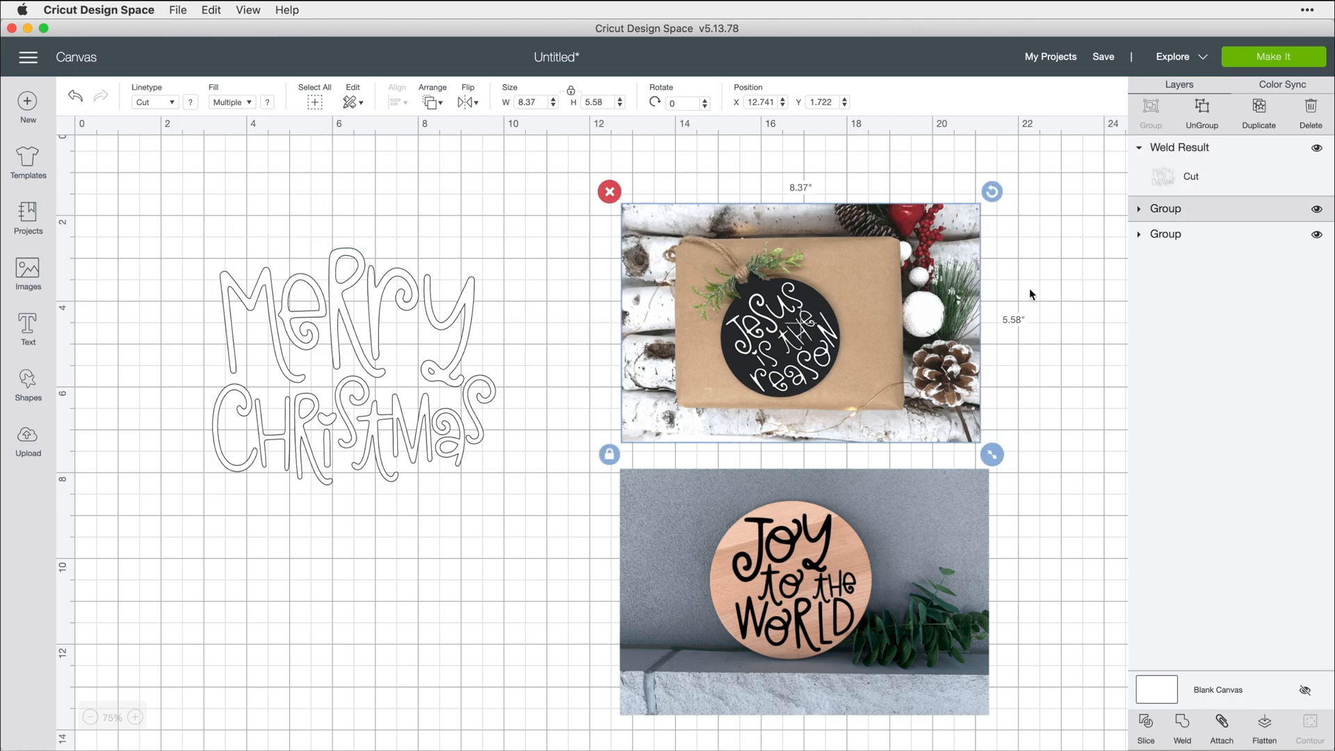
left_click(1140, 209)
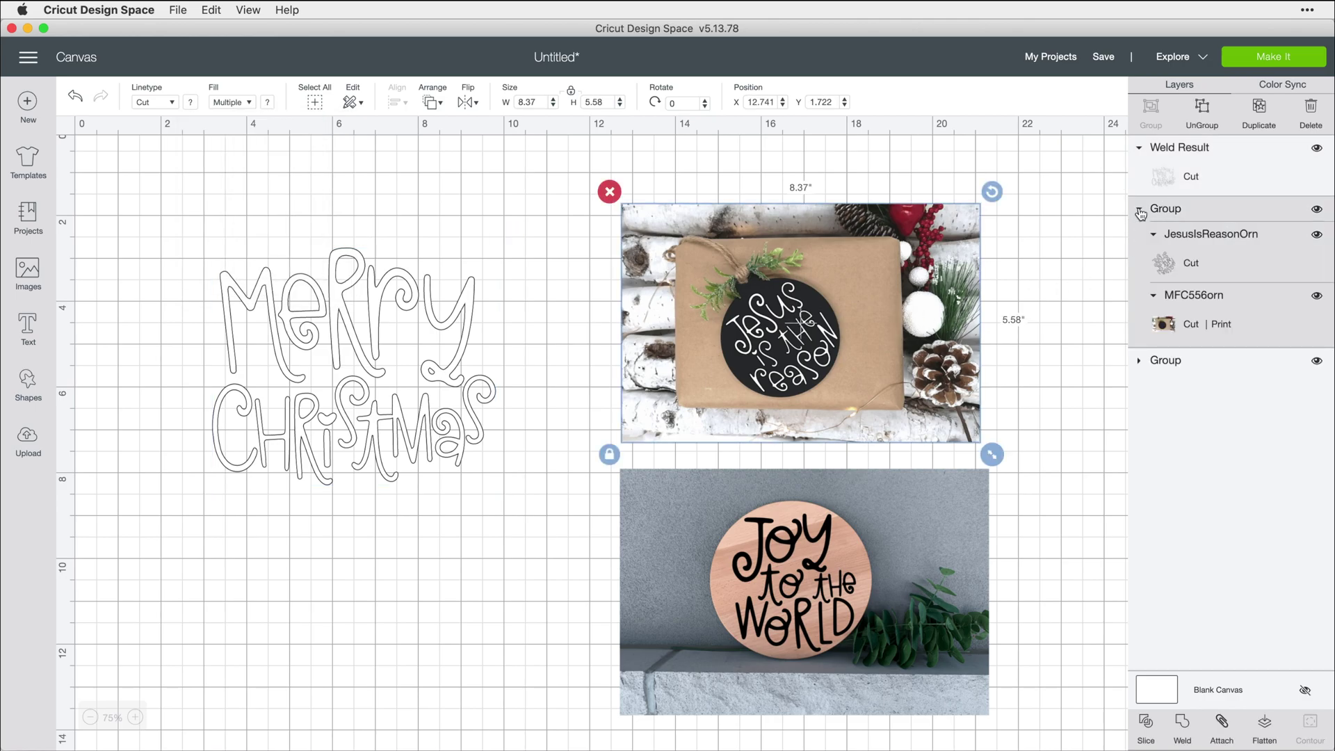
left_click(1203, 107)
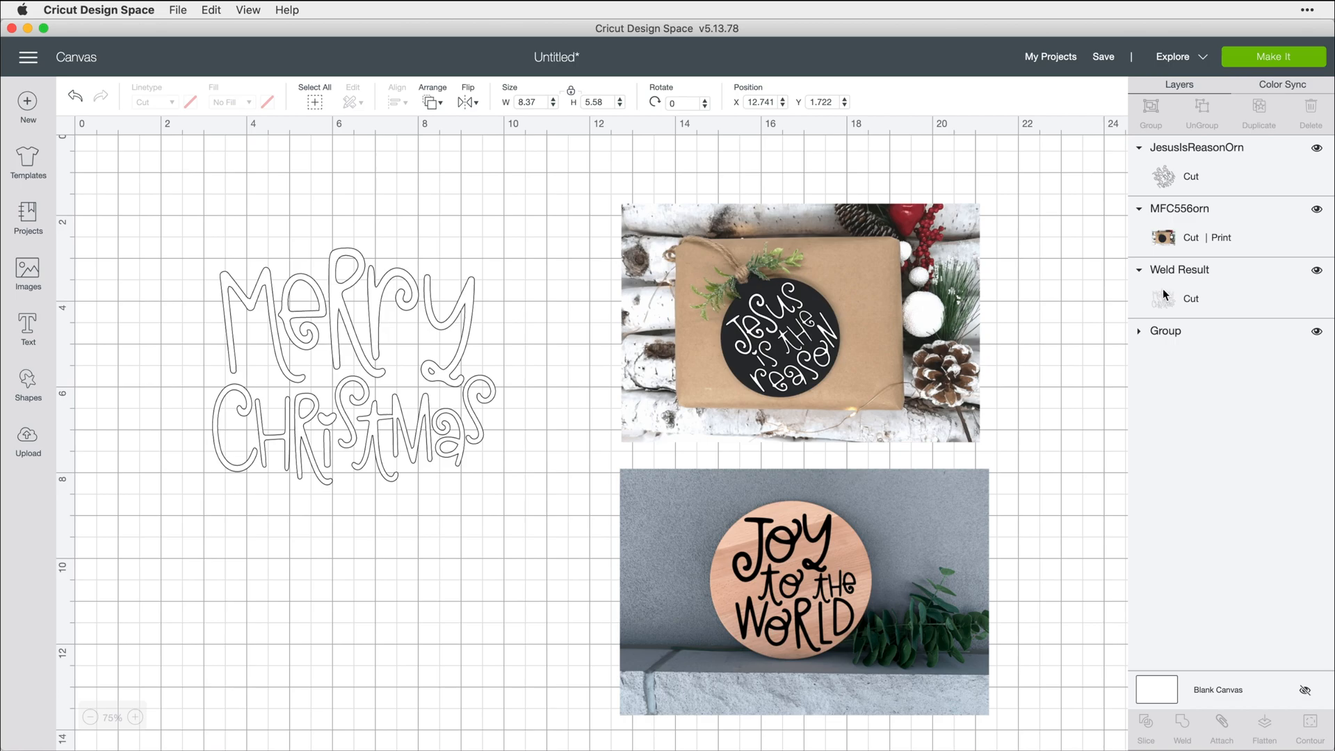
left_click(1188, 302)
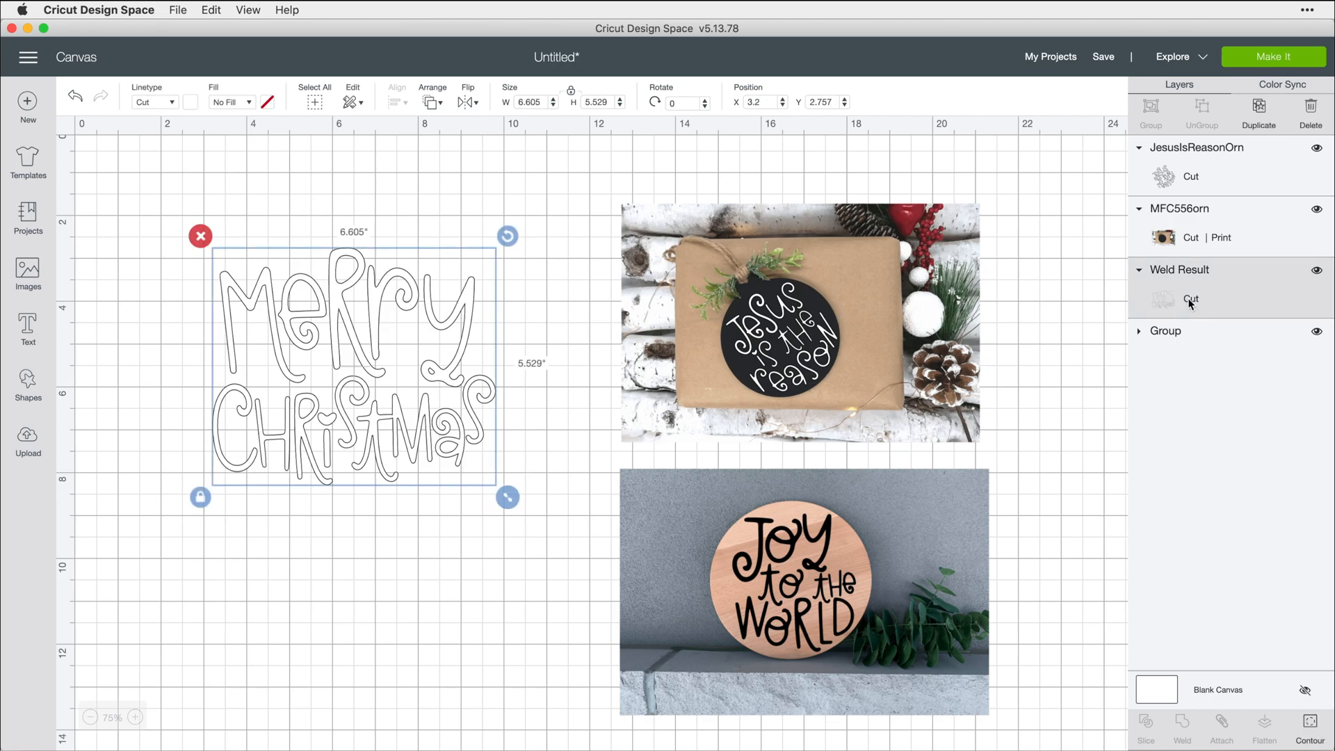
left_click(1213, 178)
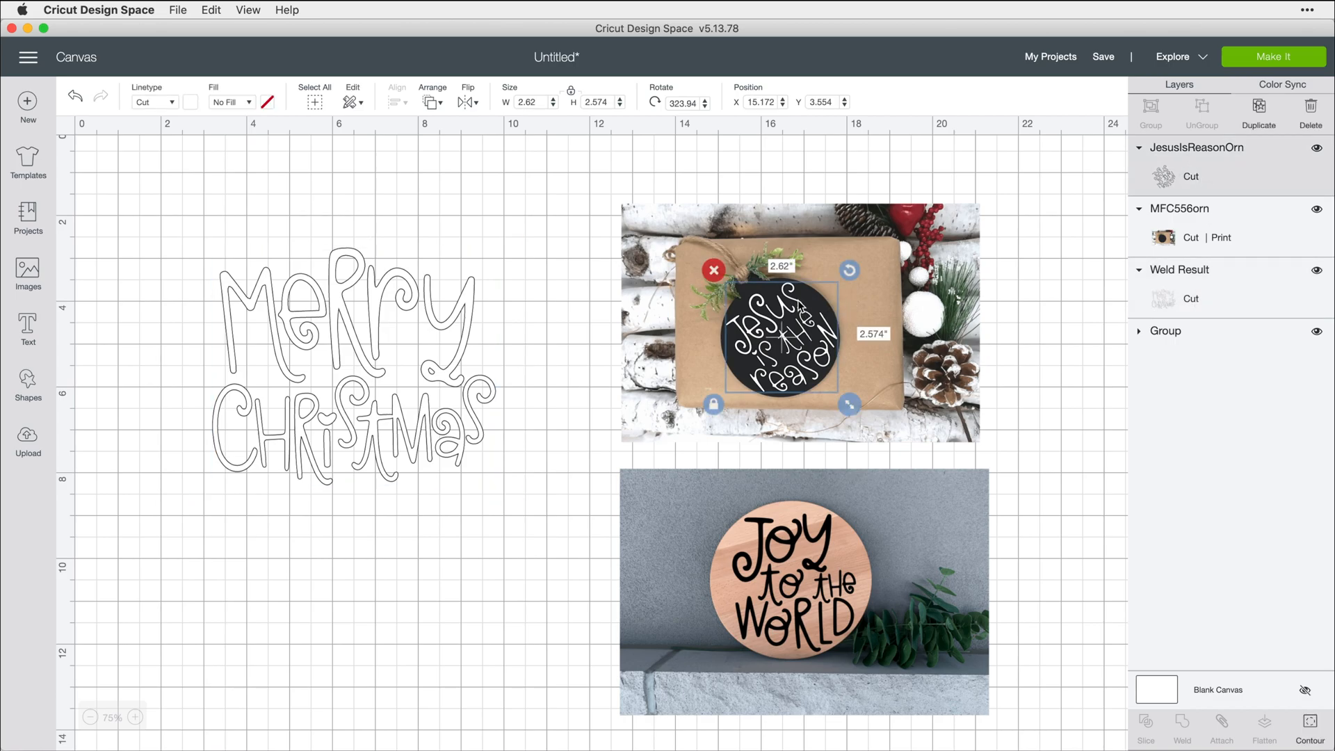
left_click_drag(782, 336, 507, 584)
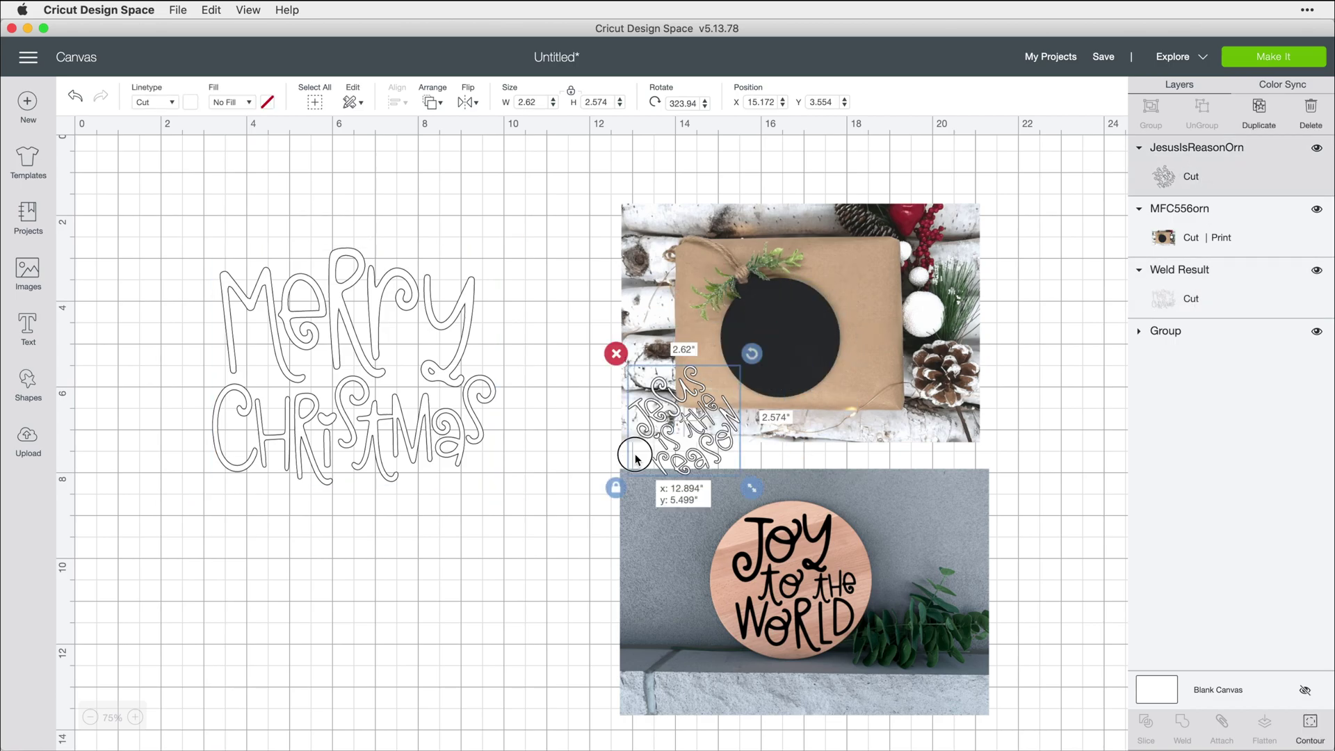
Step: Shrink Merry Christmas to about half size, around 3.4 inches
left_click(467, 402)
left_click_drag(508, 499, 397, 420)
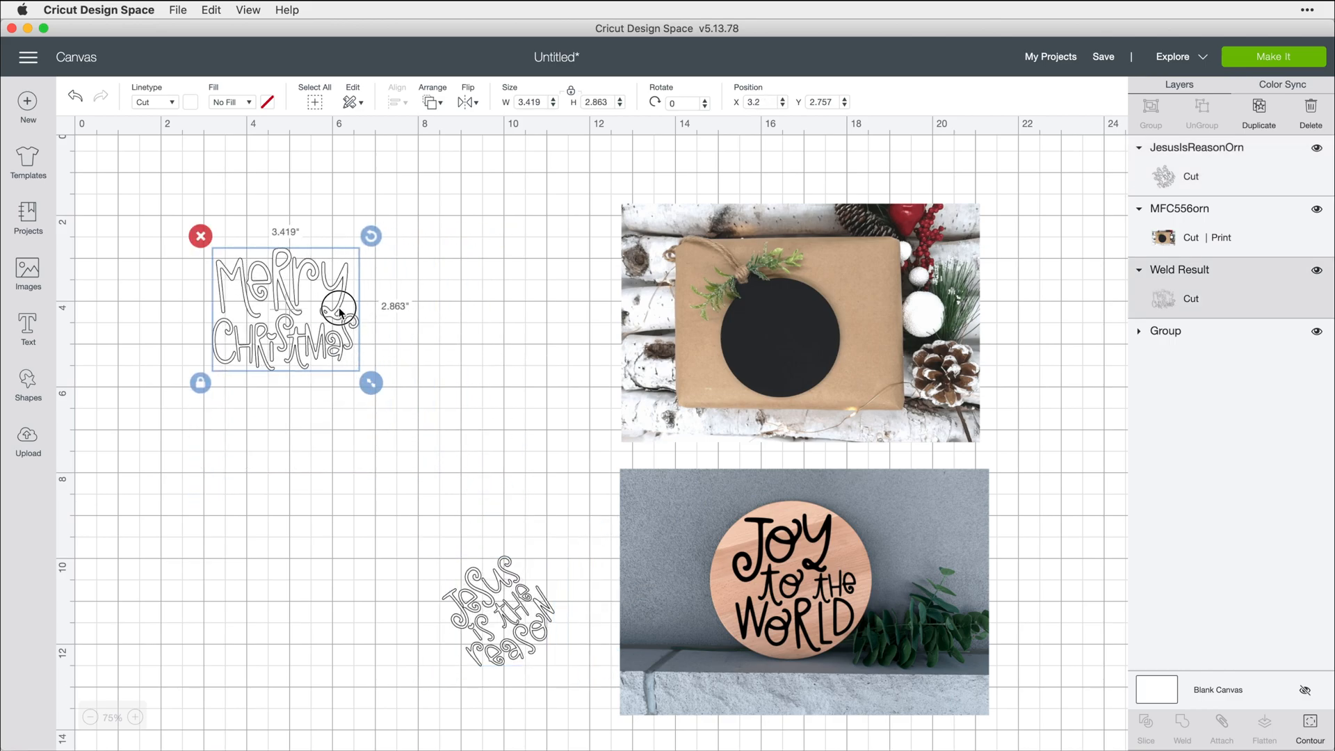
Step: Bring Merry Christmas in front of the photo and fit it inside the black ornament
left_click_drag(334, 303, 681, 288)
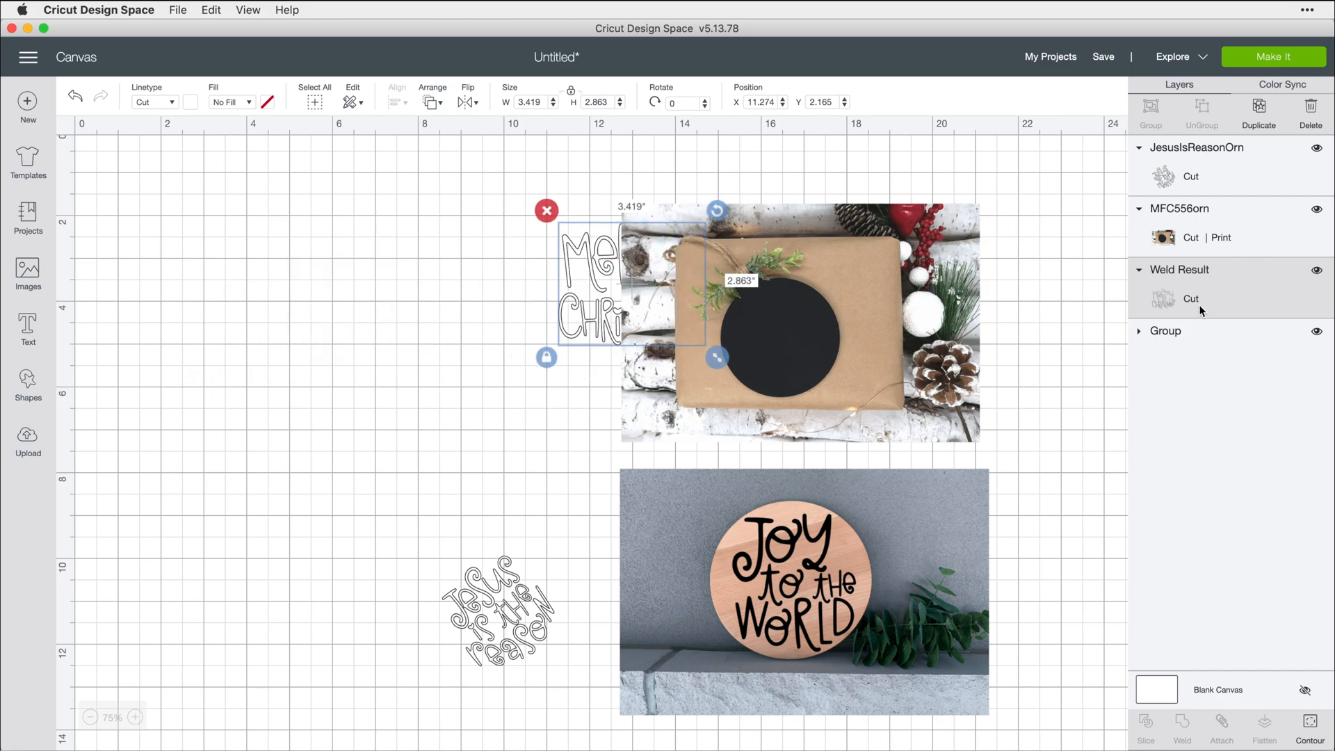
left_click_drag(1201, 302, 1187, 200)
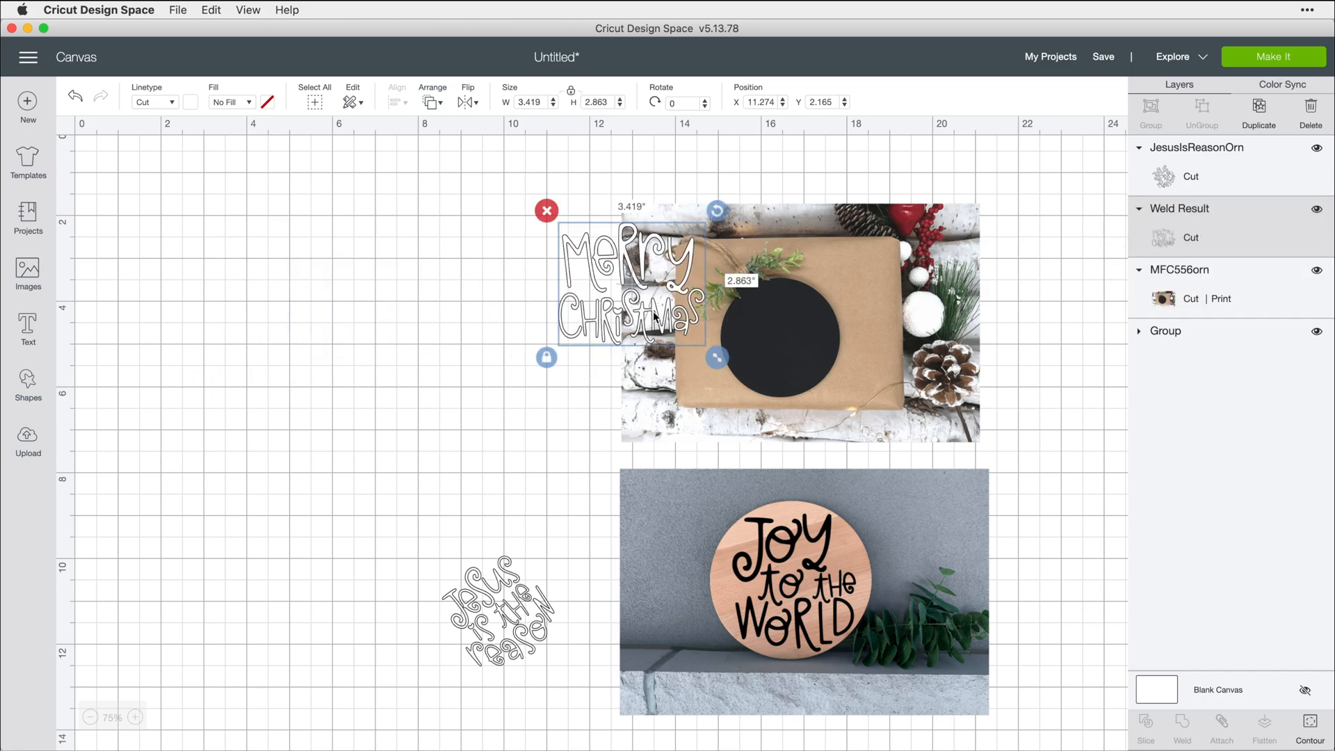
left_click_drag(692, 250, 845, 304)
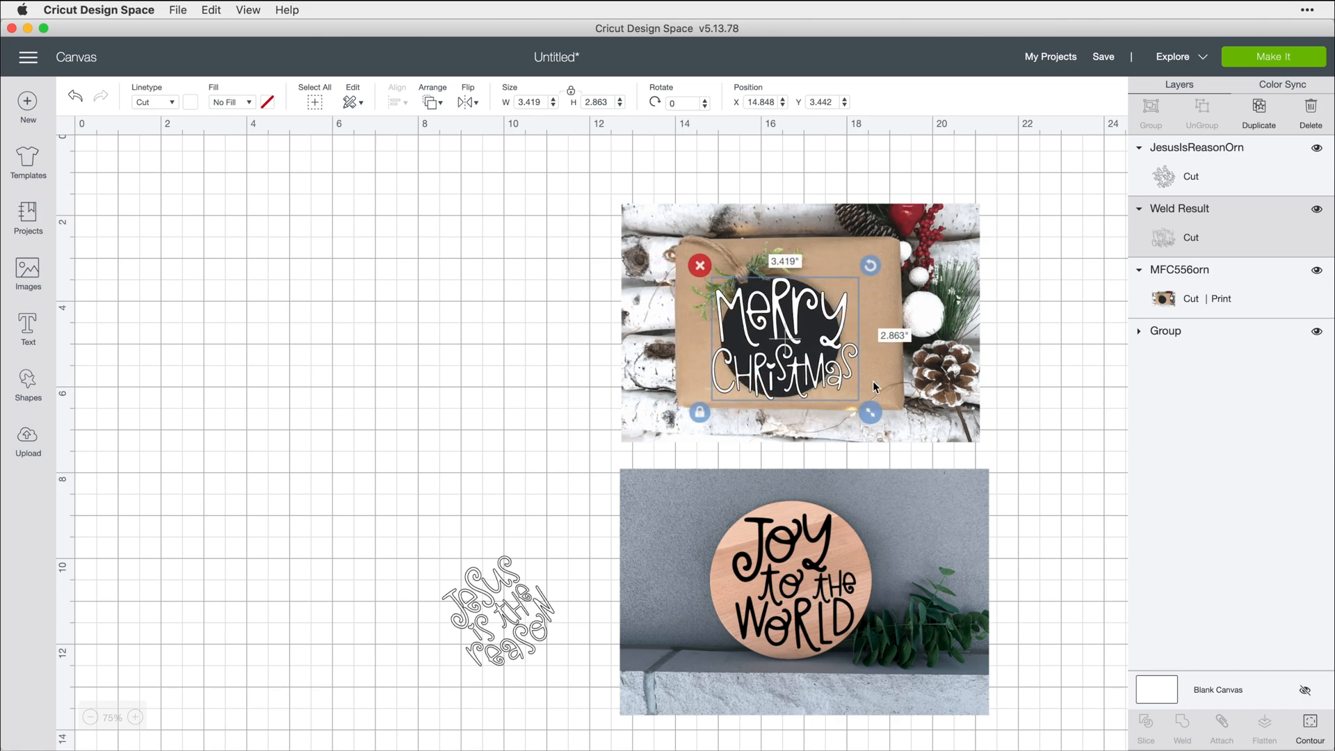
left_click_drag(872, 415, 816, 365)
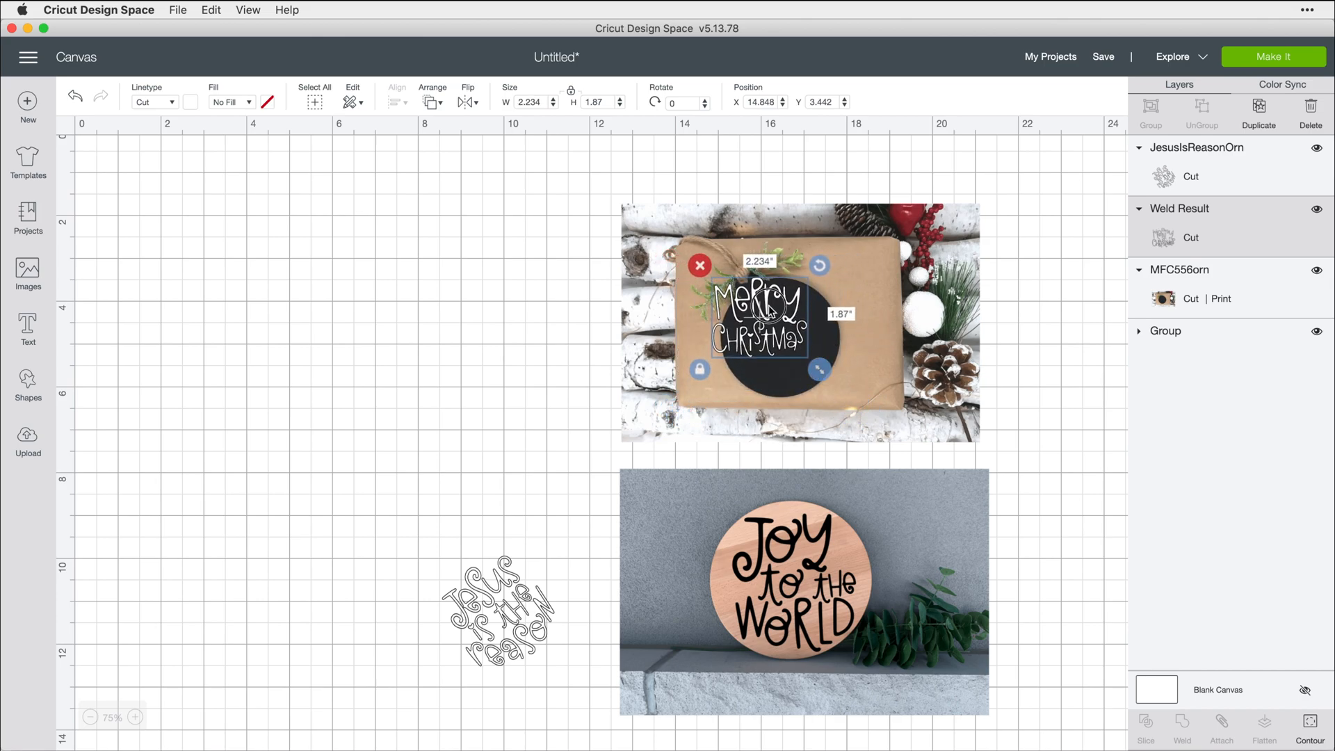
left_click_drag(772, 323, 799, 334)
Step: Enlarge the photo and lettering together and shift them toward the left
left_click(1007, 339, "shift")
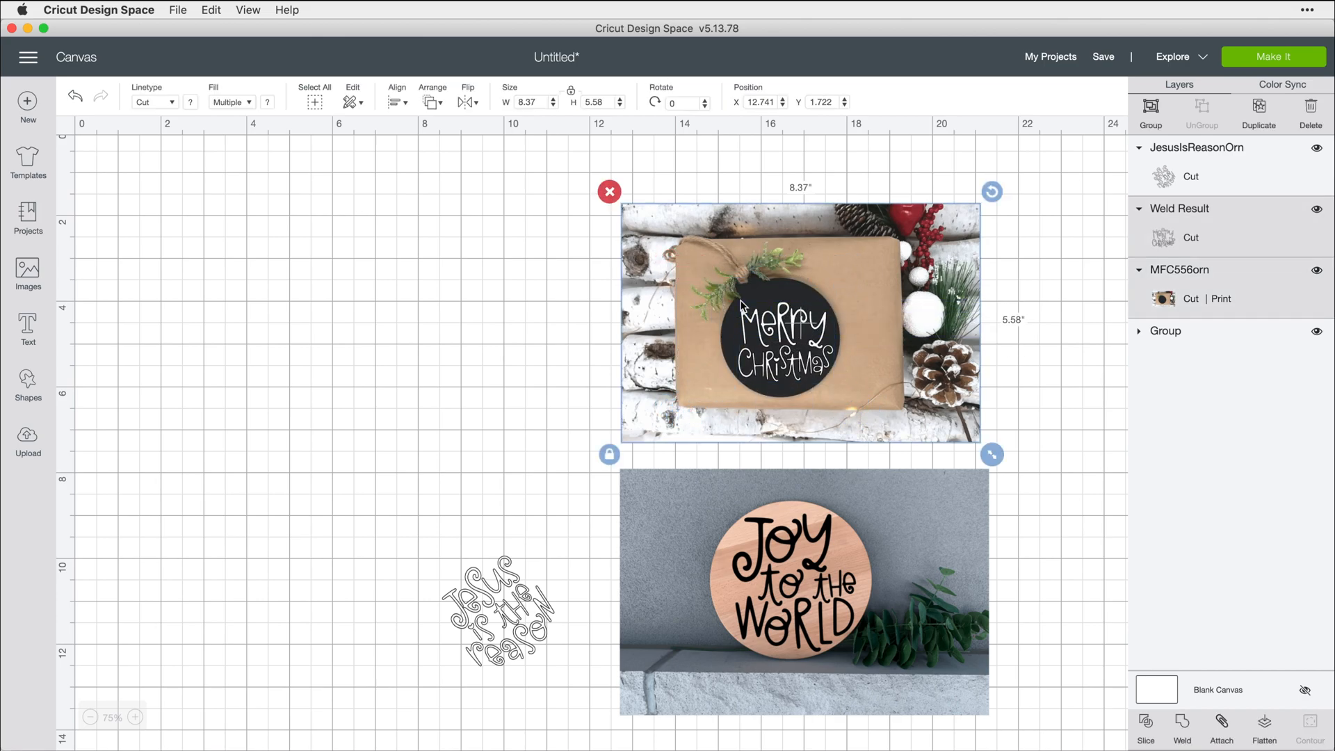
left_click_drag(993, 452, 1075, 521)
left_click_drag(813, 365, 576, 417)
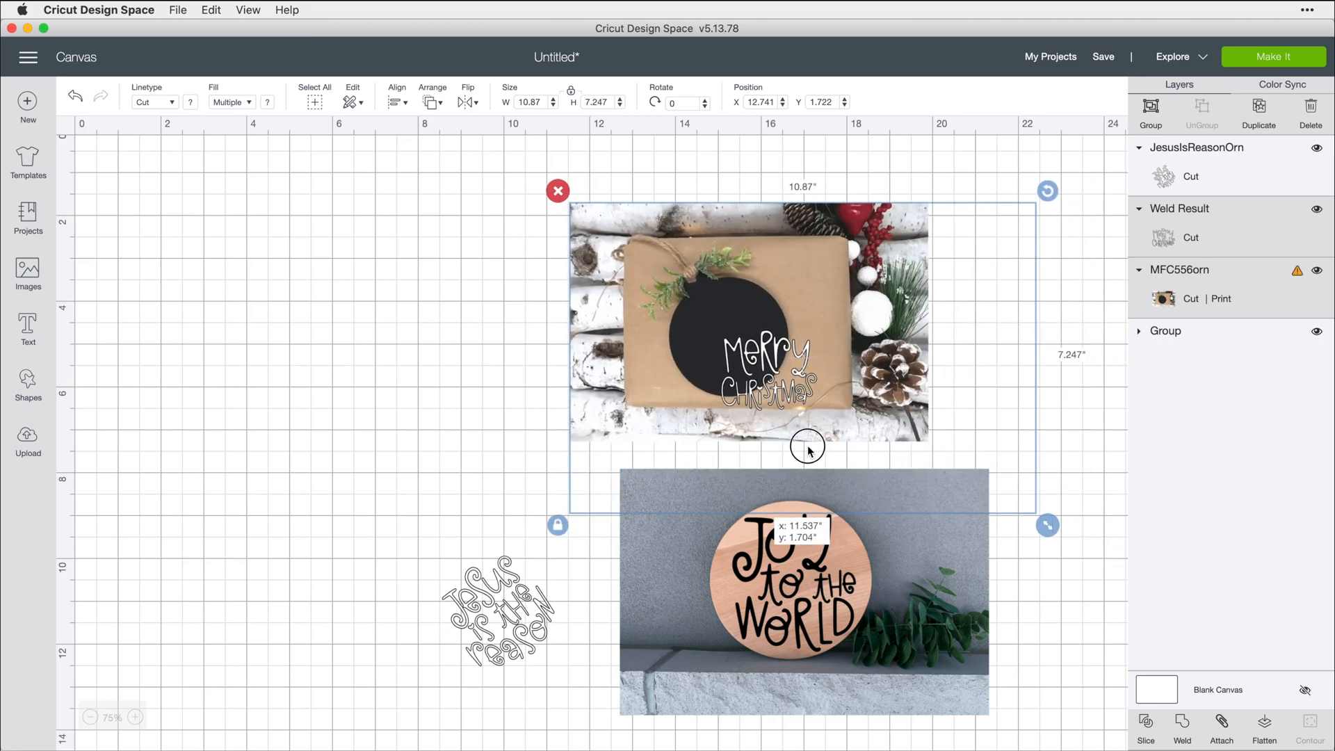
left_click_drag(651, 481, 814, 595)
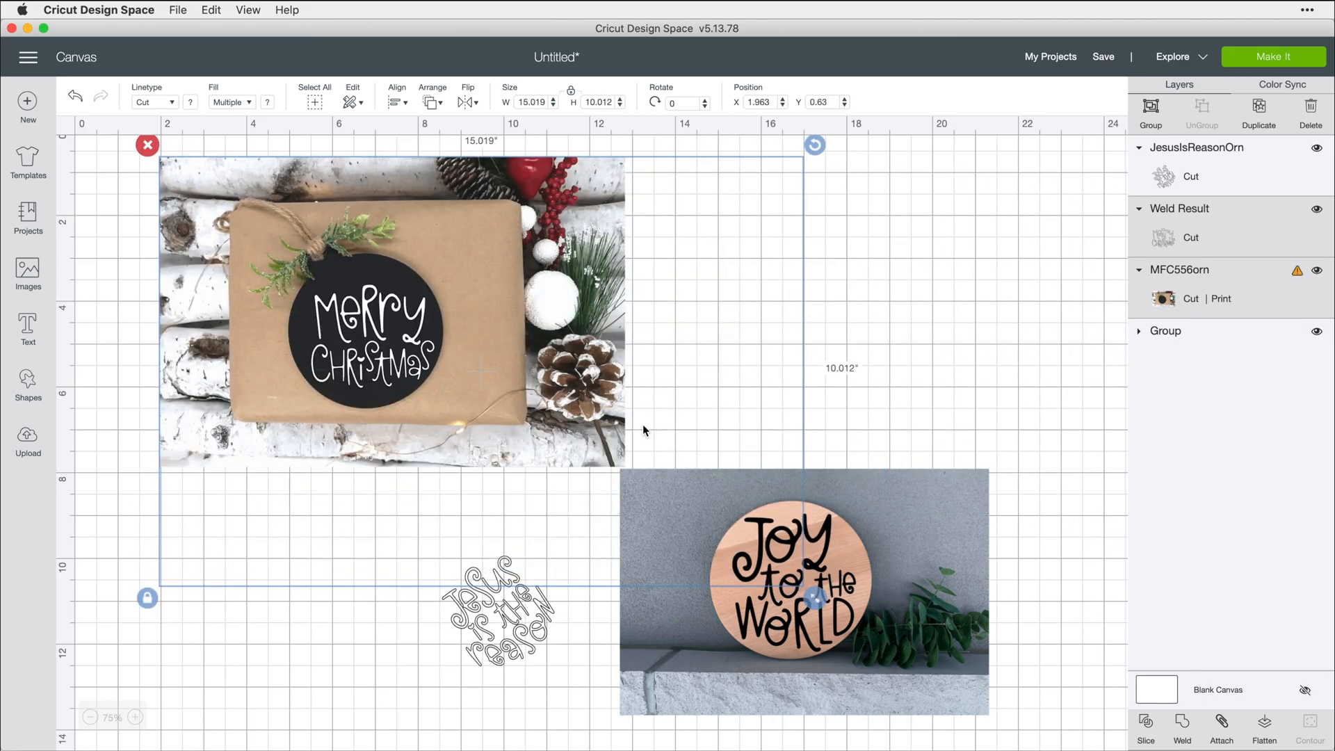
Step: Enlarge Merry Christmas to fill the ornament and tilt it counter-clockwise
left_click(438, 390)
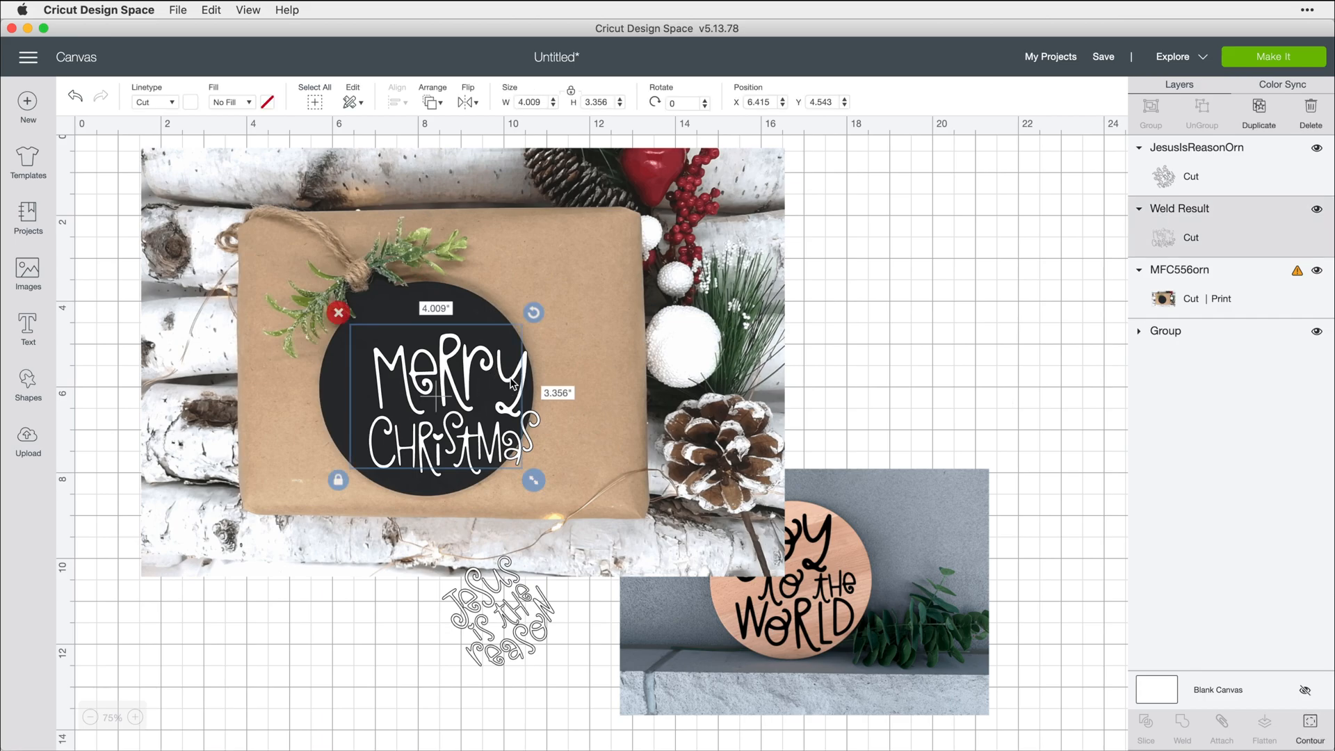
mouse_move(438, 390)
left_mouse_down()
mouse_move(513, 421)
mouse_move(499, 409)
left_mouse_up()
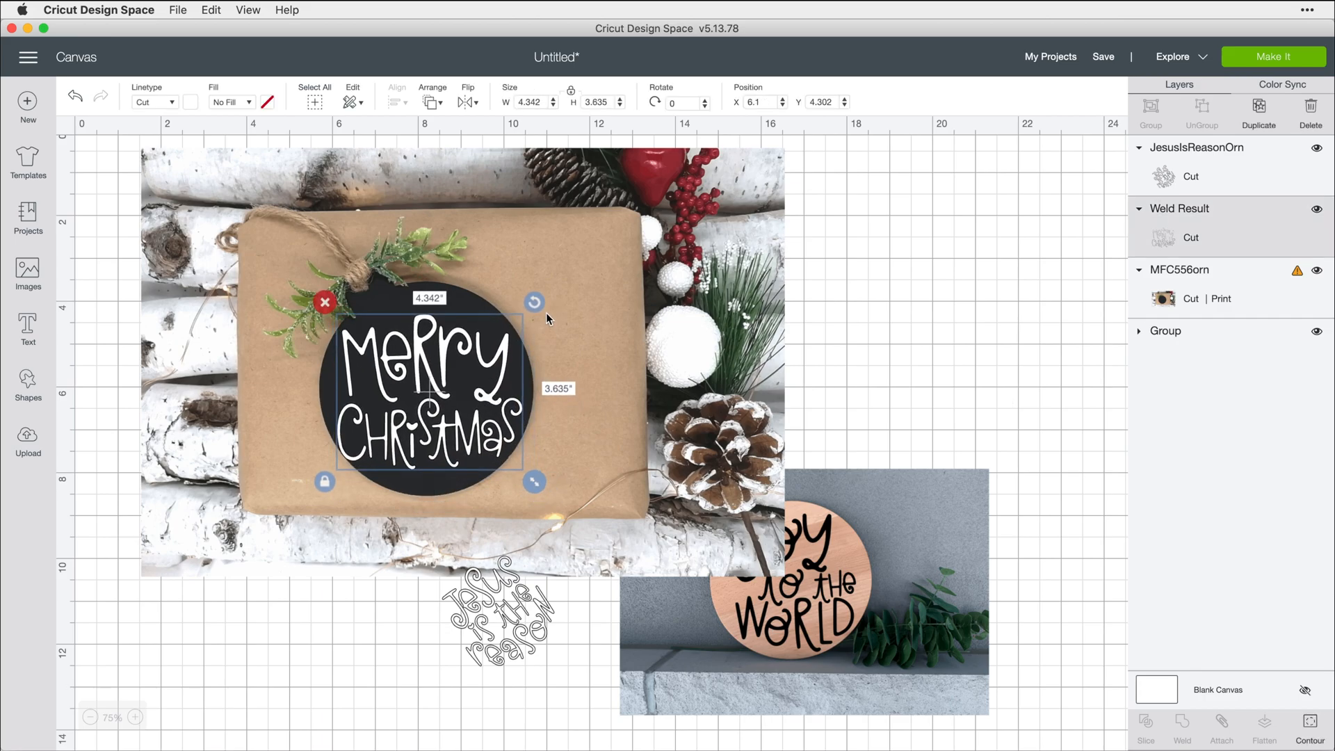
mouse_move(547, 312)
left_mouse_down()
mouse_move(482, 247)
mouse_move(537, 283)
left_mouse_up()
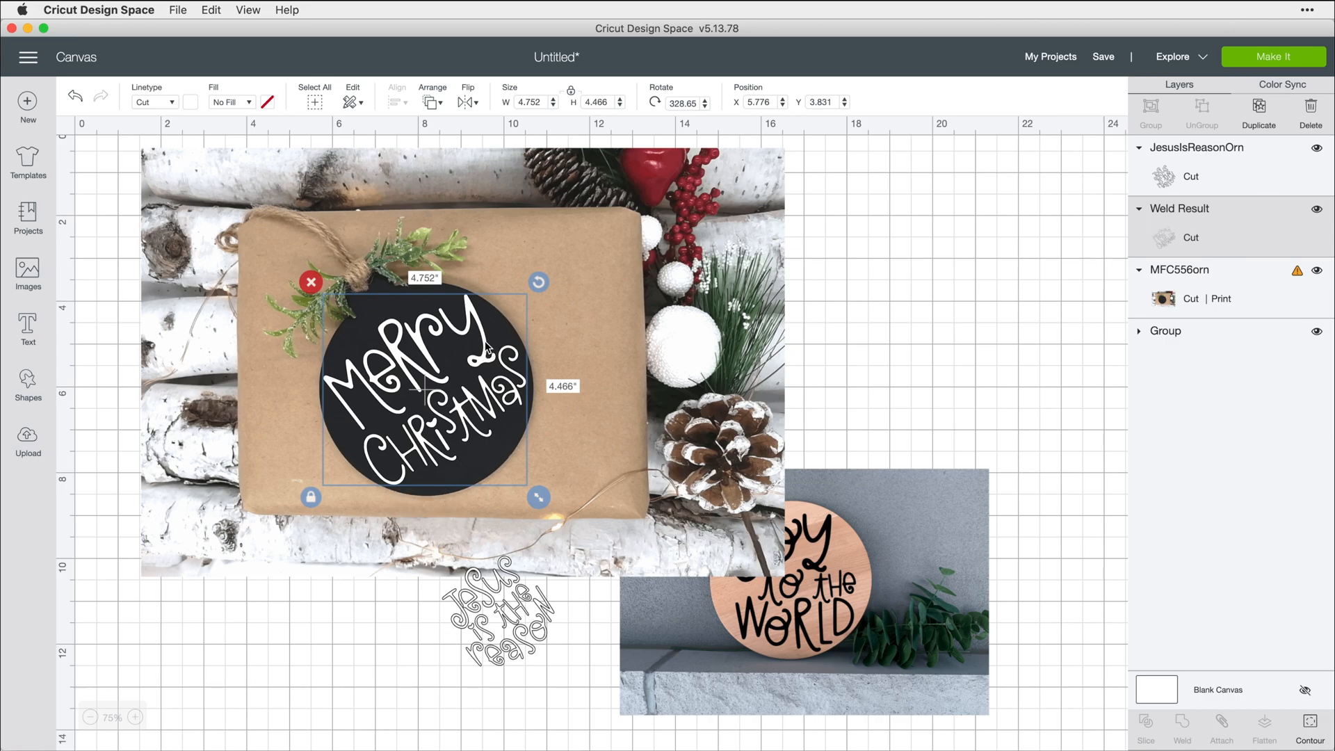
left_click(910, 363)
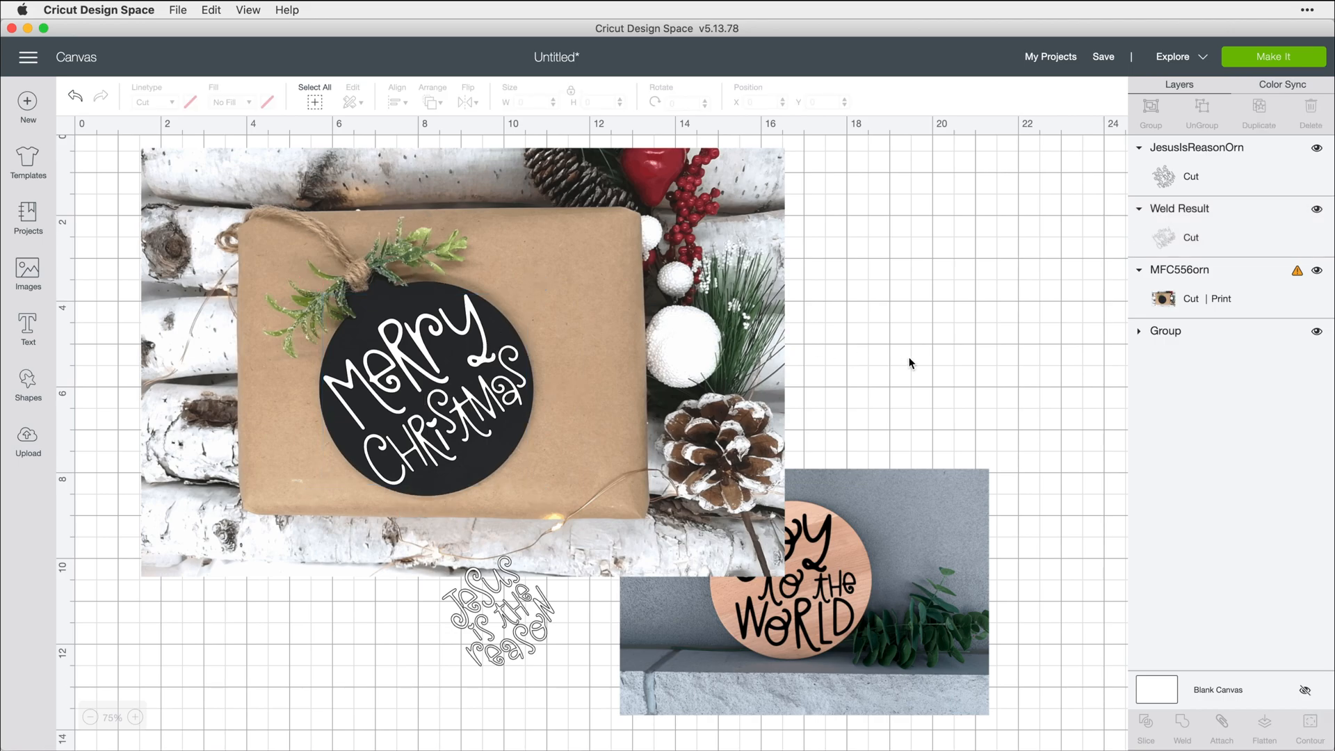
Step: Move the 'Jesus is the Reason' lettering to the empty canvas right of the gift photo
left_click_drag(543, 626, 1043, 388)
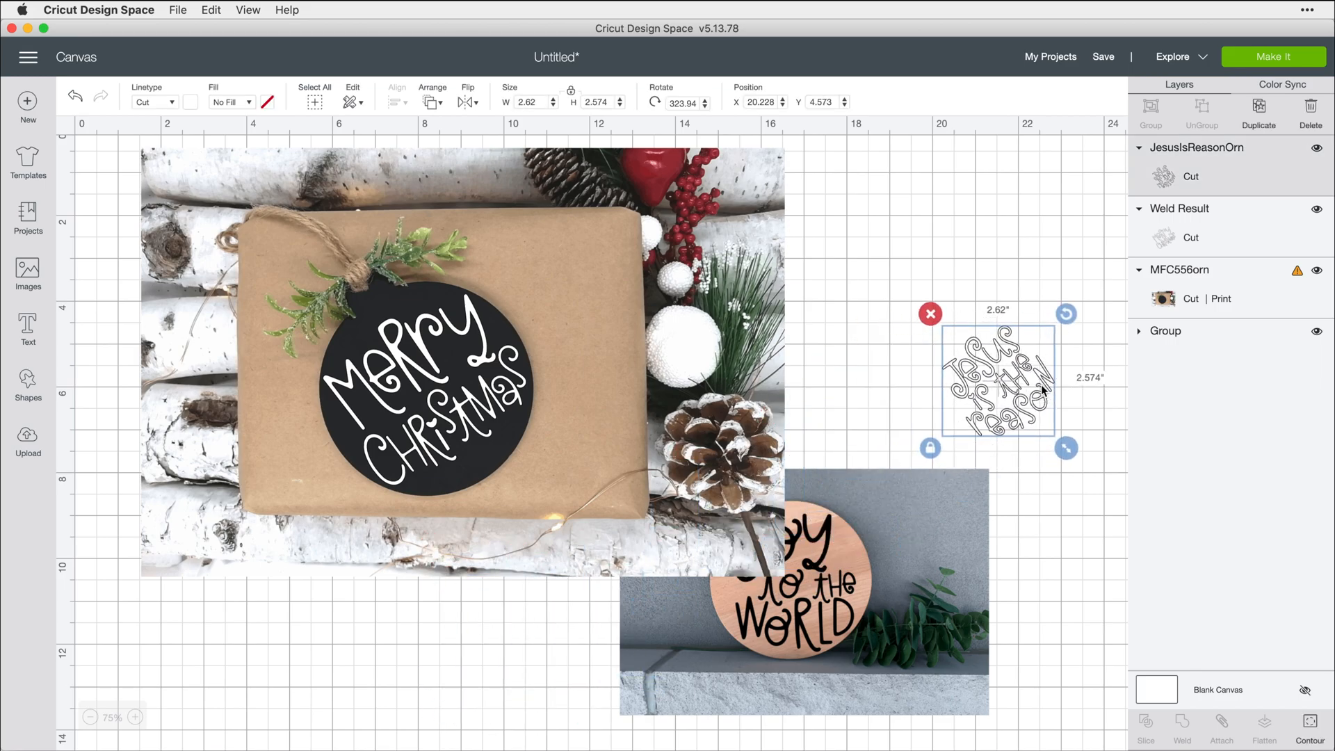